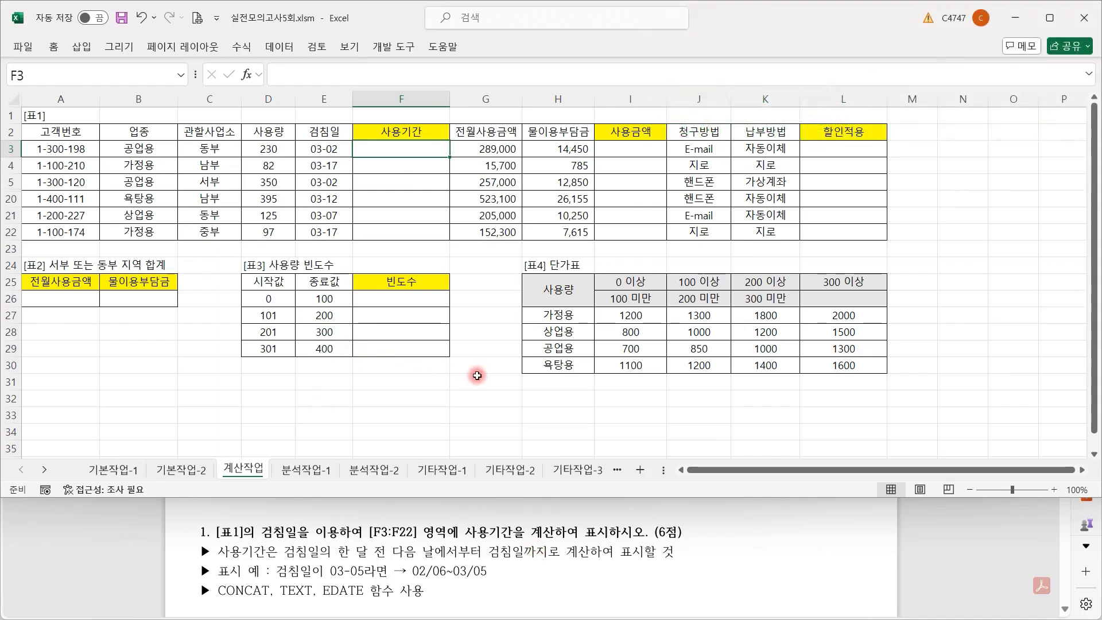
Step: Enter =EDATE(E3,-1)+1 in F3 to calculate the start of the usage period (사용기간)
{"action": "left_click", "coordinate": [425, 77]}
{"action": "type", "text": "="}
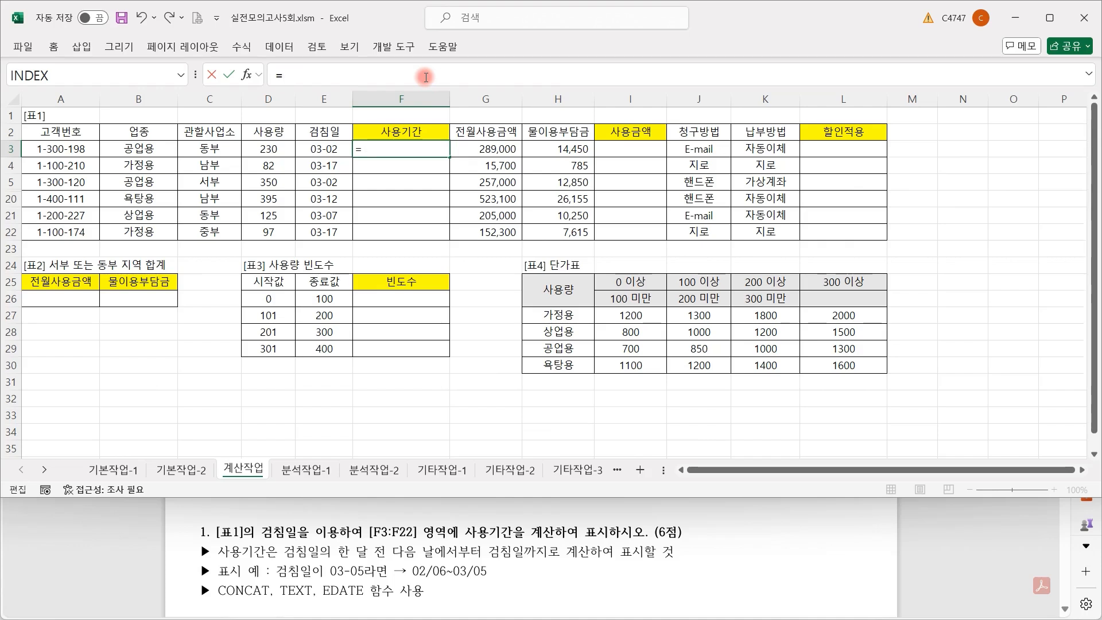
{"action": "type", "text": "ed"}
{"action": "key", "text": "Tab"}
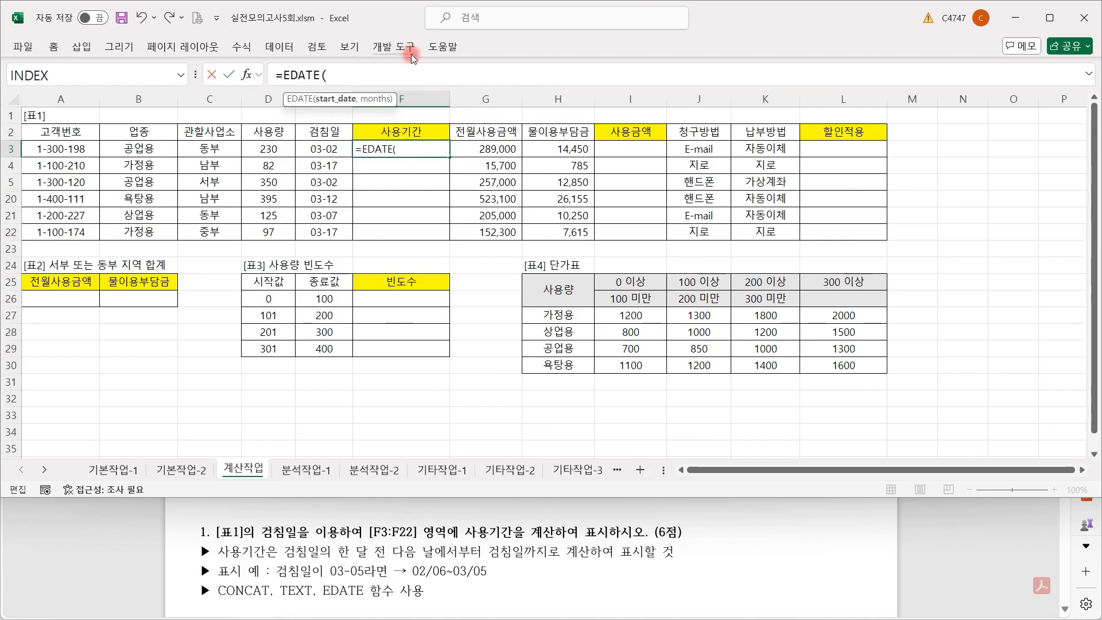
{"action": "left_click", "coordinate": [319, 149]}
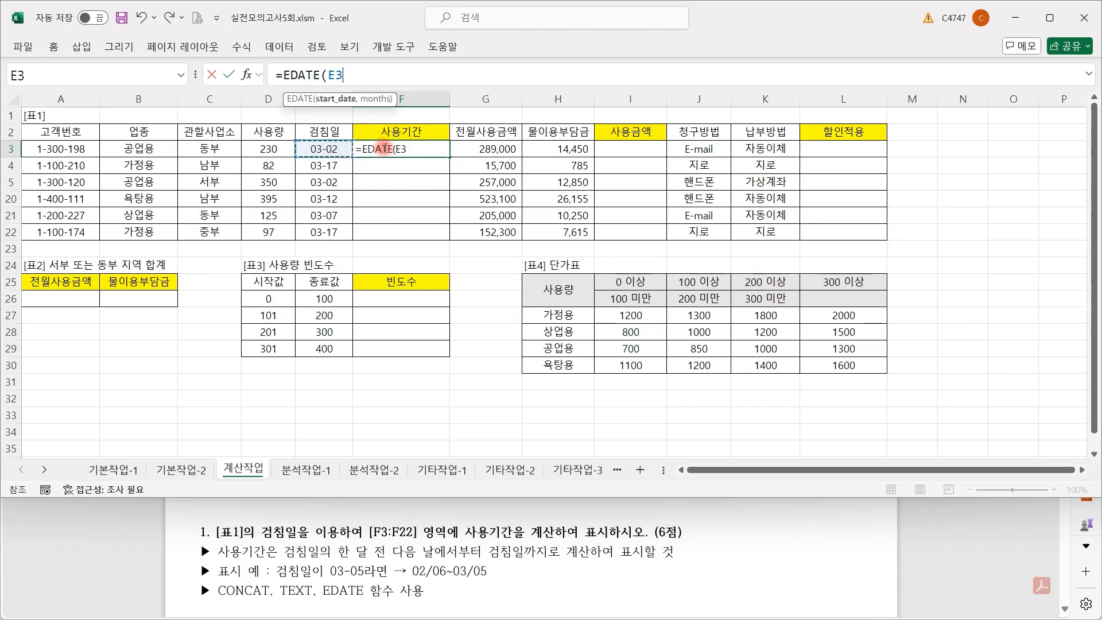
{"action": "type", "text": ","}
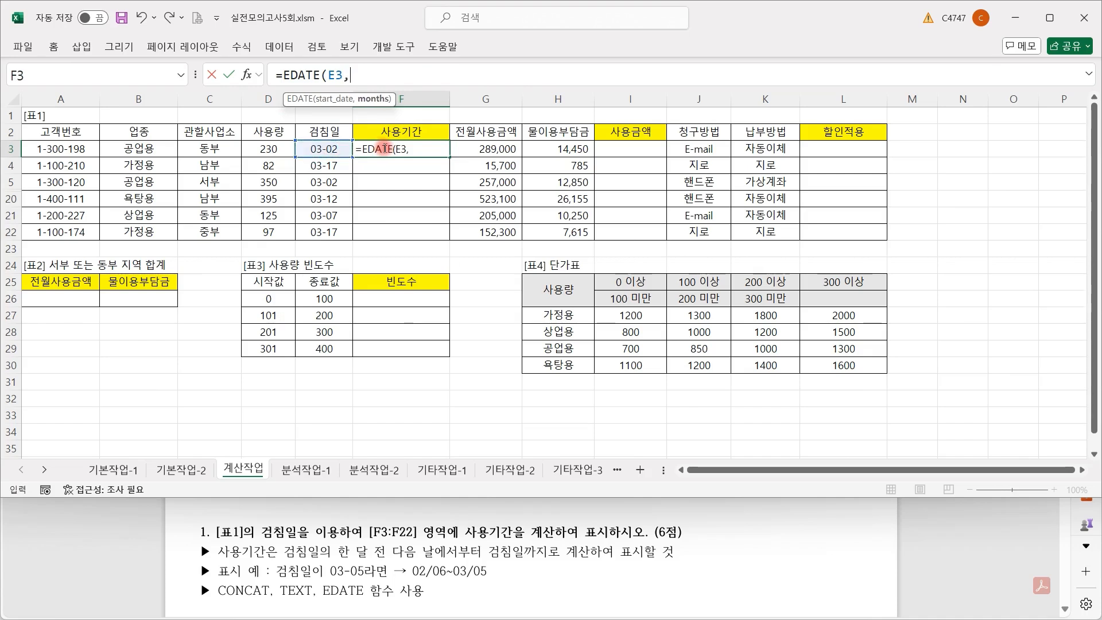
{"action": "type", "text": "-1)"}
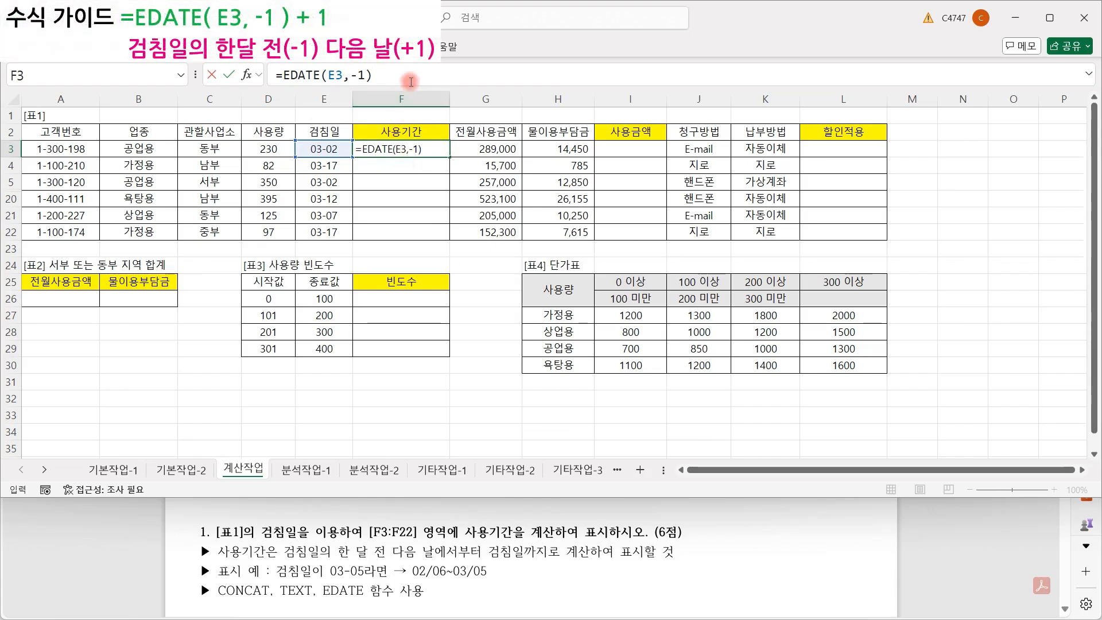
{"action": "type", "text": "1"}
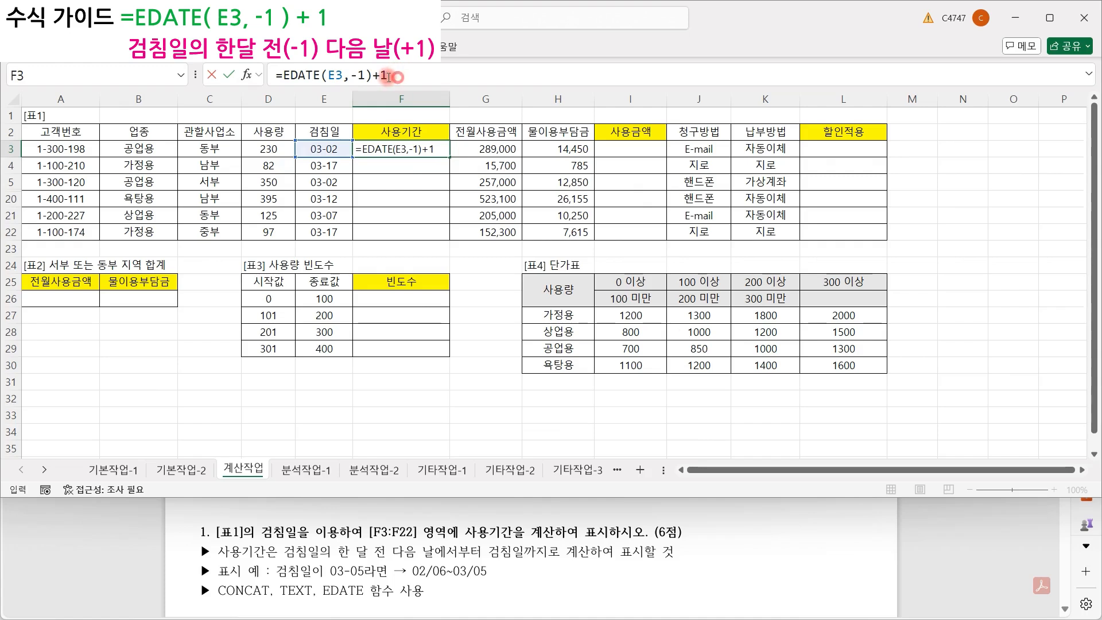
{"action": "left_click_drag", "start_coordinate": [388, 75], "coordinate": [373, 75]}
{"action": "left_click", "coordinate": [404, 75]}
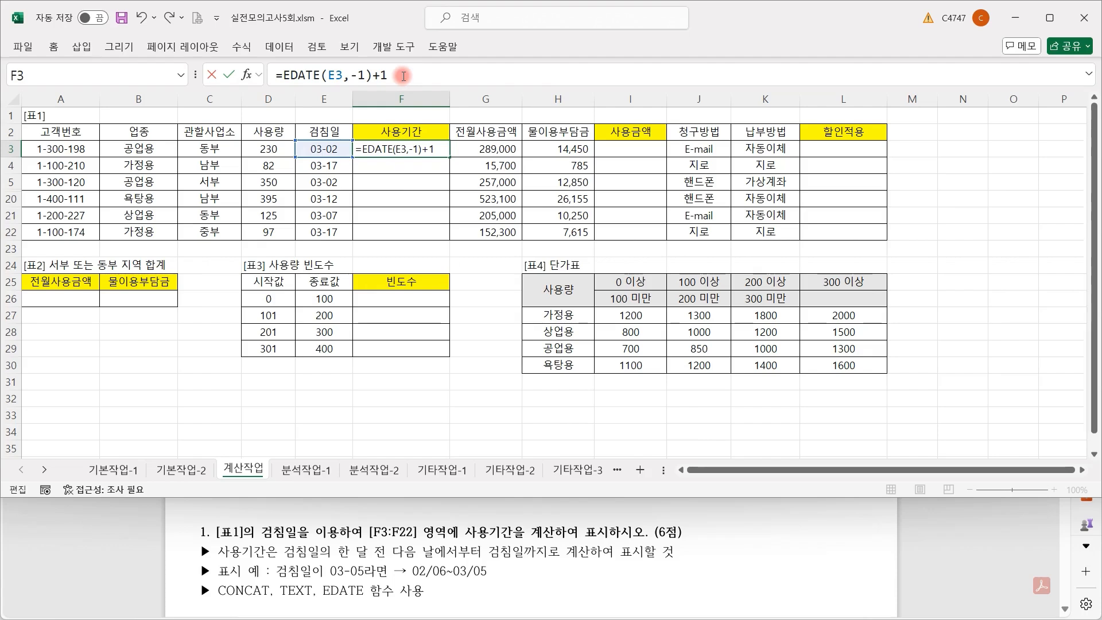
{"action": "key", "text": "Return"}
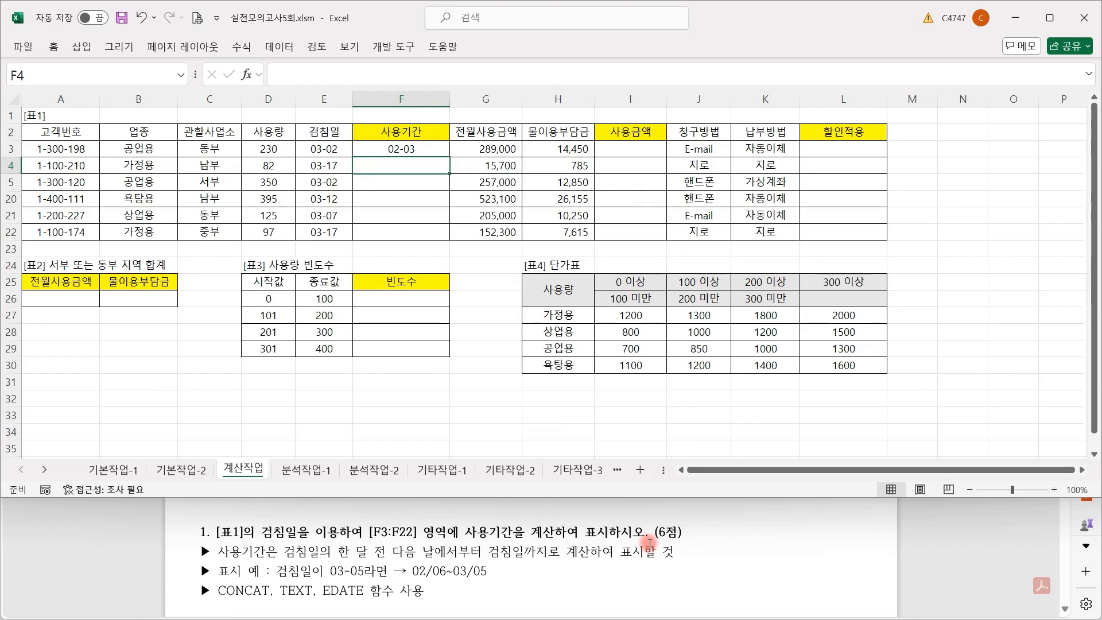
Step: Wrap the EDATE expression in F3 in a TEXT function with the format "mm/dd~"
{"action": "left_click", "coordinate": [397, 150]}
{"action": "left_click_drag", "start_coordinate": [283, 75], "coordinate": [386, 76]}
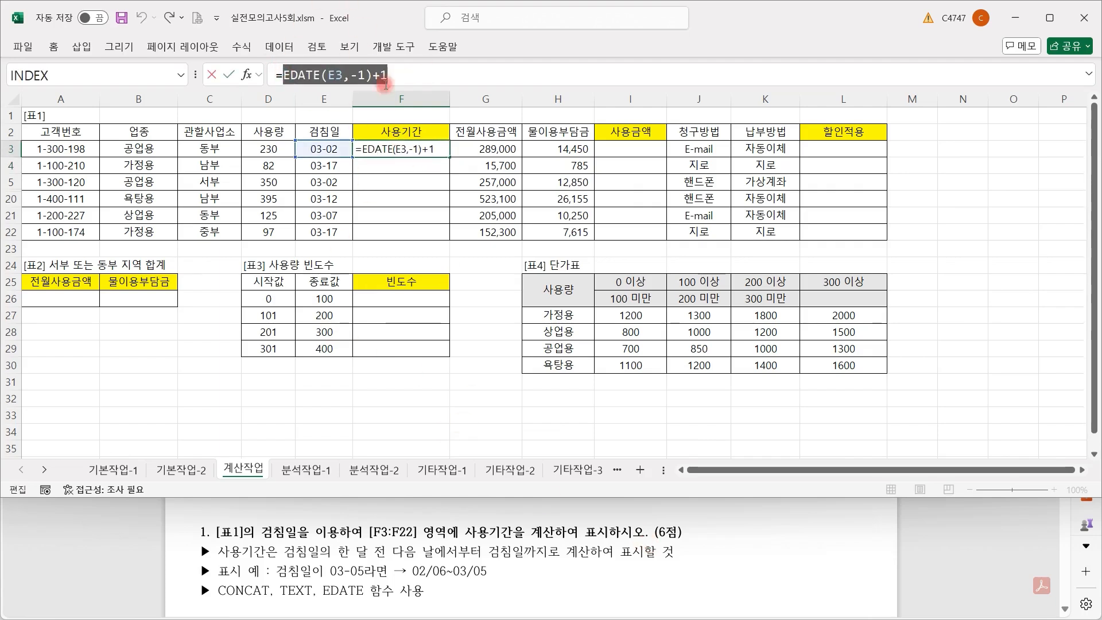
{"action": "key", "text": "Left"}
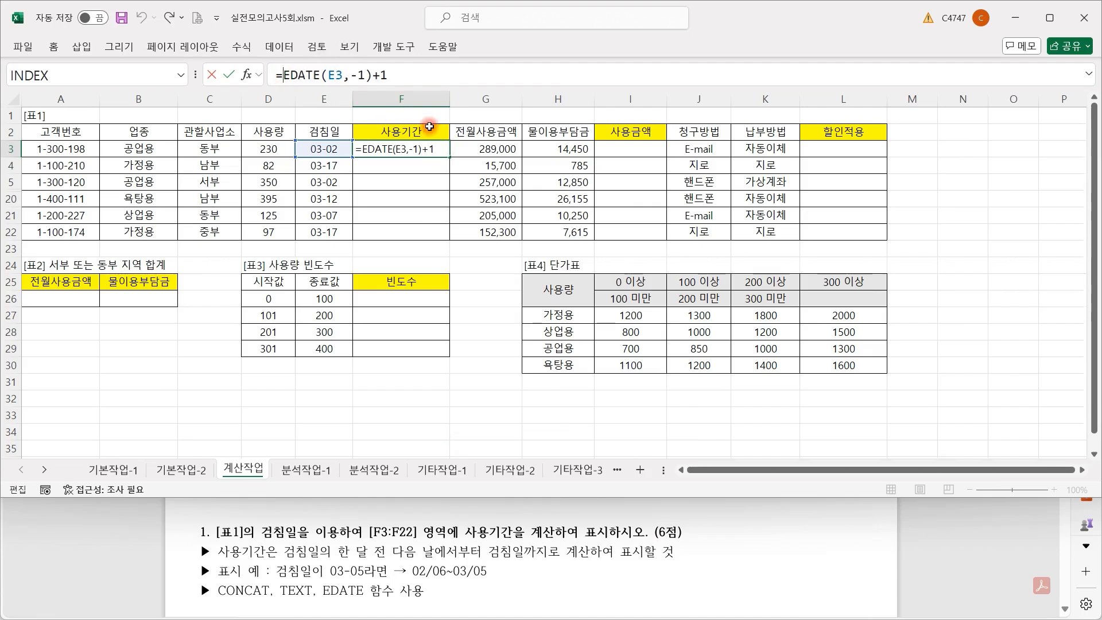
{"action": "type", "text": "TEXT("}
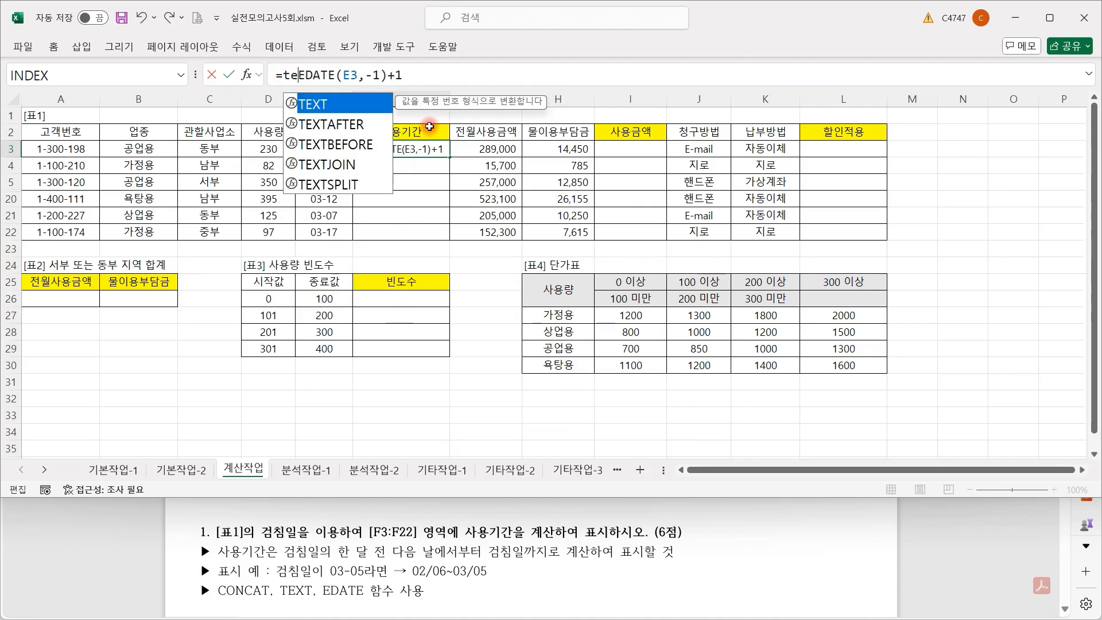
{"action": "left_click", "coordinate": [487, 76]}
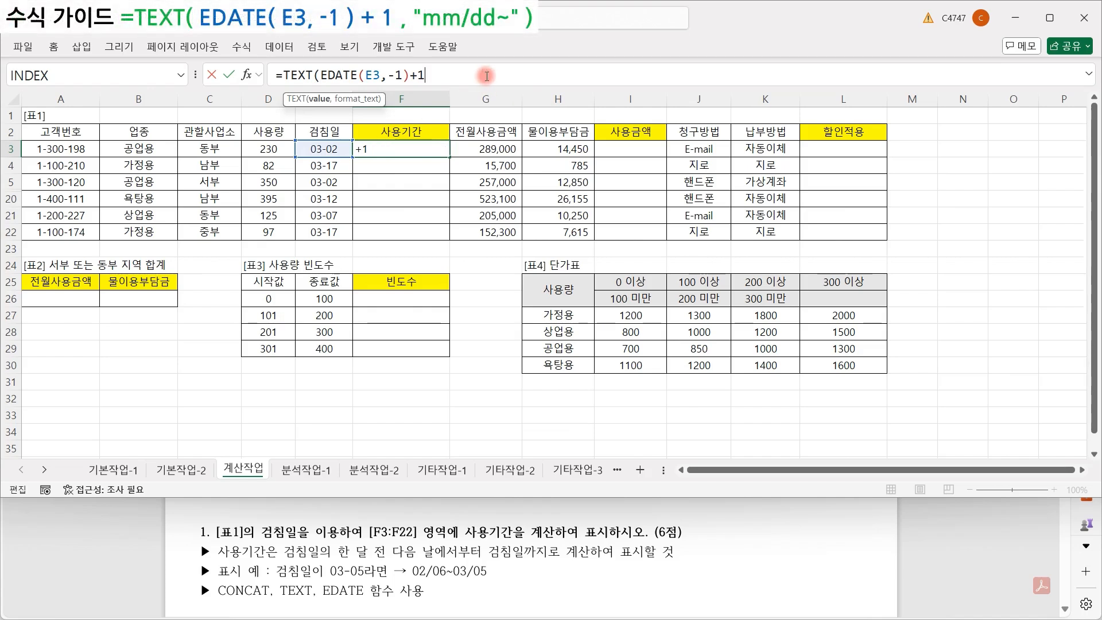
{"action": "type", "text": ",\""}
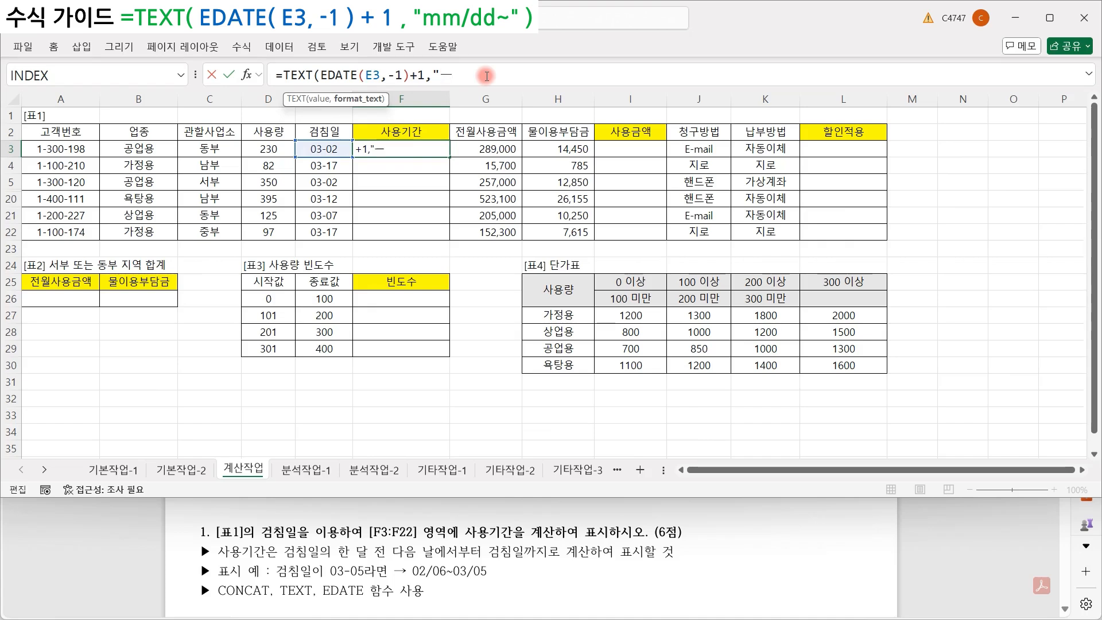
{"action": "type", "text": "mm/dd"}
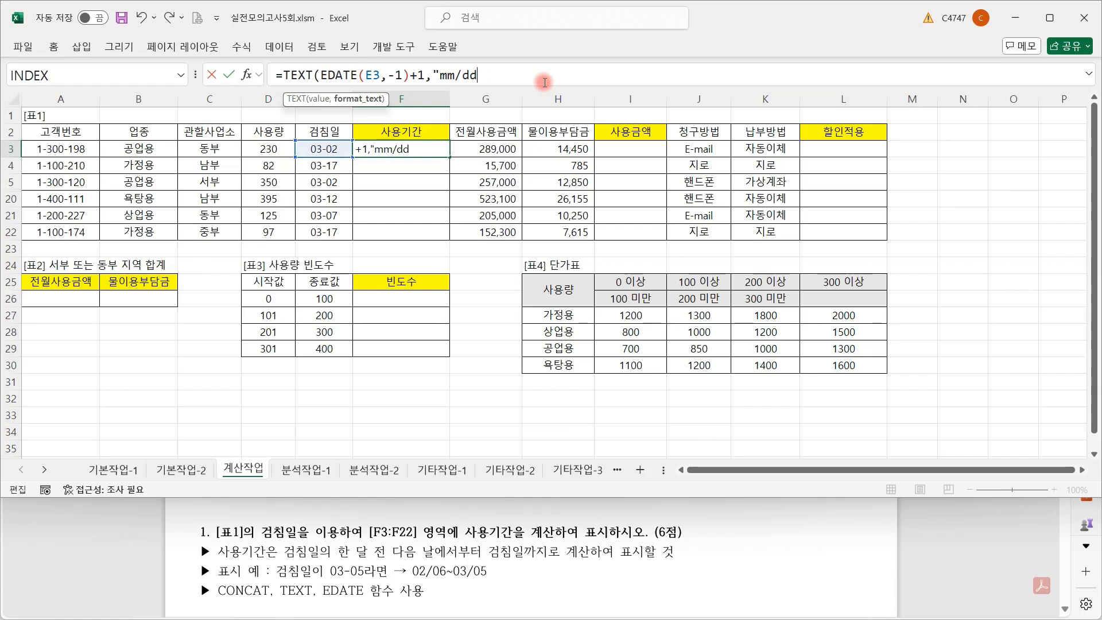
{"action": "type", "text": "~"}
{"action": "type", "text": "\")"}
{"action": "key", "text": "ctrl+Return"}
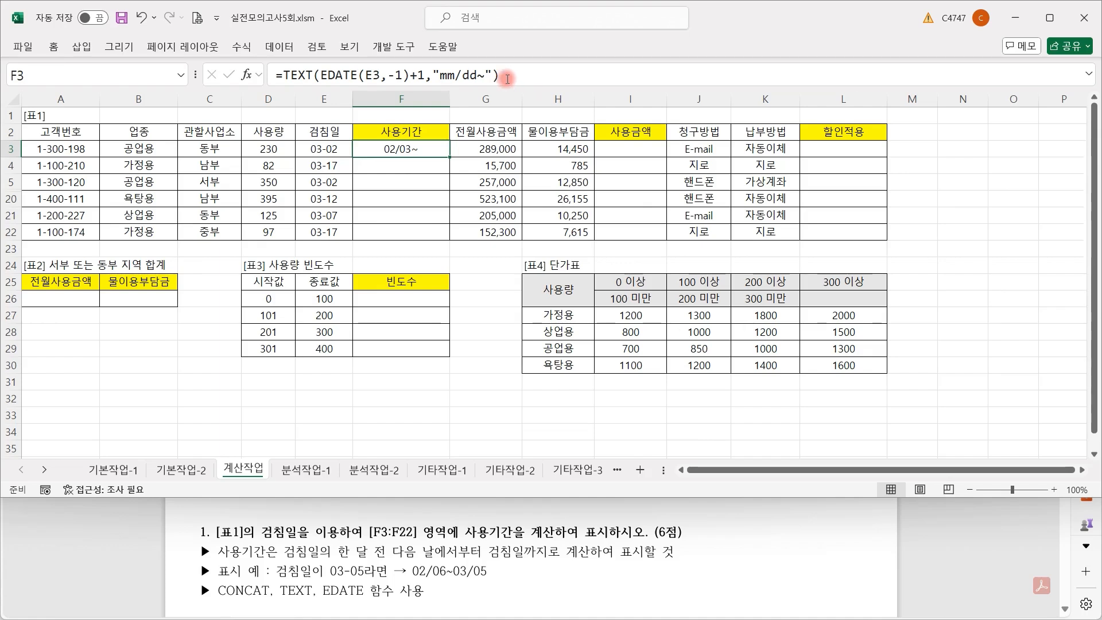
Step: Nest the TEXT expression in F3 as the first argument of a CONCAT function
{"action": "left_click", "coordinate": [281, 76]}
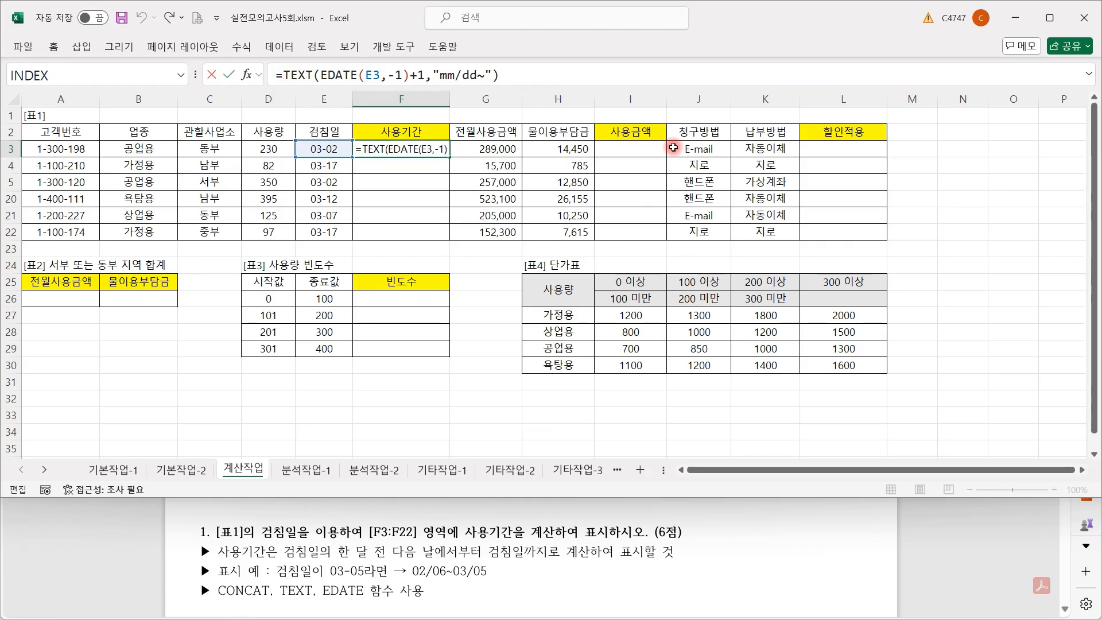
{"action": "type", "text": "co"}
{"action": "key", "text": "Down"}
{"action": "key", "text": "Down"}
{"action": "key", "text": "Down"}
{"action": "key", "text": "Down"}
{"action": "key", "text": "Down"}
{"action": "key", "text": "Down"}
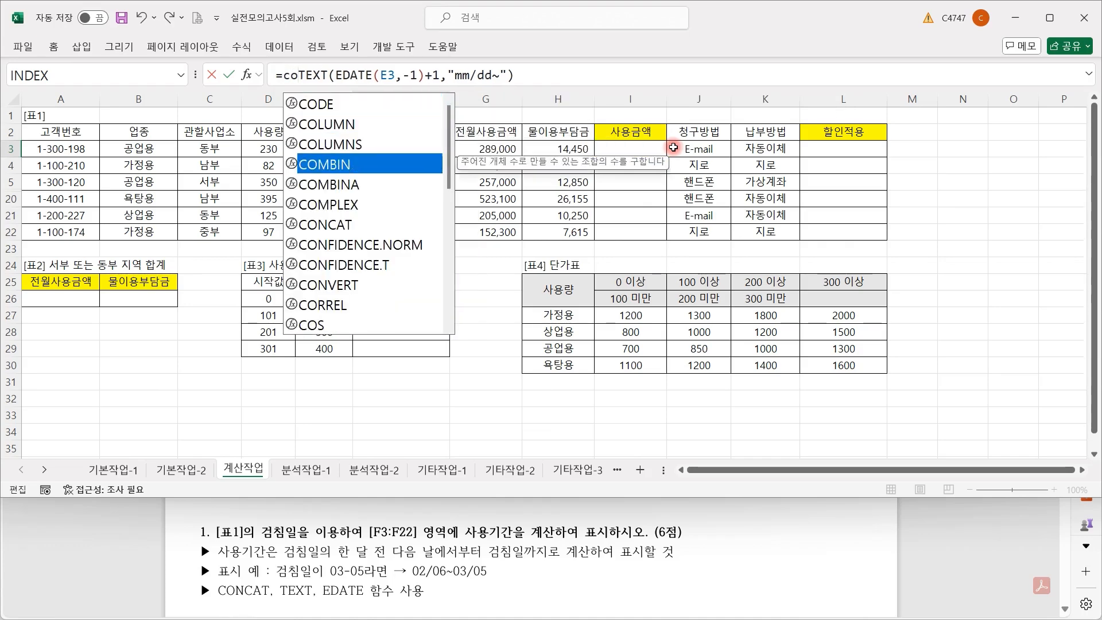
{"action": "key", "text": "Tab"}
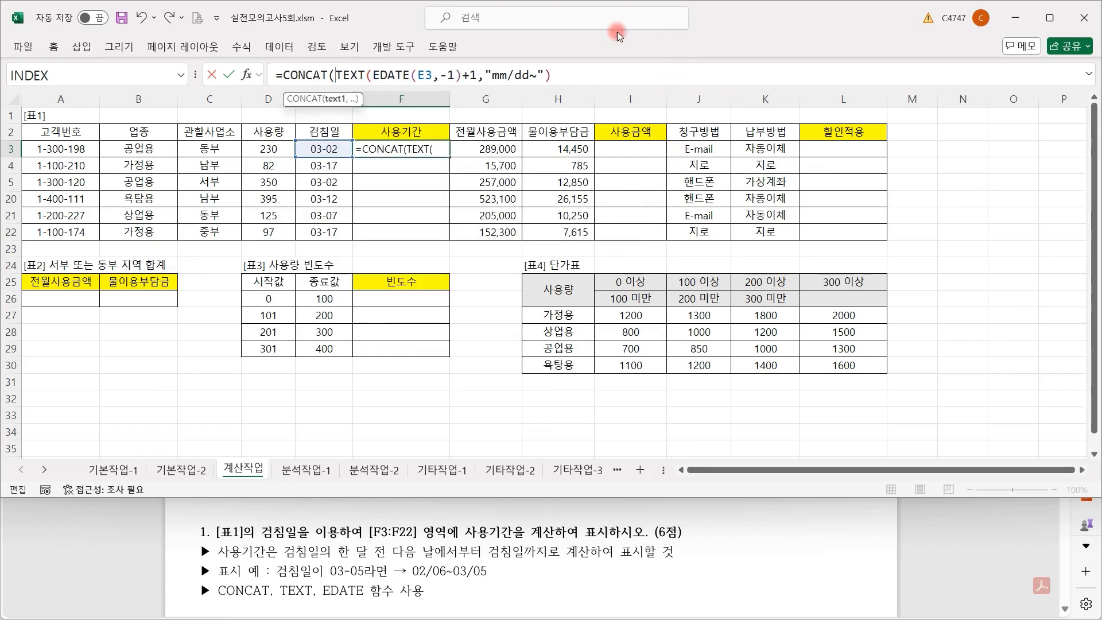
Step: Add TEXT(E3,"mm/dd") as the second CONCAT argument in F3 and complete the formula
{"action": "left_click", "coordinate": [575, 81]}
{"action": "type", "text": ","}
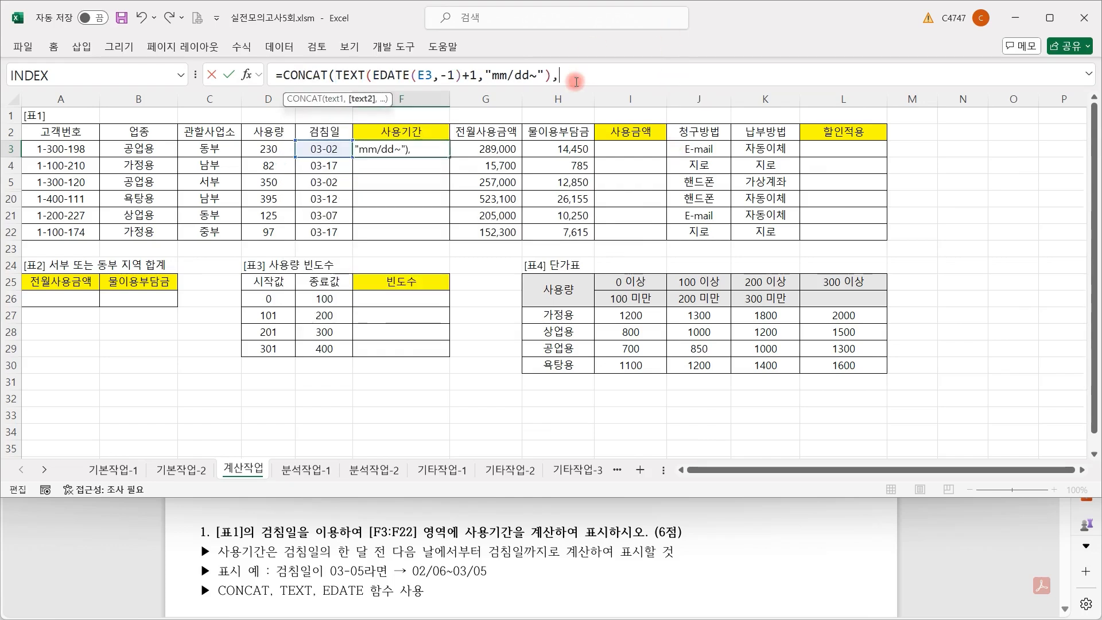
{"action": "type", "text": "te"}
{"action": "key", "text": "Tab"}
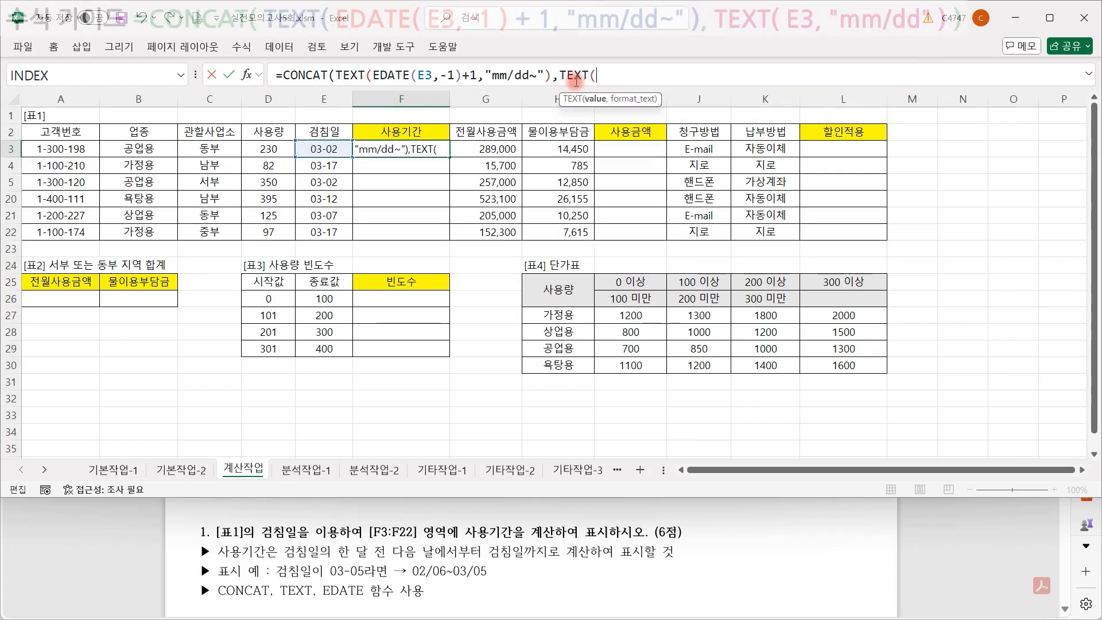
{"action": "left_click", "coordinate": [343, 149]}
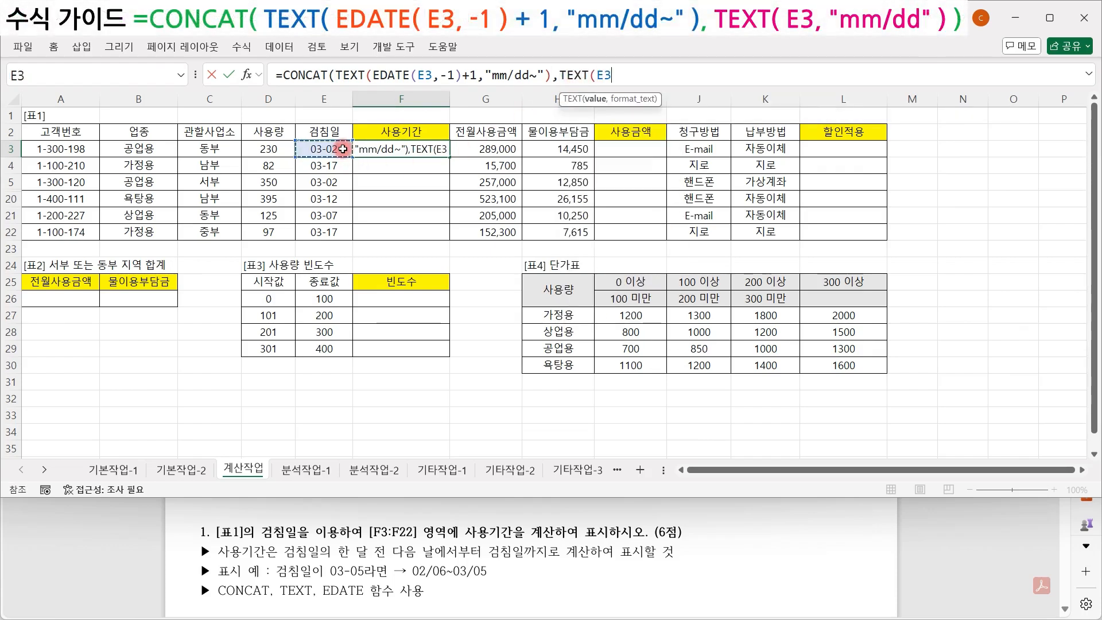
{"action": "type", "text": ",\"mm"}
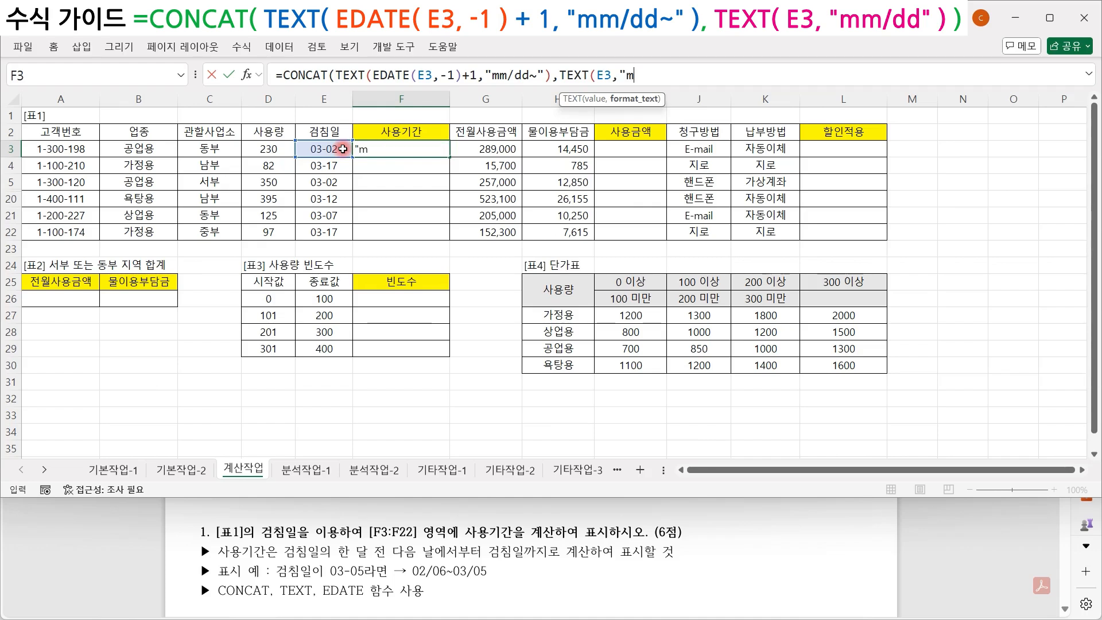
{"action": "type", "text": "/dd\")"}
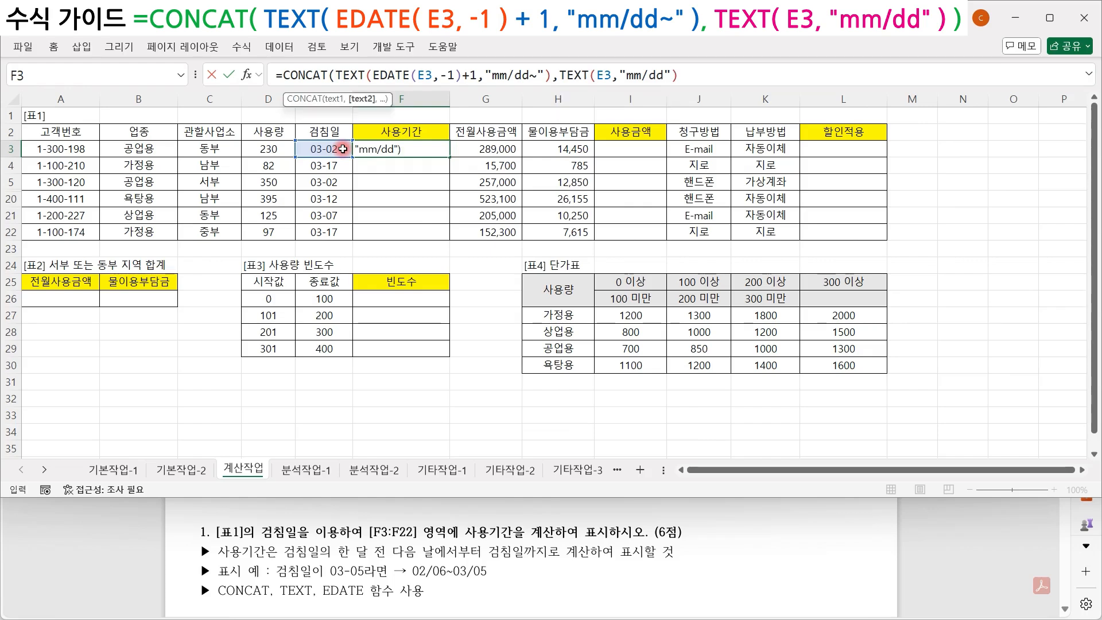
{"action": "type", "text": ")"}
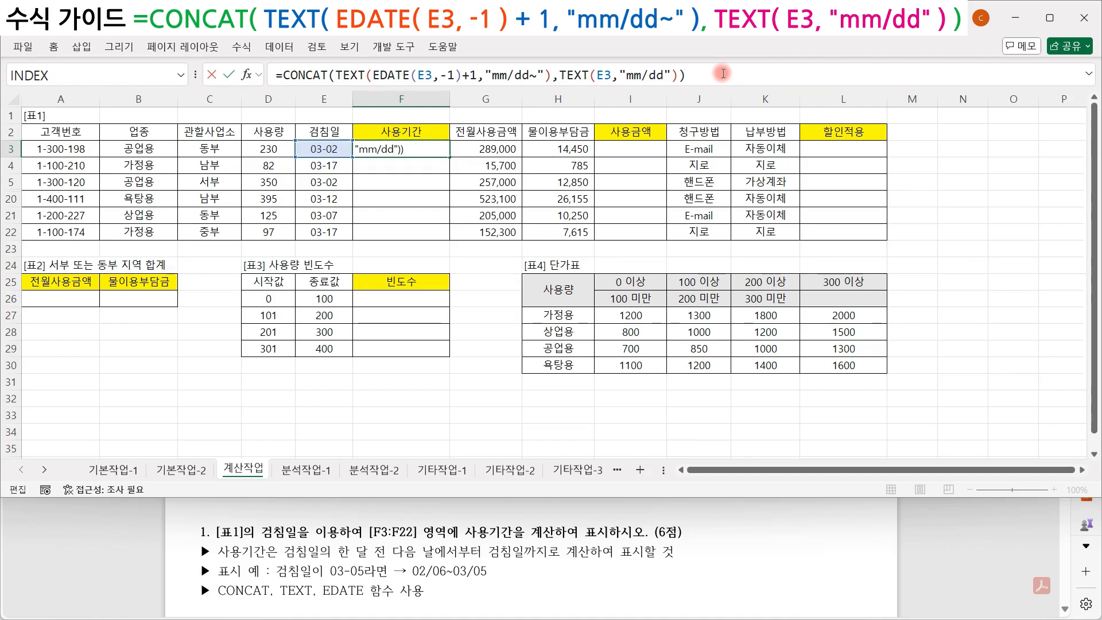
{"action": "key", "text": "Return"}
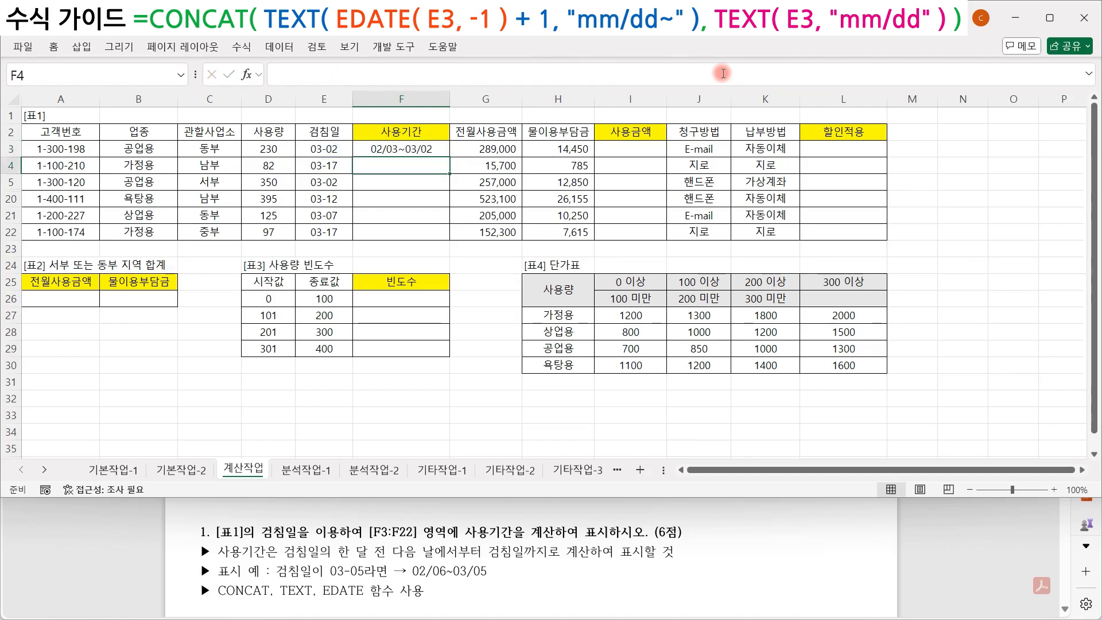
Step: Move the tilde out of the first date format into its own CONCAT argument "~" in F3, and fill the formula down to F22
{"action": "left_click", "coordinate": [379, 148]}
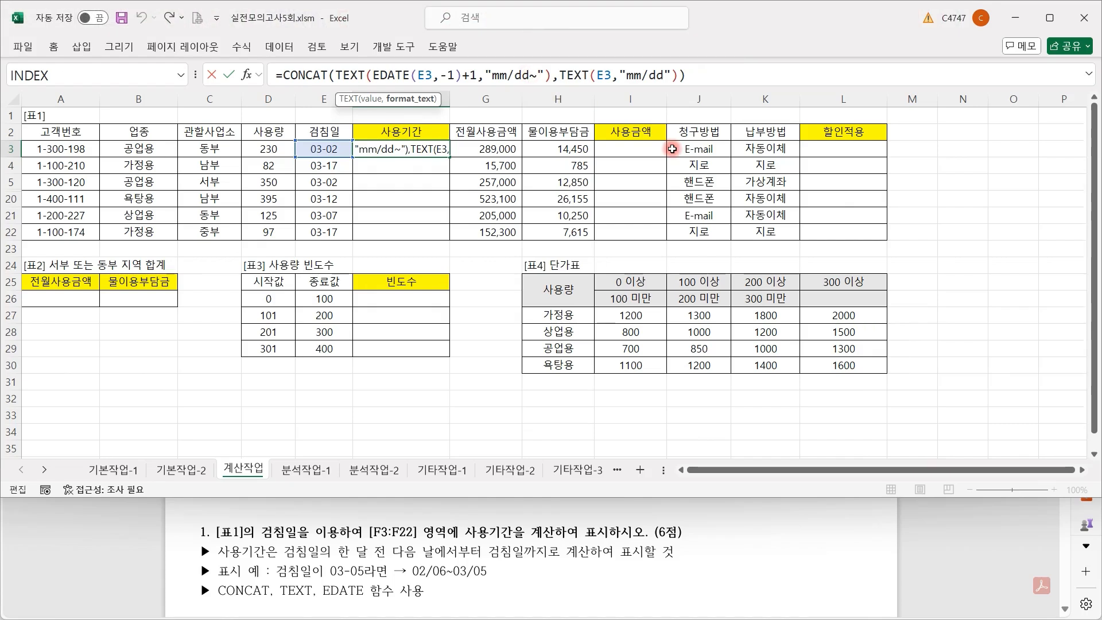
{"action": "key", "text": "Delete"}
{"action": "left_click", "coordinate": [545, 80]}
{"action": "type", "text": ",\""}
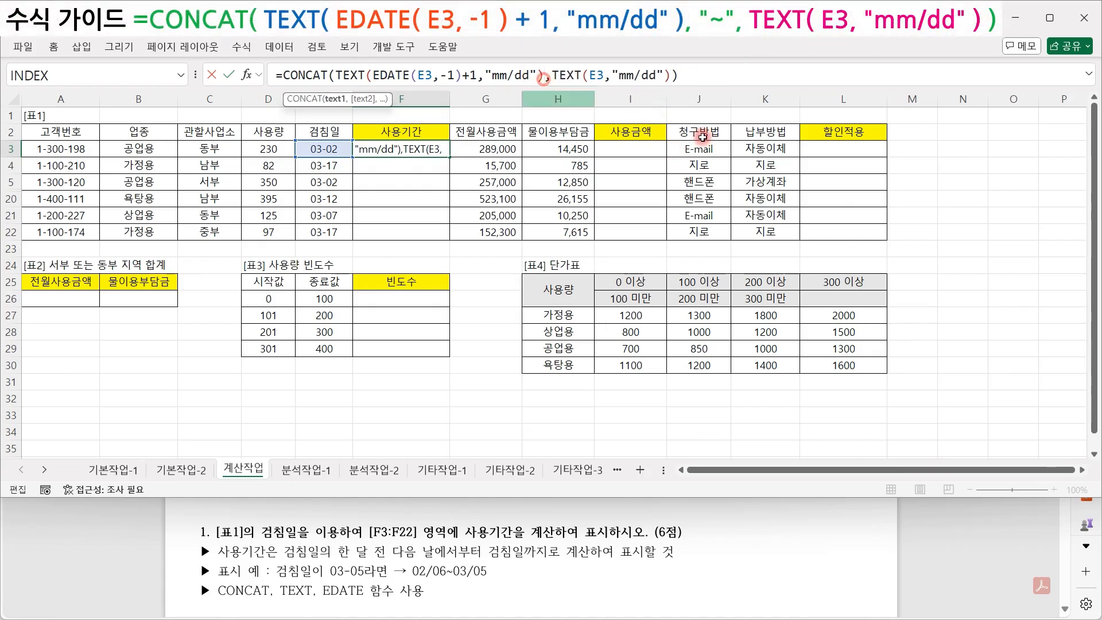
{"action": "type", "text": "~\","}
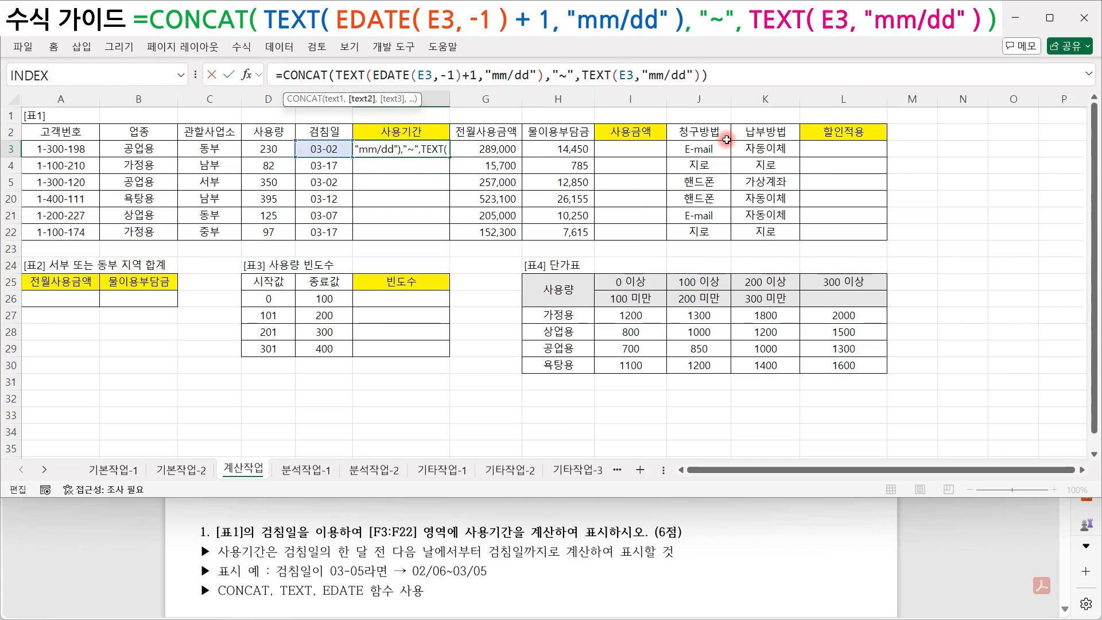
{"action": "key", "text": "Return"}
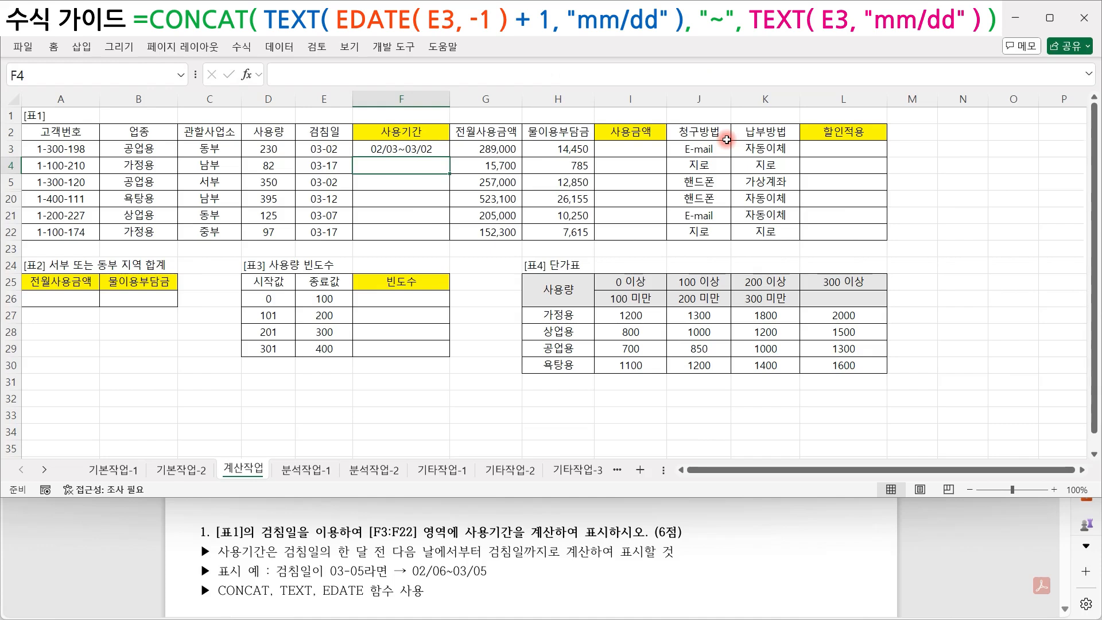
{"action": "left_click", "coordinate": [430, 148]}
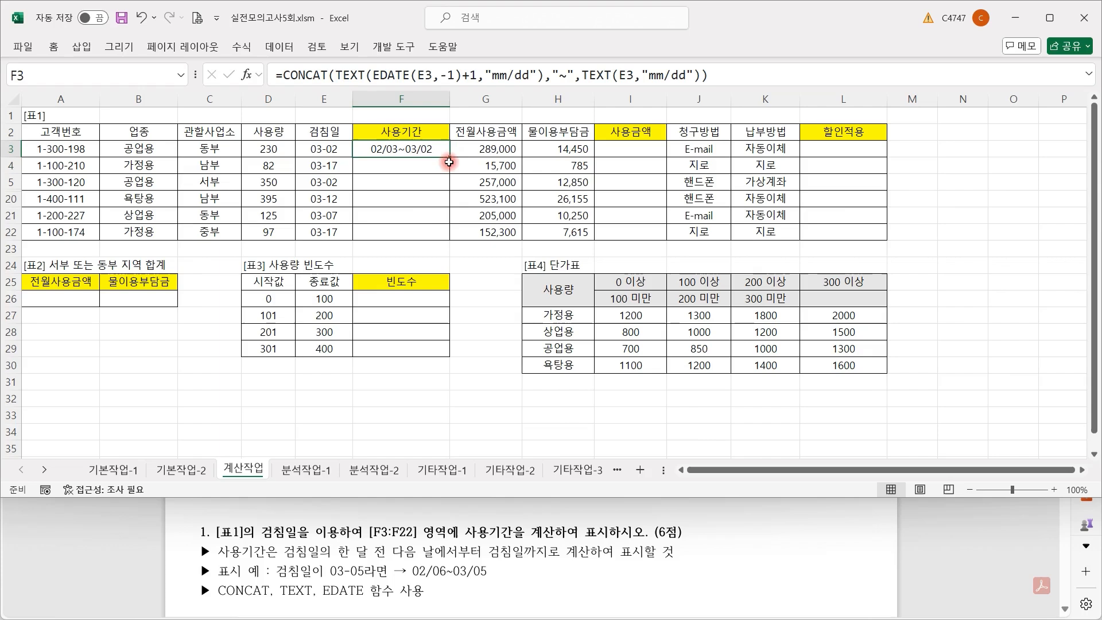
{"action": "left_click_drag", "start_coordinate": [449, 155], "coordinate": [451, 236]}
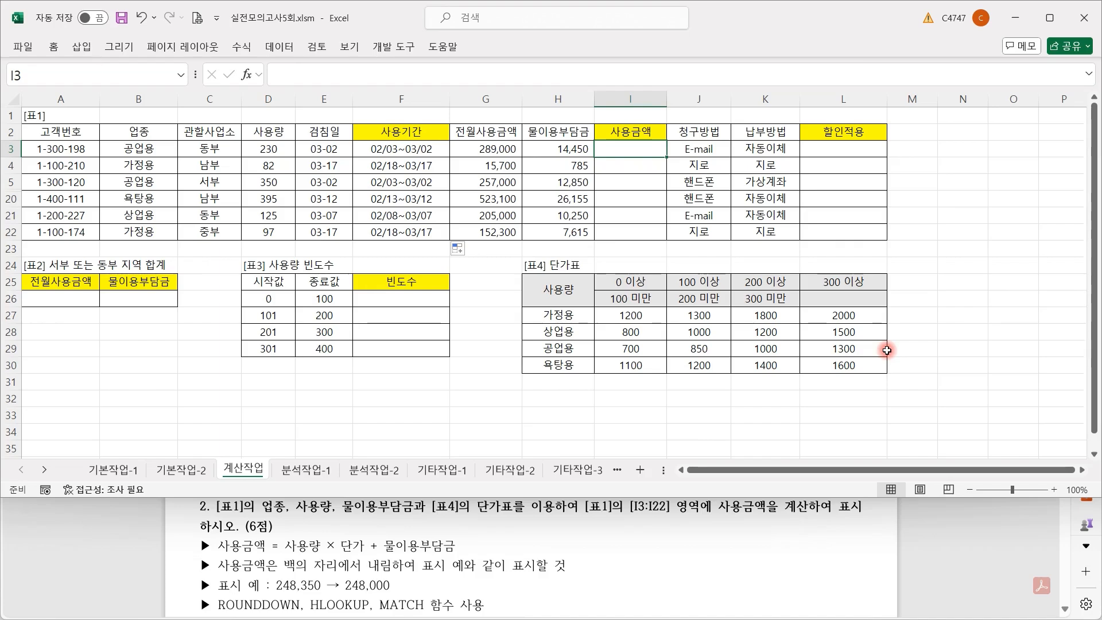
{"action": "mouse_move", "coordinate": [355, 539]}
{"action": "left_mouse_down"}
{"action": "mouse_move", "coordinate": [365, 549]}
{"action": "mouse_move", "coordinate": [333, 548]}
{"action": "mouse_move", "coordinate": [351, 535]}
{"action": "left_mouse_up"}
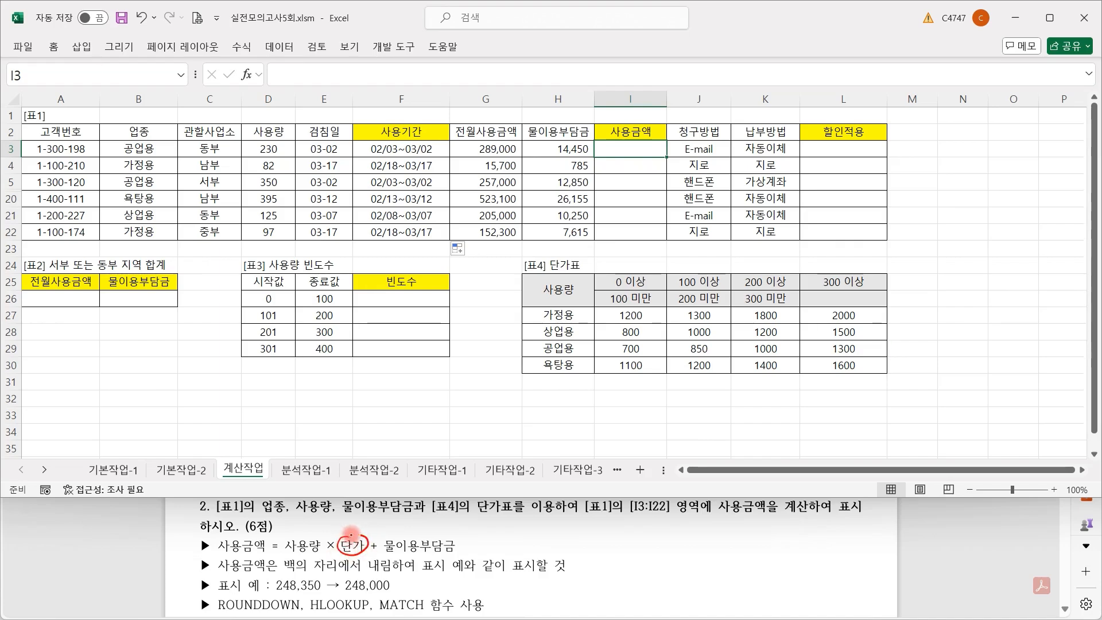
{"action": "left_click_drag", "start_coordinate": [311, 610], "coordinate": [426, 606]}
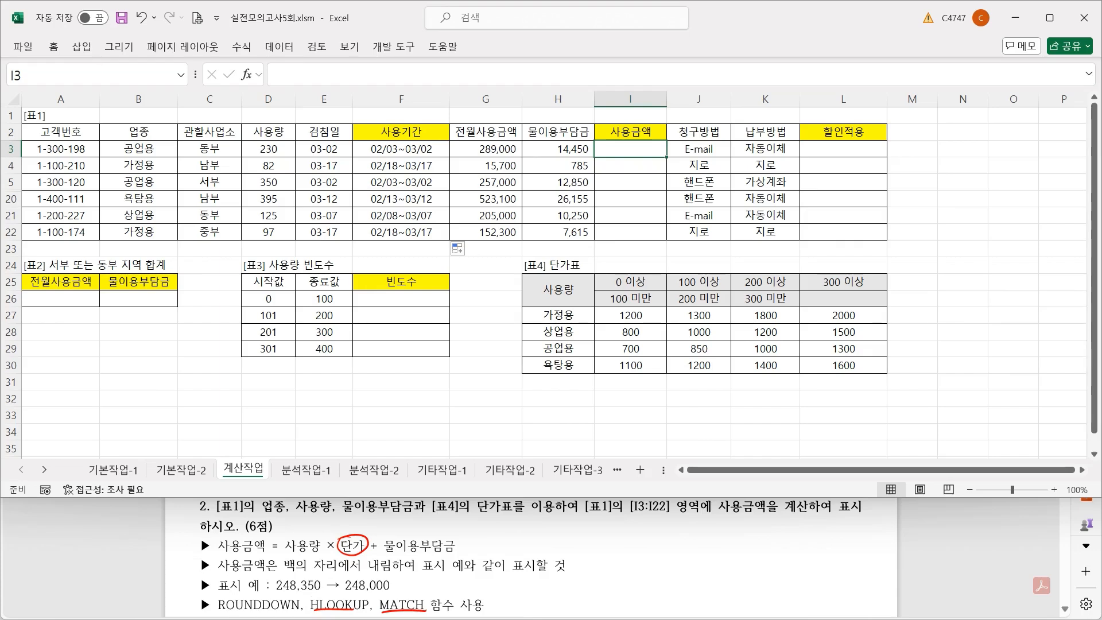
{"action": "mouse_move", "coordinate": [323, 596]}
{"action": "left_mouse_down"}
{"action": "mouse_move", "coordinate": [306, 612]}
{"action": "mouse_move", "coordinate": [325, 600]}
{"action": "left_mouse_up"}
{"action": "mouse_move", "coordinate": [565, 270]}
{"action": "left_mouse_down"}
{"action": "mouse_move", "coordinate": [505, 284]}
{"action": "mouse_move", "coordinate": [902, 300]}
{"action": "mouse_move", "coordinate": [498, 271]}
{"action": "left_mouse_up"}
{"action": "mouse_move", "coordinate": [937, 277]}
{"action": "left_mouse_down"}
{"action": "mouse_move", "coordinate": [942, 291]}
{"action": "mouse_move", "coordinate": [963, 292]}
{"action": "mouse_move", "coordinate": [979, 270]}
{"action": "mouse_move", "coordinate": [998, 294]}
{"action": "left_mouse_up"}
{"action": "left_click_drag", "start_coordinate": [931, 304], "coordinate": [1010, 313]}
{"action": "left_click_drag", "start_coordinate": [511, 253], "coordinate": [884, 267]}
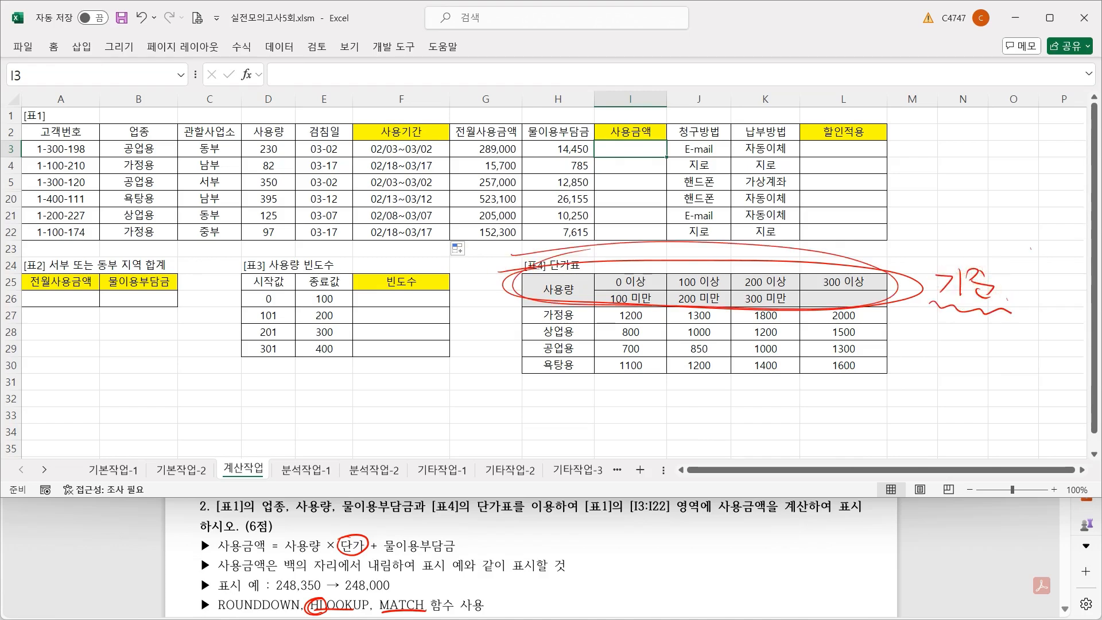
{"action": "mouse_move", "coordinate": [282, 142]}
{"action": "left_mouse_down"}
{"action": "mouse_move", "coordinate": [259, 135]}
{"action": "mouse_move", "coordinate": [231, 238]}
{"action": "mouse_move", "coordinate": [286, 135]}
{"action": "mouse_move", "coordinate": [244, 141]}
{"action": "left_mouse_up"}
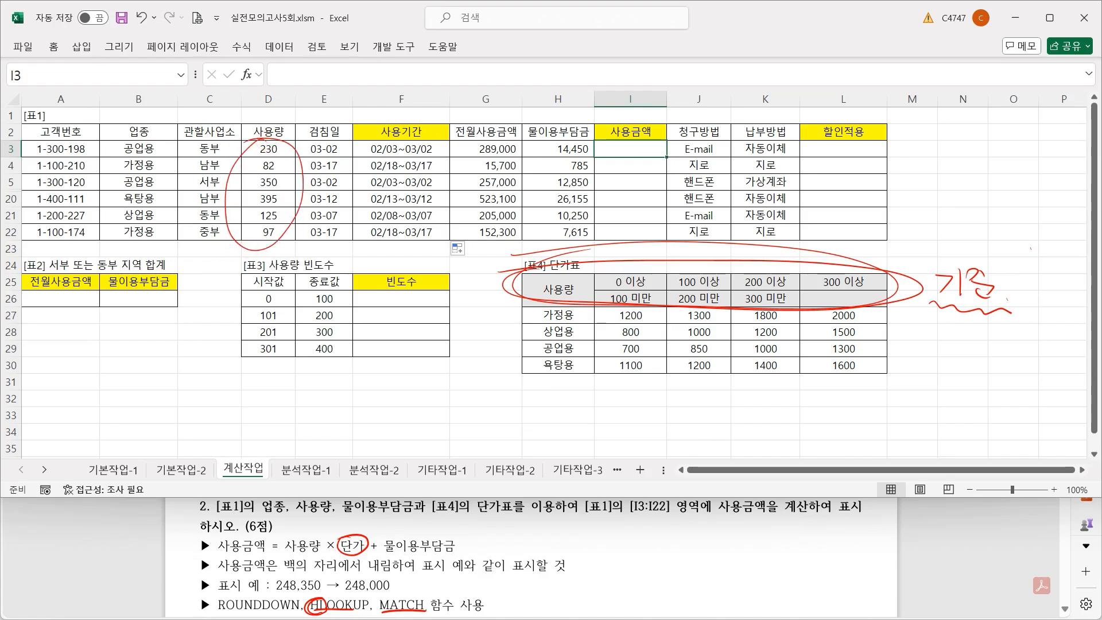
{"action": "left_click_drag", "start_coordinate": [604, 304], "coordinate": [886, 309]}
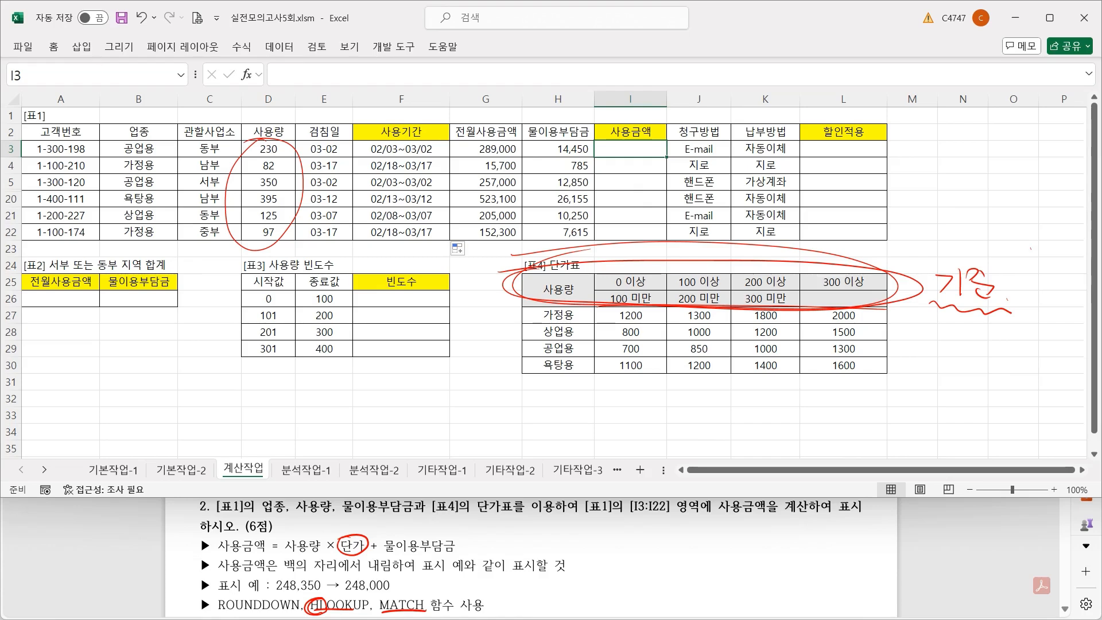
{"action": "mouse_move", "coordinate": [500, 313]}
{"action": "left_mouse_down"}
{"action": "mouse_move", "coordinate": [516, 313]}
{"action": "mouse_move", "coordinate": [513, 352]}
{"action": "left_mouse_up"}
{"action": "mouse_move", "coordinate": [410, 587]}
{"action": "left_mouse_down"}
{"action": "mouse_move", "coordinate": [378, 598]}
{"action": "mouse_move", "coordinate": [402, 617]}
{"action": "mouse_move", "coordinate": [450, 592]}
{"action": "left_mouse_up"}
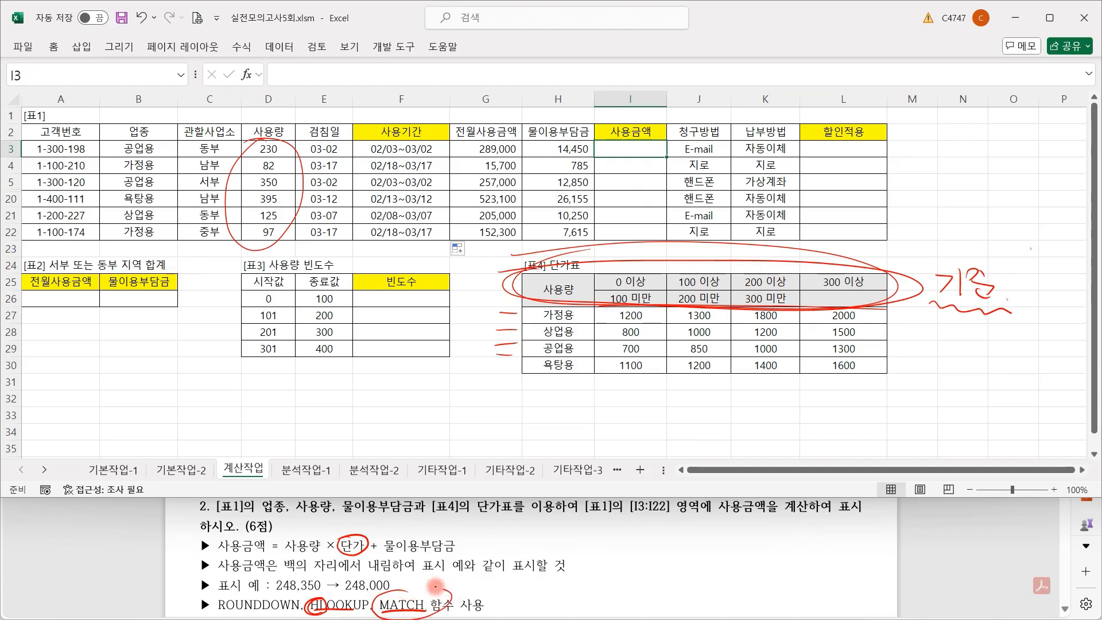
{"action": "mouse_move", "coordinate": [119, 139]}
{"action": "left_mouse_down"}
{"action": "mouse_move", "coordinate": [143, 248]}
{"action": "mouse_move", "coordinate": [115, 143]}
{"action": "left_mouse_up"}
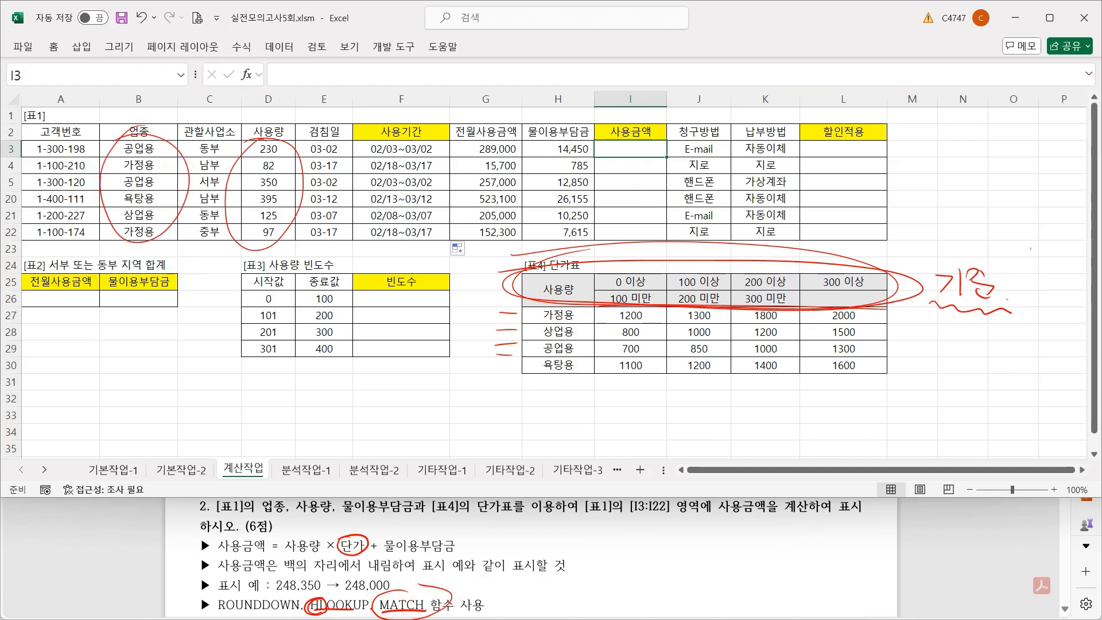
{"action": "mouse_move", "coordinate": [580, 343]}
{"action": "left_mouse_down"}
{"action": "mouse_move", "coordinate": [568, 356]}
{"action": "mouse_move", "coordinate": [540, 342]}
{"action": "mouse_move", "coordinate": [580, 346]}
{"action": "left_mouse_up"}
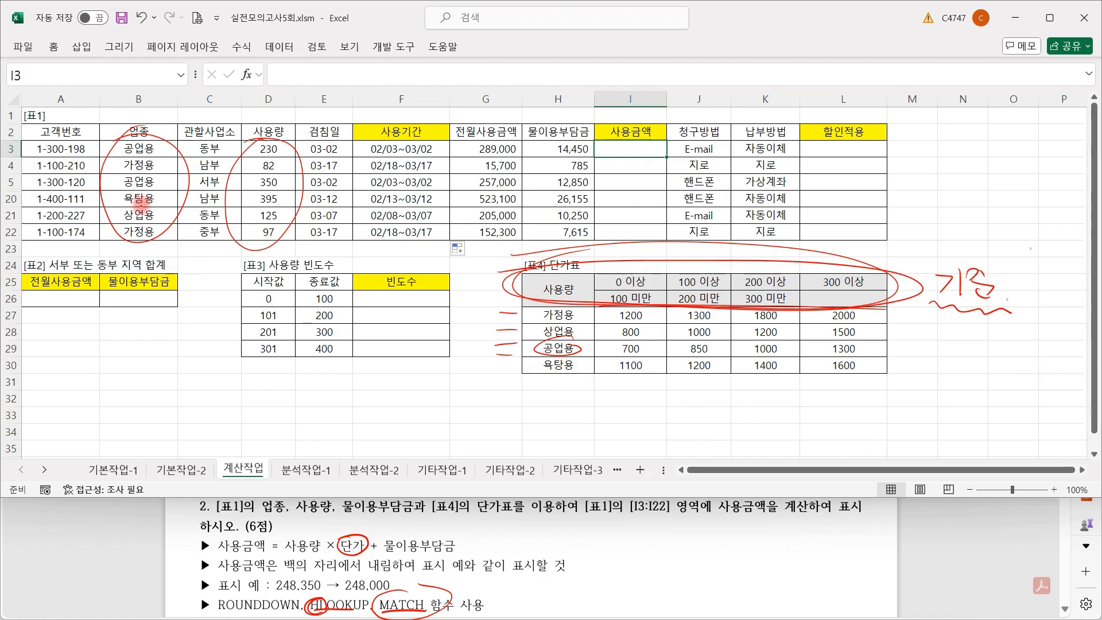
{"action": "left_click_drag", "start_coordinate": [140, 201], "coordinate": [165, 202]}
{"action": "mouse_move", "coordinate": [576, 358]}
{"action": "left_mouse_down"}
{"action": "mouse_move", "coordinate": [574, 376]}
{"action": "mouse_move", "coordinate": [554, 354]}
{"action": "left_mouse_up"}
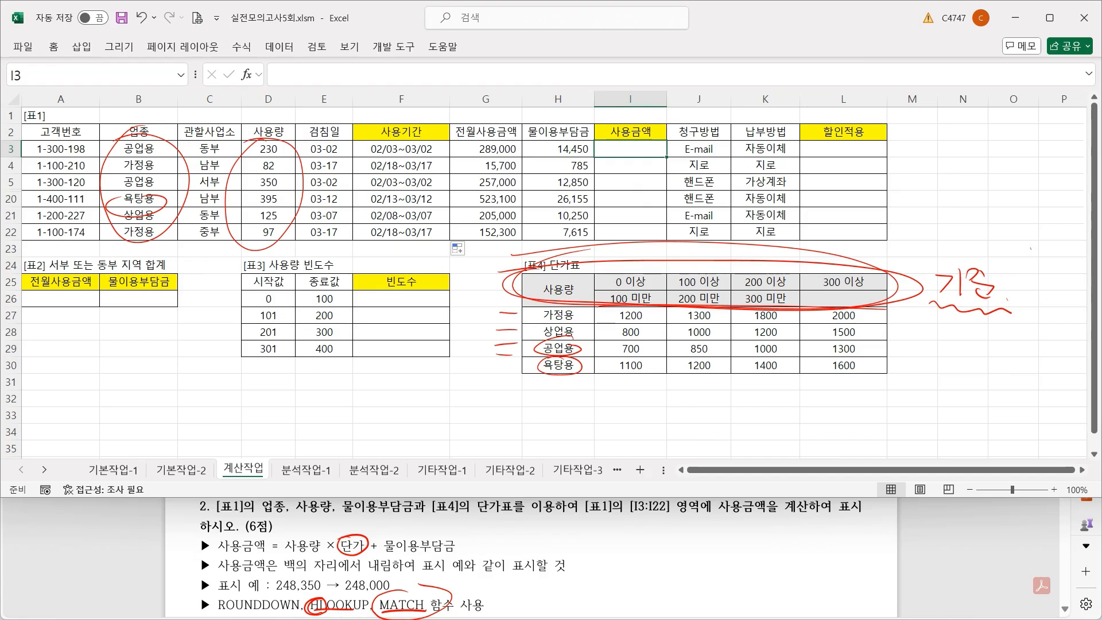
{"action": "mouse_move", "coordinate": [569, 300]}
{"action": "left_mouse_down"}
{"action": "mouse_move", "coordinate": [502, 365]}
{"action": "mouse_move", "coordinate": [566, 299]}
{"action": "mouse_move", "coordinate": [597, 390]}
{"action": "mouse_move", "coordinate": [568, 330]}
{"action": "left_mouse_up"}
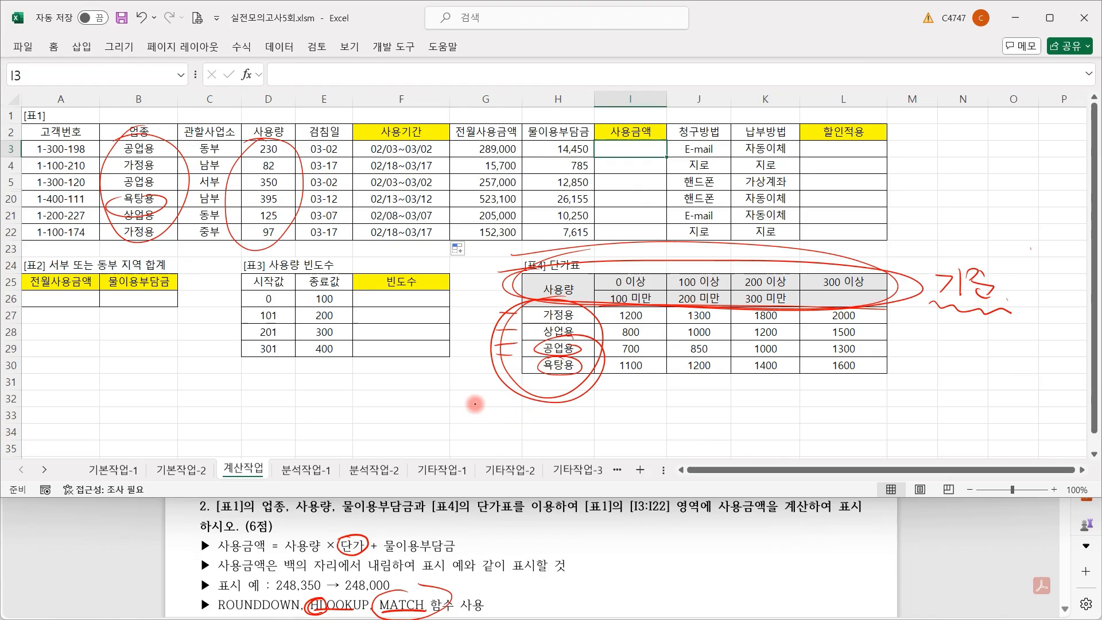
{"action": "mouse_move", "coordinate": [458, 424]}
{"action": "left_mouse_down"}
{"action": "mouse_move", "coordinate": [527, 426]}
{"action": "mouse_move", "coordinate": [569, 402]}
{"action": "mouse_move", "coordinate": [578, 427]}
{"action": "left_mouse_up"}
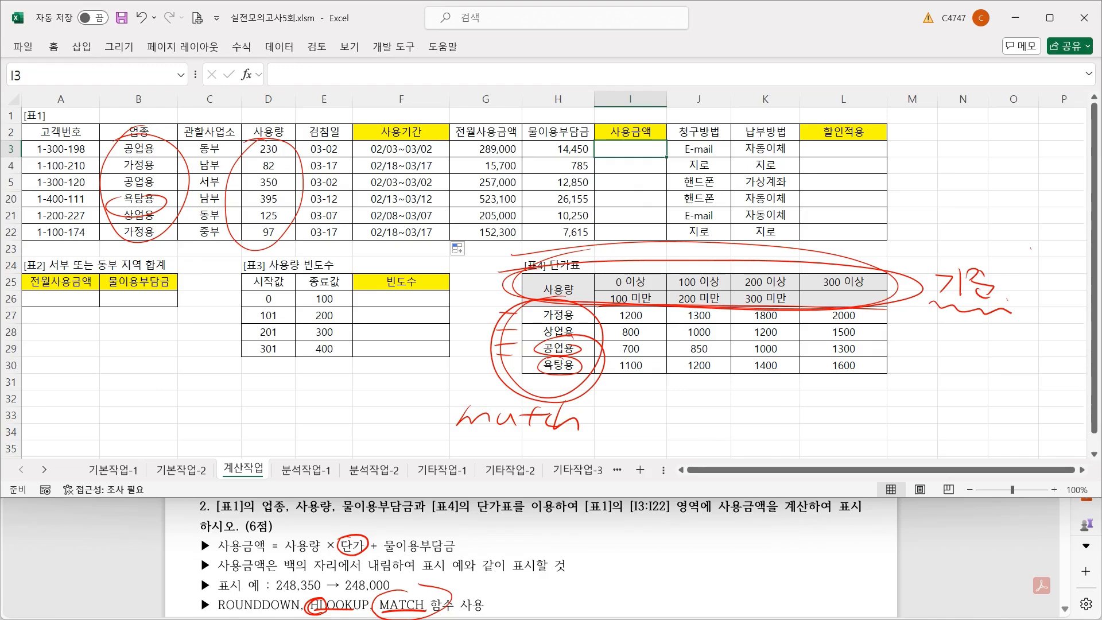
{"action": "left_click_drag", "start_coordinate": [261, 111], "coordinate": [294, 103]}
{"action": "mouse_move", "coordinate": [113, 99]}
{"action": "left_mouse_down"}
{"action": "mouse_move", "coordinate": [120, 112]}
{"action": "mouse_move", "coordinate": [162, 98]}
{"action": "left_mouse_up"}
{"action": "mouse_move", "coordinate": [580, 301]}
{"action": "left_mouse_down"}
{"action": "mouse_move", "coordinate": [516, 396]}
{"action": "mouse_move", "coordinate": [577, 310]}
{"action": "left_mouse_up"}
{"action": "mouse_move", "coordinate": [418, 466]}
{"action": "left_mouse_down"}
{"action": "mouse_move", "coordinate": [453, 451]}
{"action": "mouse_move", "coordinate": [614, 460]}
{"action": "left_mouse_up"}
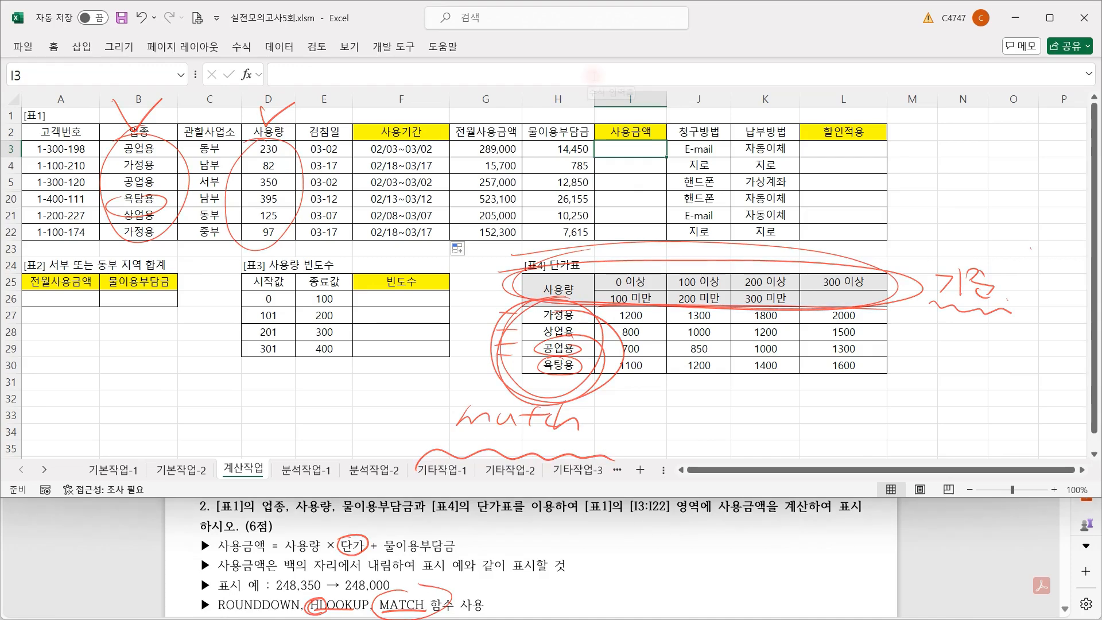
Step: Start an HLOOKUP formula in I3 with D3 as the lookup value and the absolute range $I$25:$L$30 as the table
{"action": "left_click", "coordinate": [594, 76]}
{"action": "type", "text": "="}
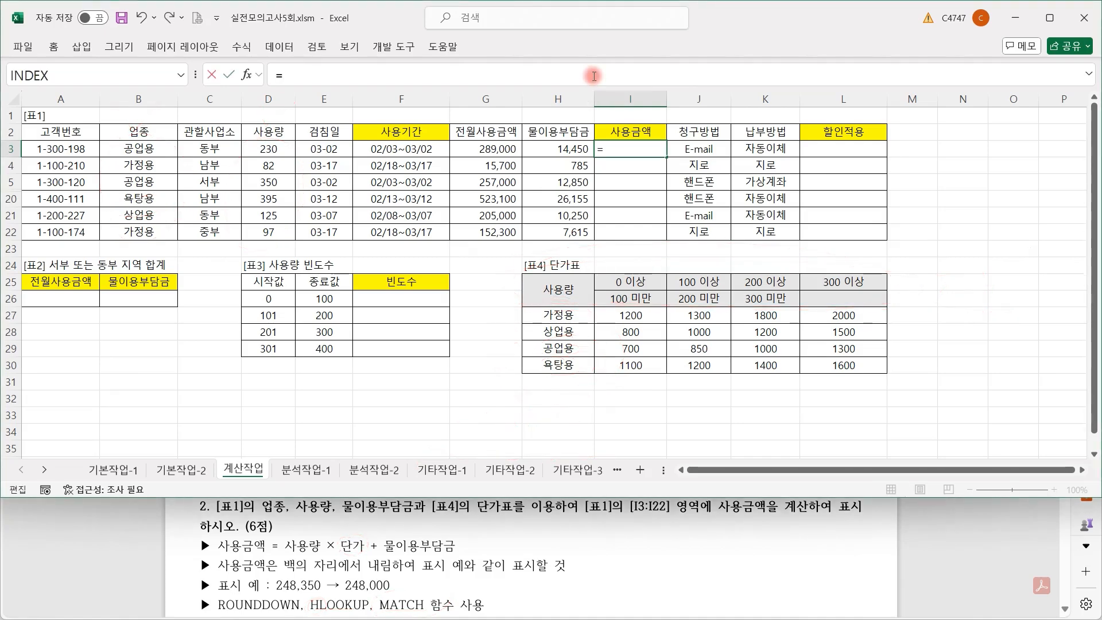
{"action": "type", "text": "HLOOKUP("}
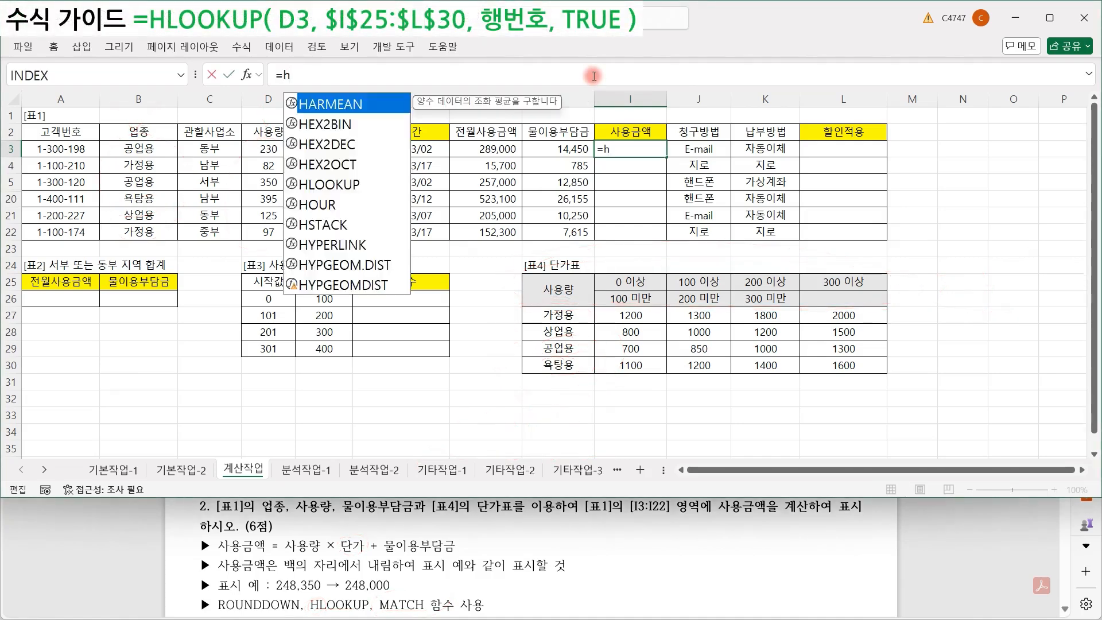
{"action": "left_click", "coordinate": [260, 148]}
{"action": "type", "text": ","}
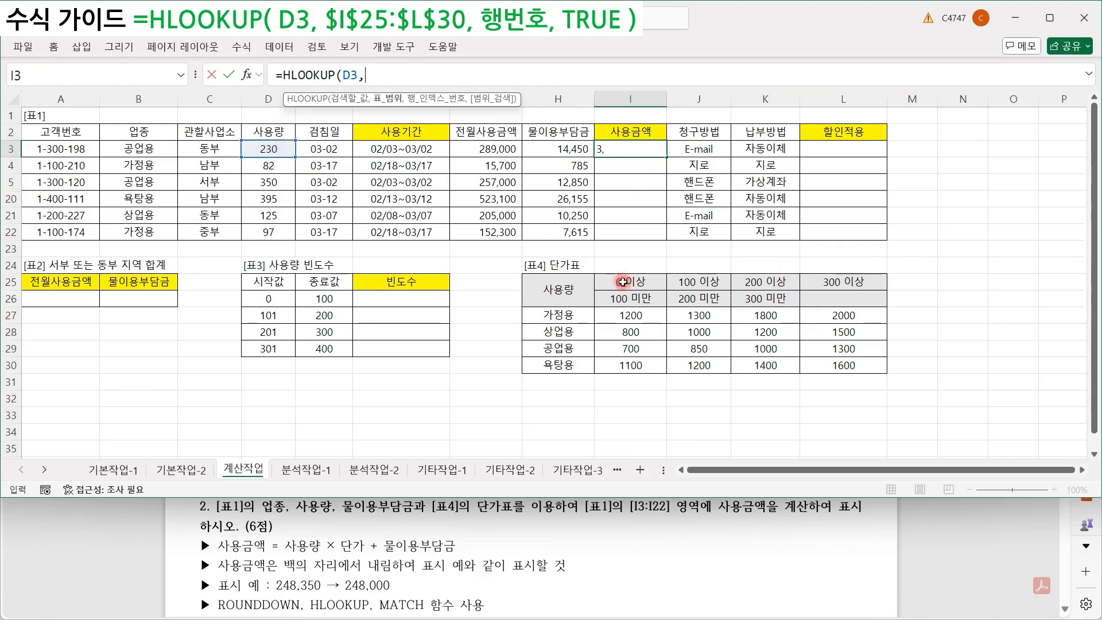
{"action": "left_click_drag", "start_coordinate": [607, 275], "coordinate": [886, 370]}
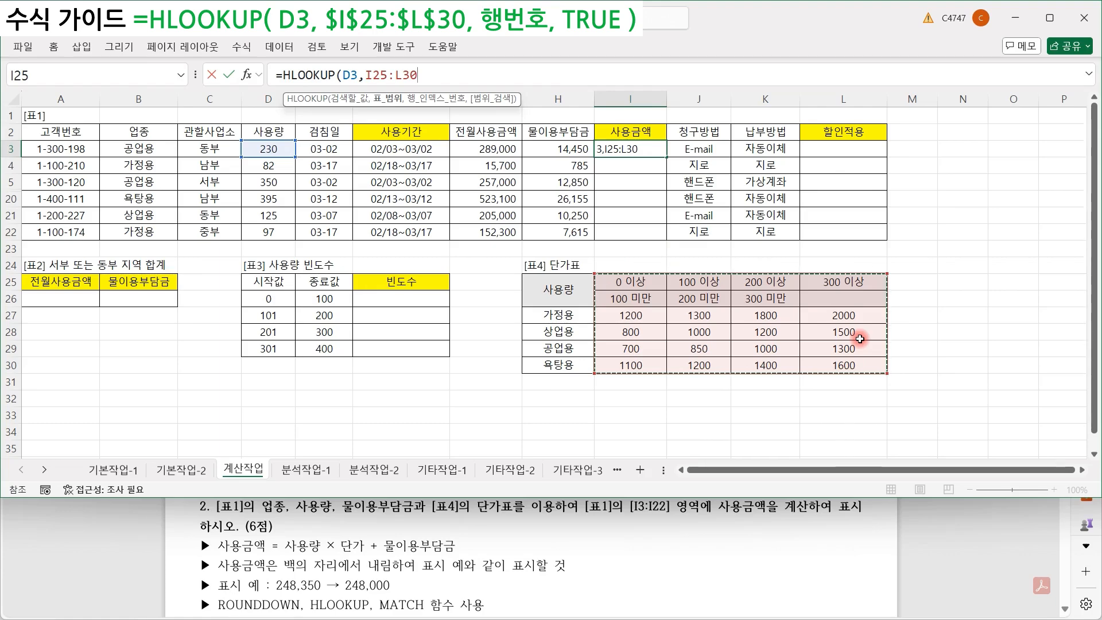
{"action": "key", "text": "F4"}
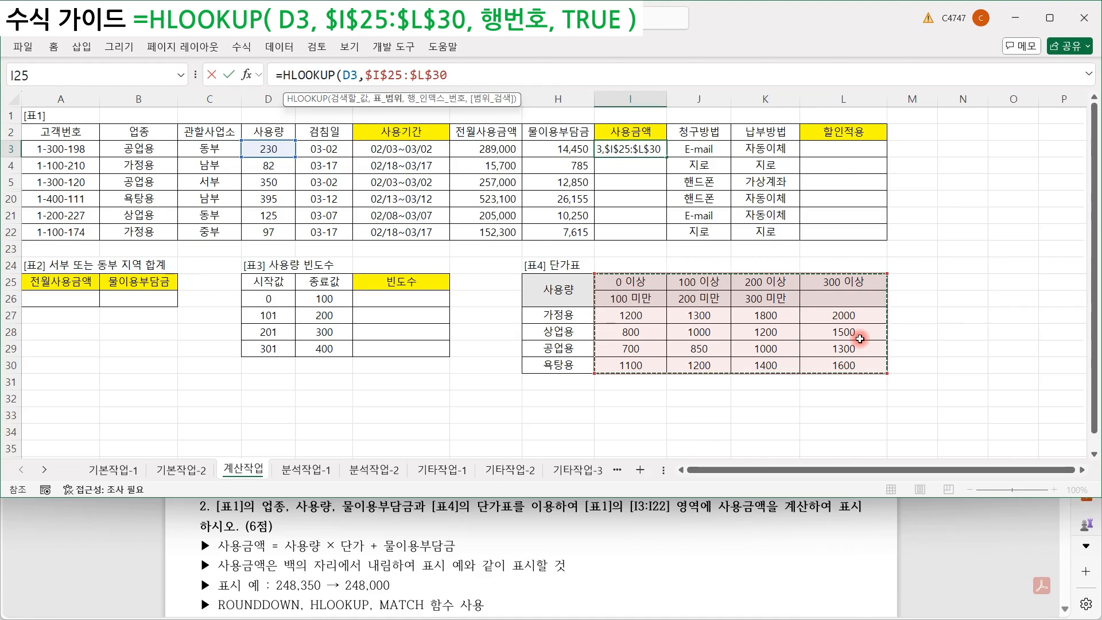
{"action": "type", "text": ","}
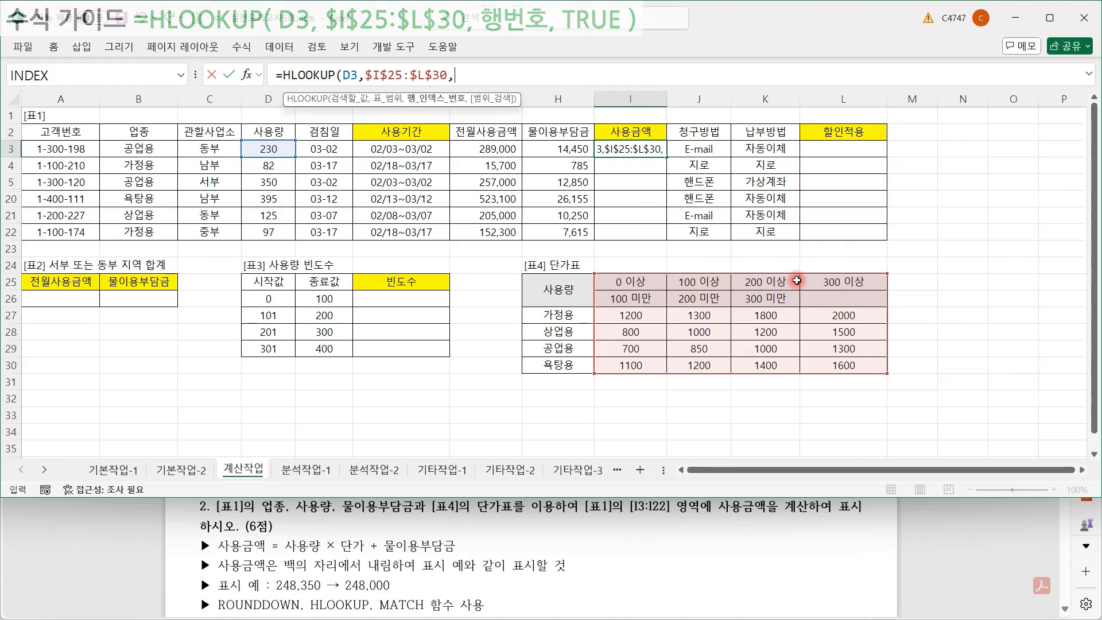
Step: Nest MATCH(B3,$H$27:$H$30,0) as the row index argument of the HLOOKUP in I3
{"action": "type", "text": "ma"}
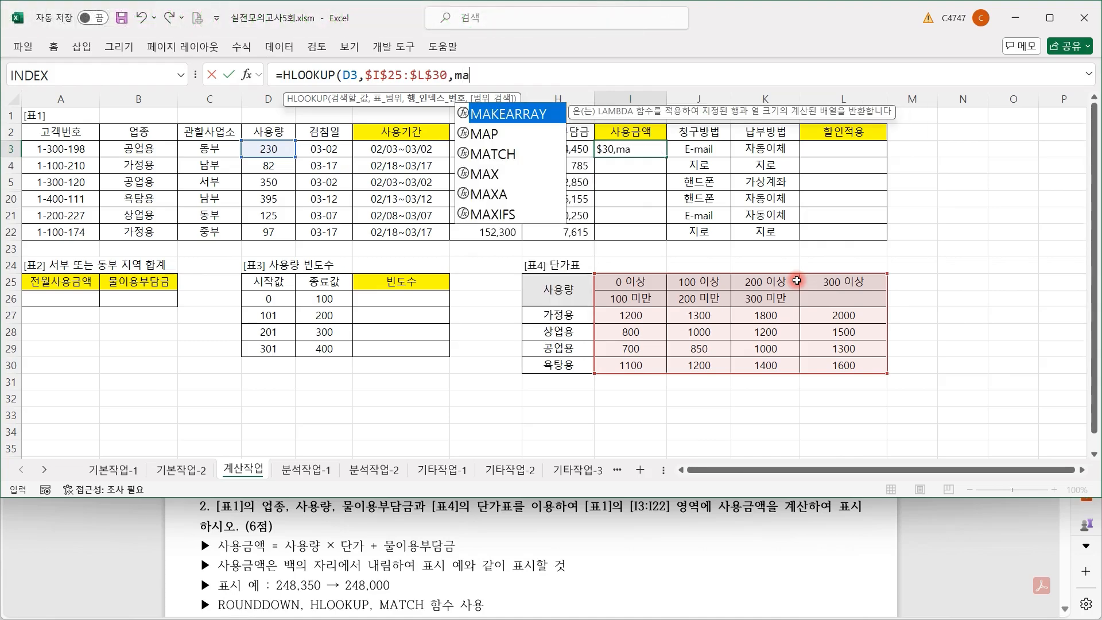
{"action": "key", "text": "Down"}
{"action": "key", "text": "Down"}
{"action": "key", "text": "Tab"}
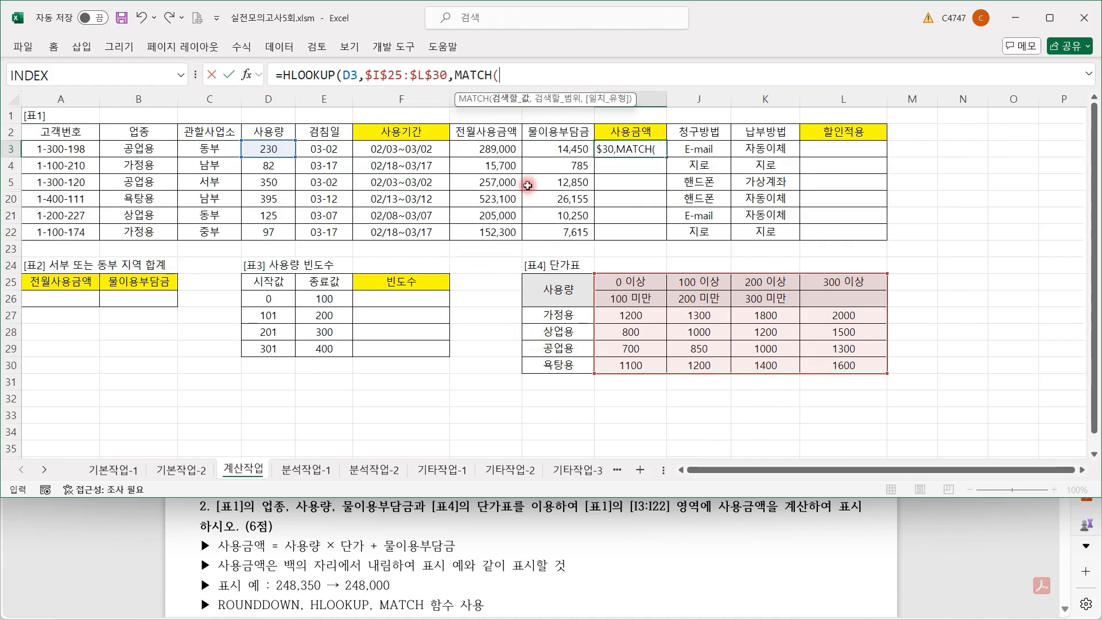
{"action": "left_click", "coordinate": [165, 152]}
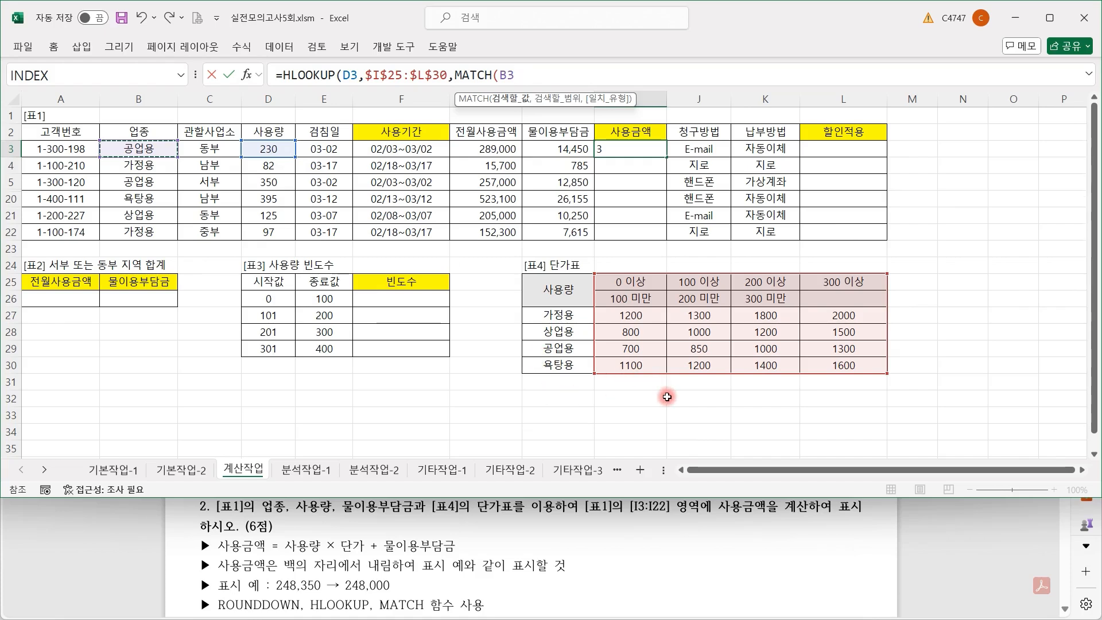
{"action": "type", "text": ","}
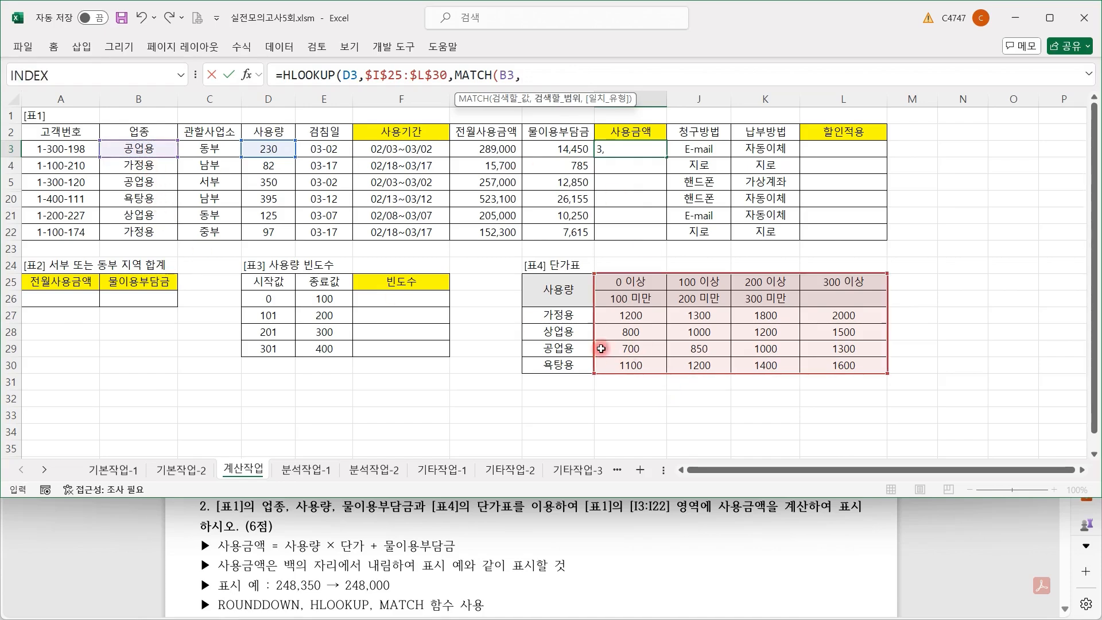
{"action": "left_click_drag", "start_coordinate": [561, 315], "coordinate": [565, 365]}
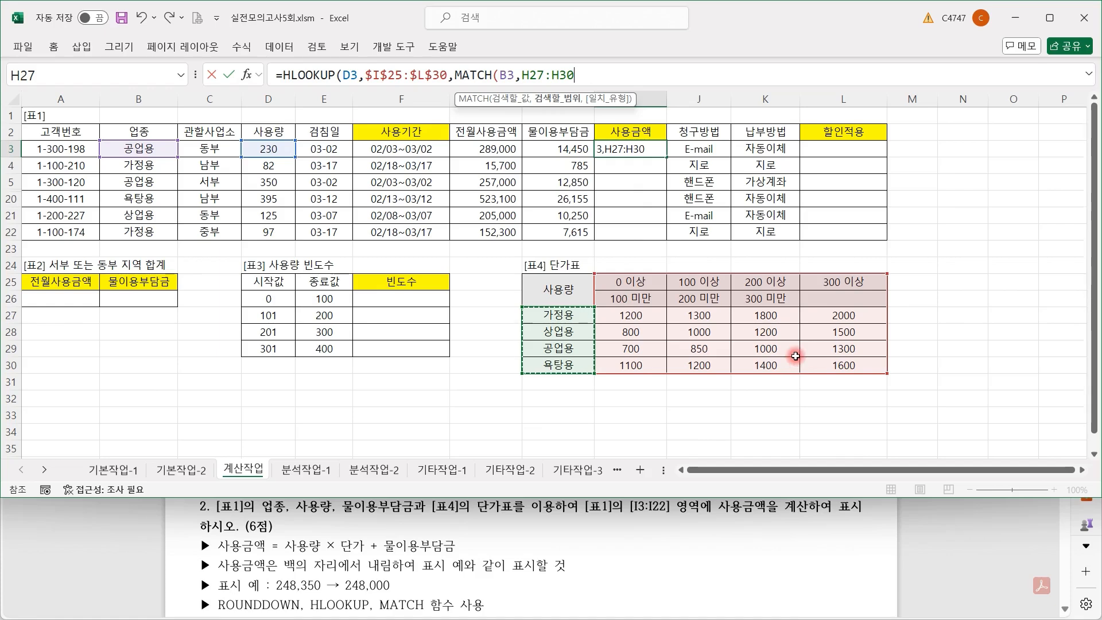
{"action": "key", "text": "F4"}
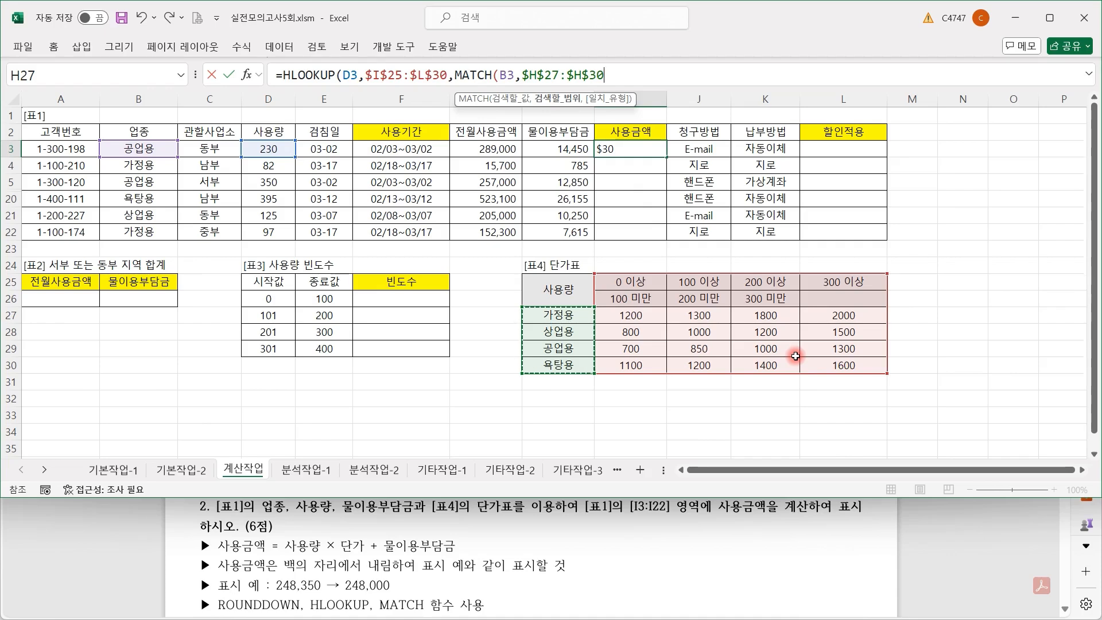
{"action": "type", "text": ","}
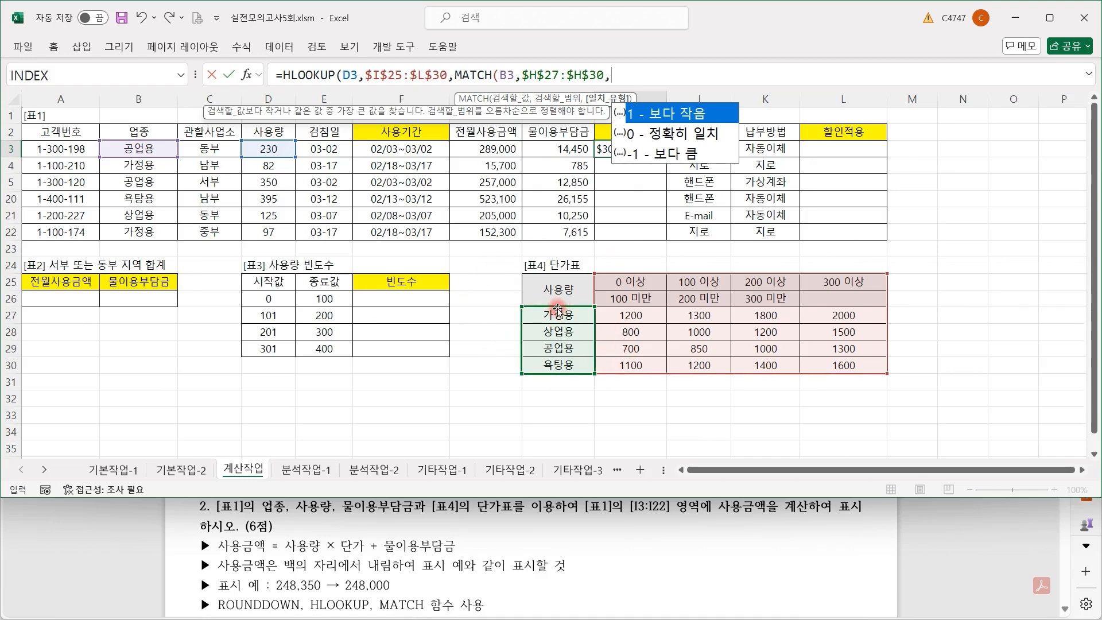
{"action": "type", "text": ")"}
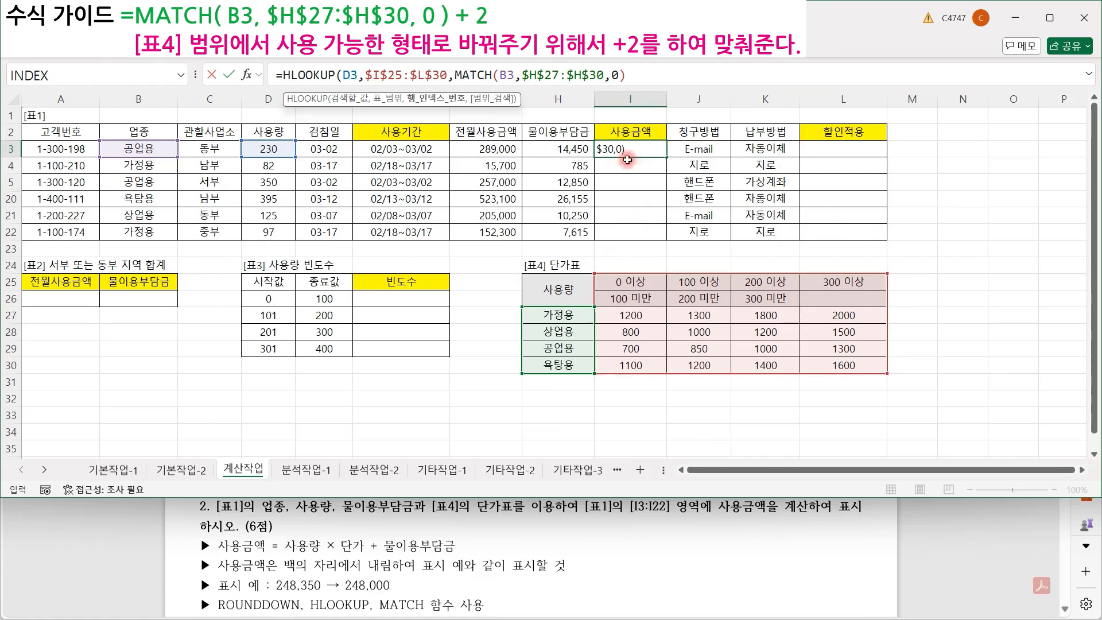
Step: Add 2 to the MATCH row index in I3 and complete the HLOOKUP with TRUE for approximate matching
{"action": "left_click", "coordinate": [653, 75]}
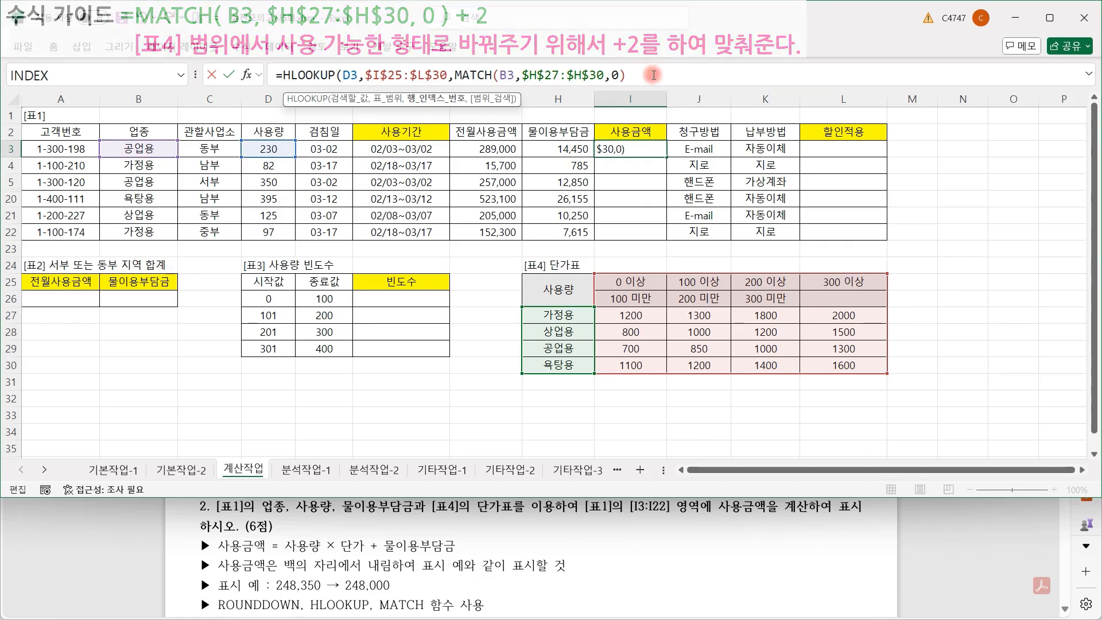
{"action": "type", "text": "+2"}
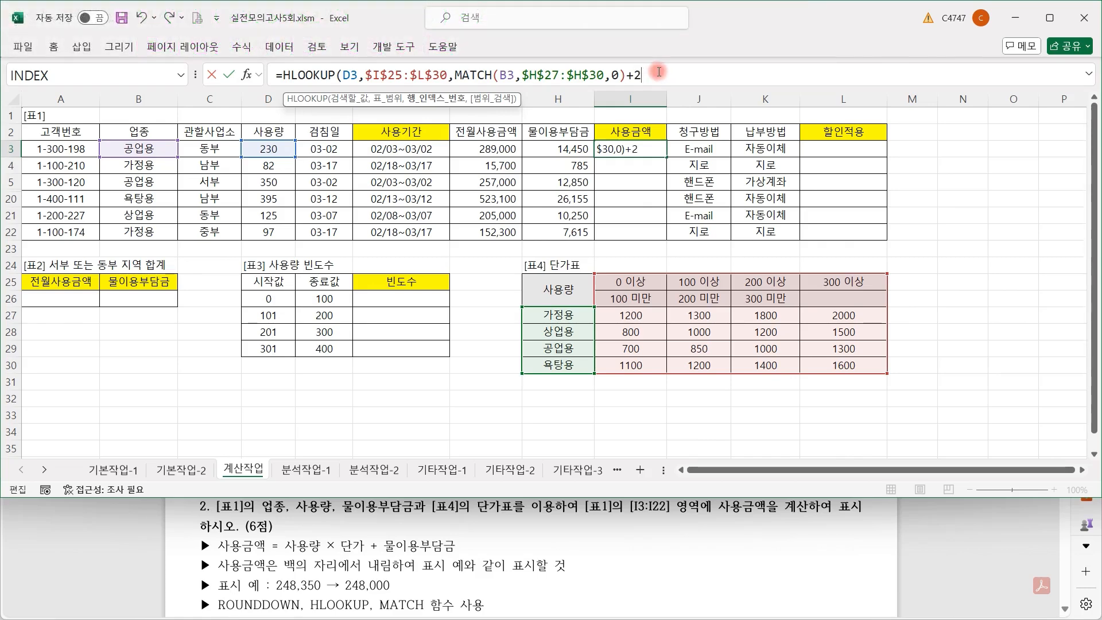
{"action": "type", "text": ","}
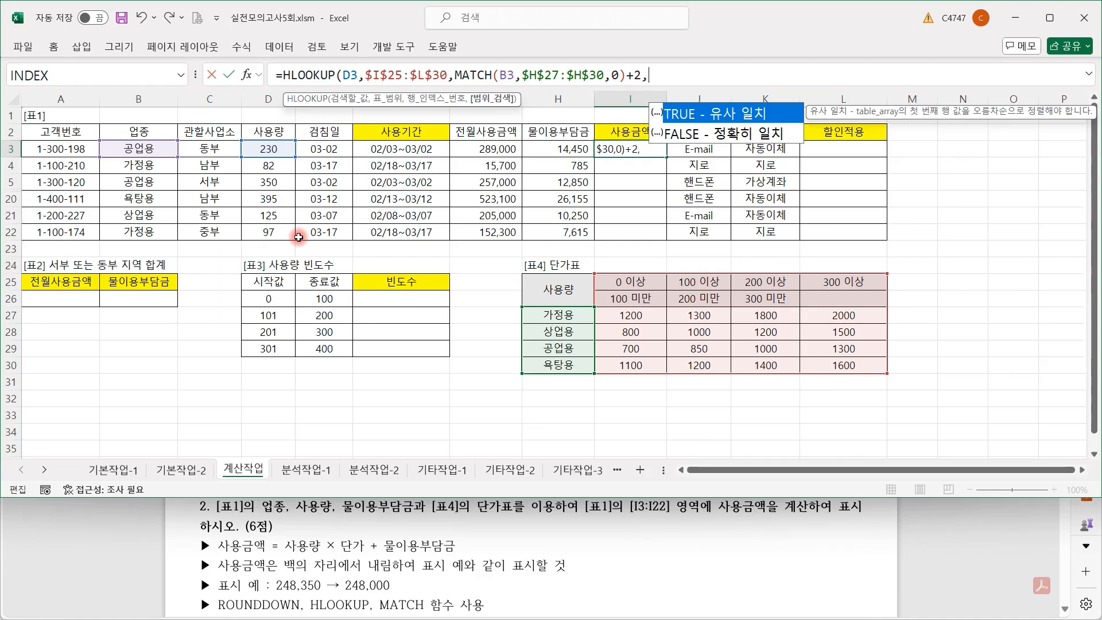
{"action": "double_click", "coordinate": [705, 115]}
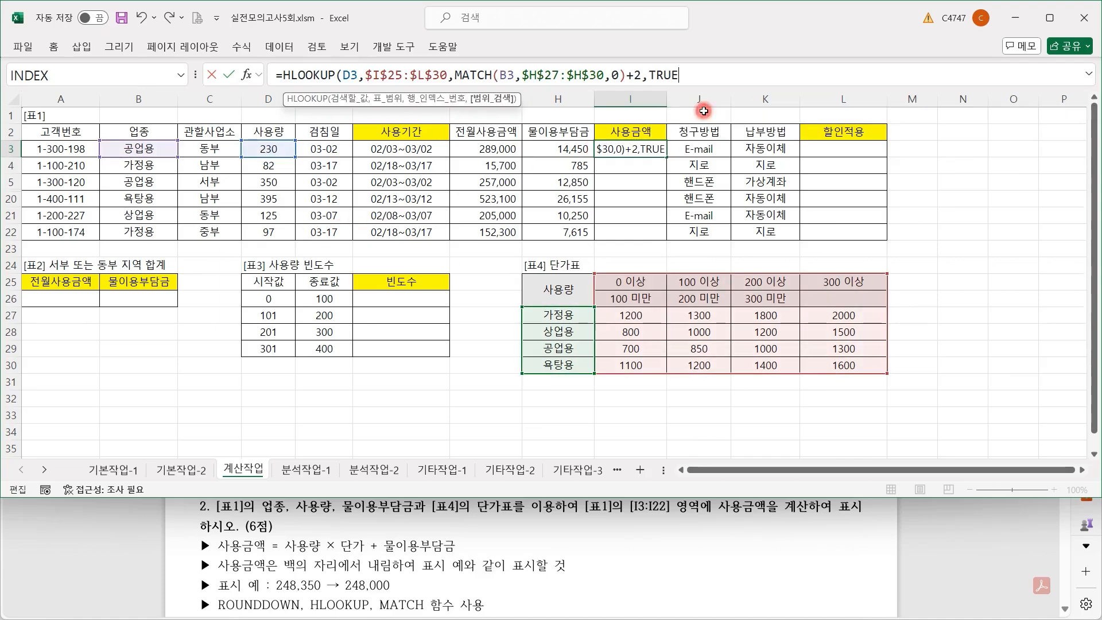
{"action": "type", "text": ")"}
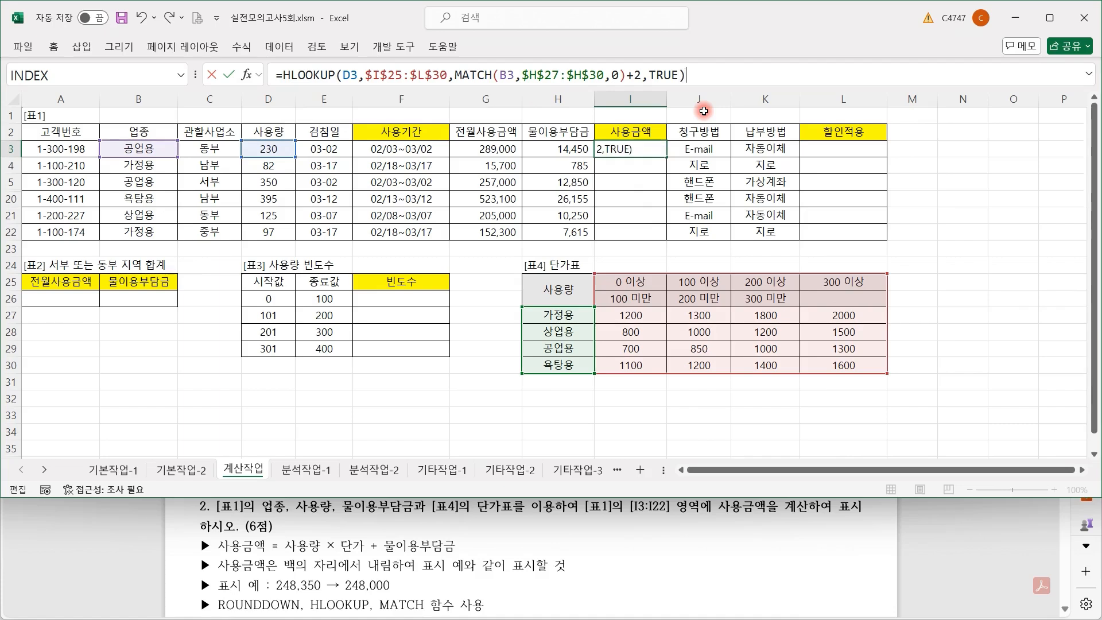
{"action": "key", "text": "Return"}
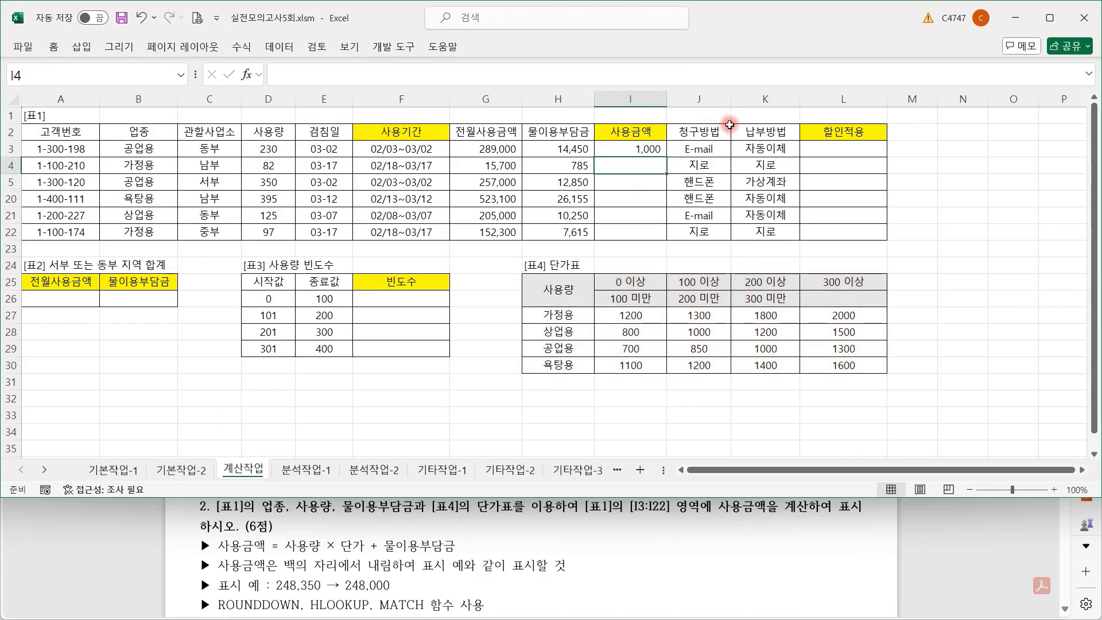
Step: Multiply the HLOOKUP in I3 by the usage in D3 and add the water charge in H3
{"action": "left_click", "coordinate": [649, 151]}
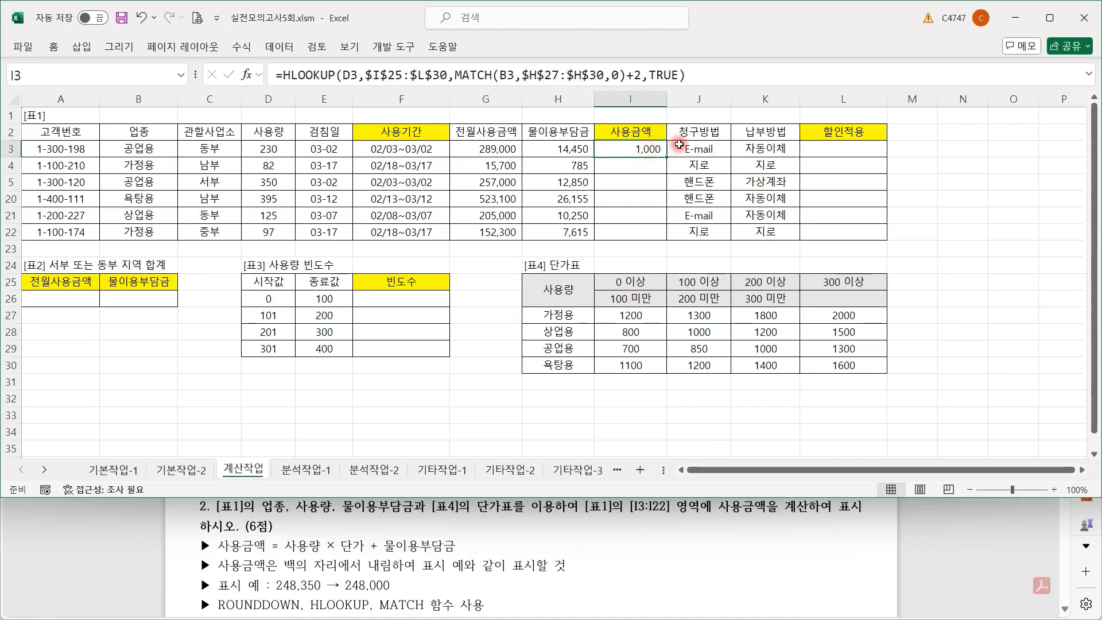
{"action": "left_click", "coordinate": [284, 70]}
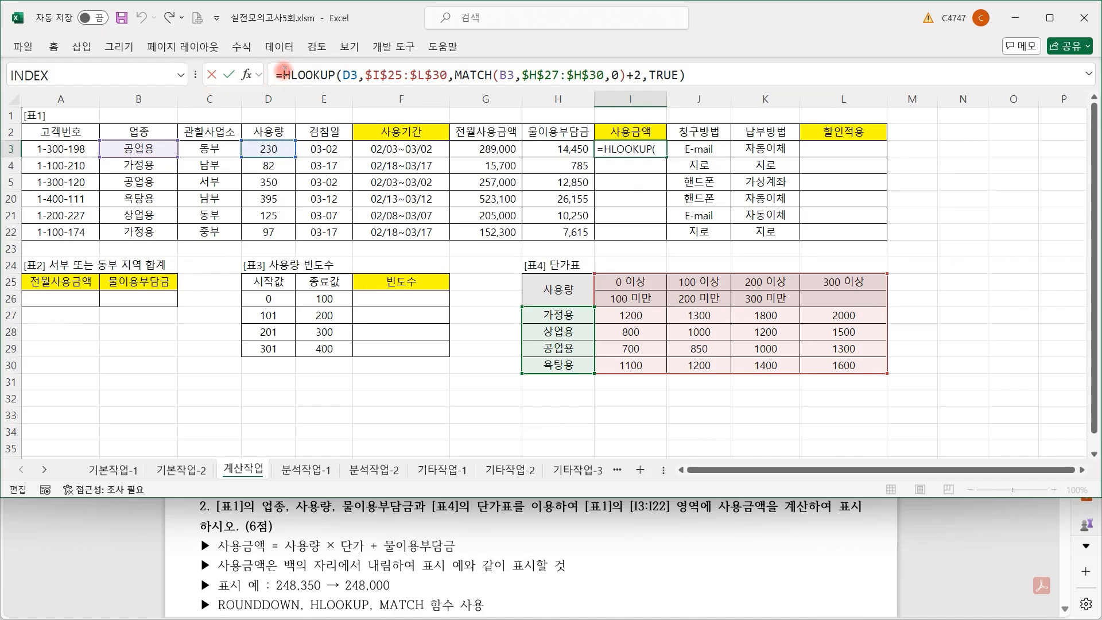
{"action": "left_click", "coordinate": [282, 149]}
{"action": "type", "text": "*"}
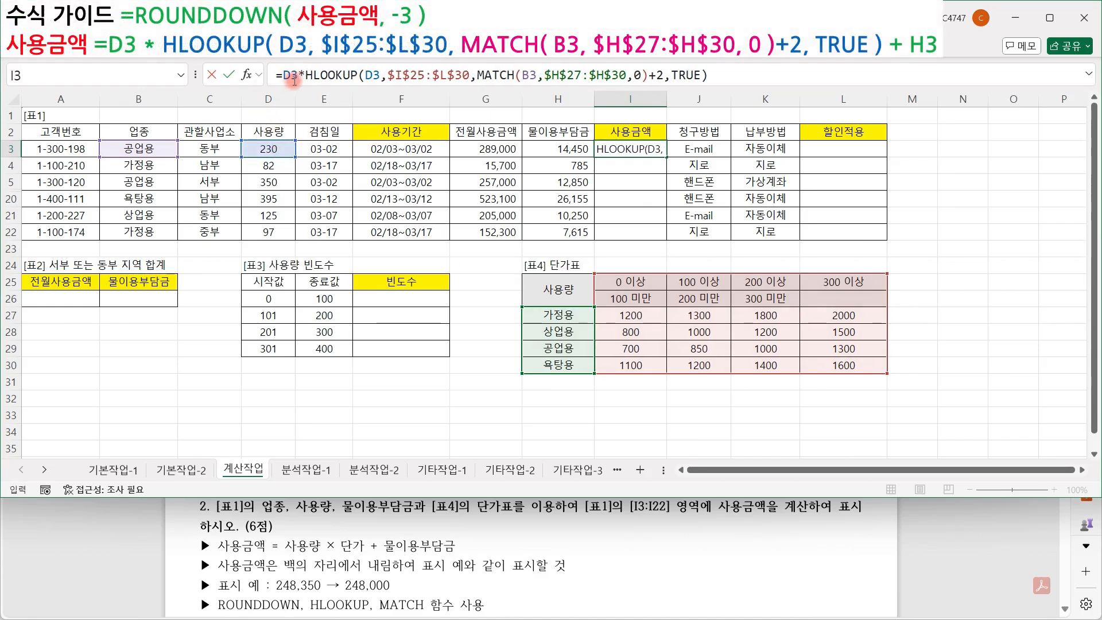
{"action": "left_click_drag", "start_coordinate": [313, 75], "coordinate": [753, 69]}
{"action": "left_click", "coordinate": [757, 76]}
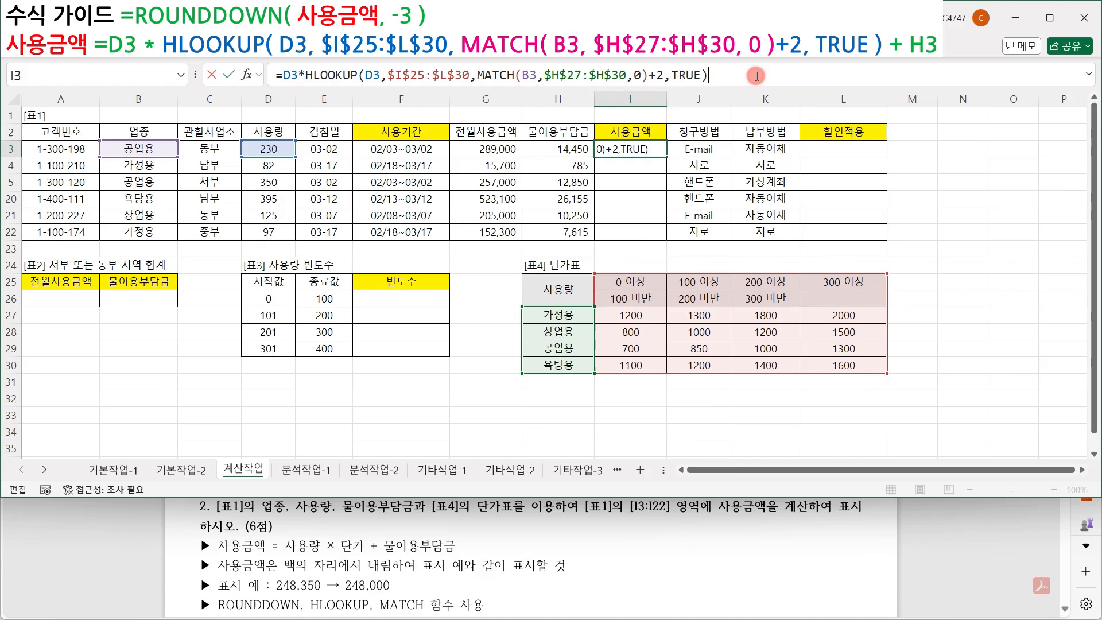
{"action": "type", "text": "+"}
{"action": "left_click", "coordinate": [529, 150]}
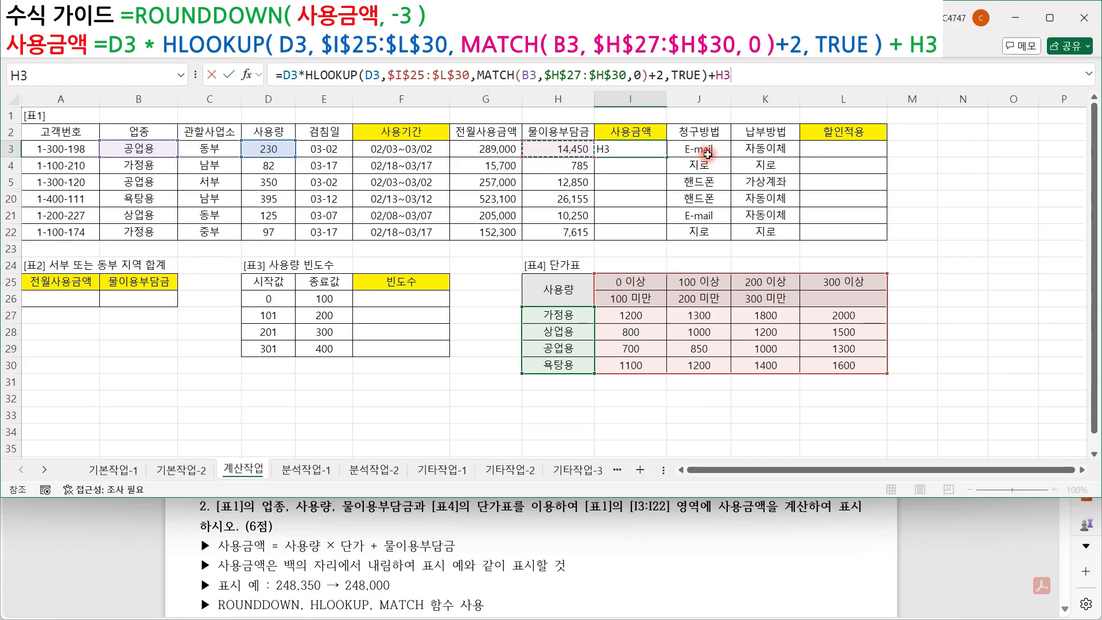
{"action": "key", "text": "ctrl+Return"}
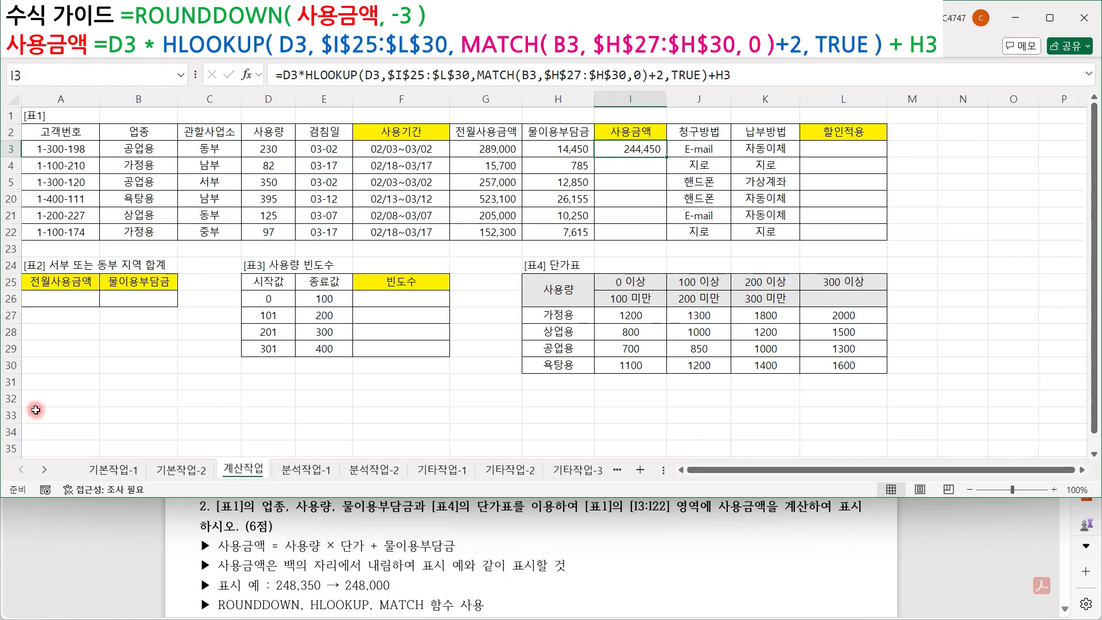
Step: Wrap the I3 formula in ROUNDDOWN with -3 digits and fill it down through I22
{"action": "left_click", "coordinate": [283, 73]}
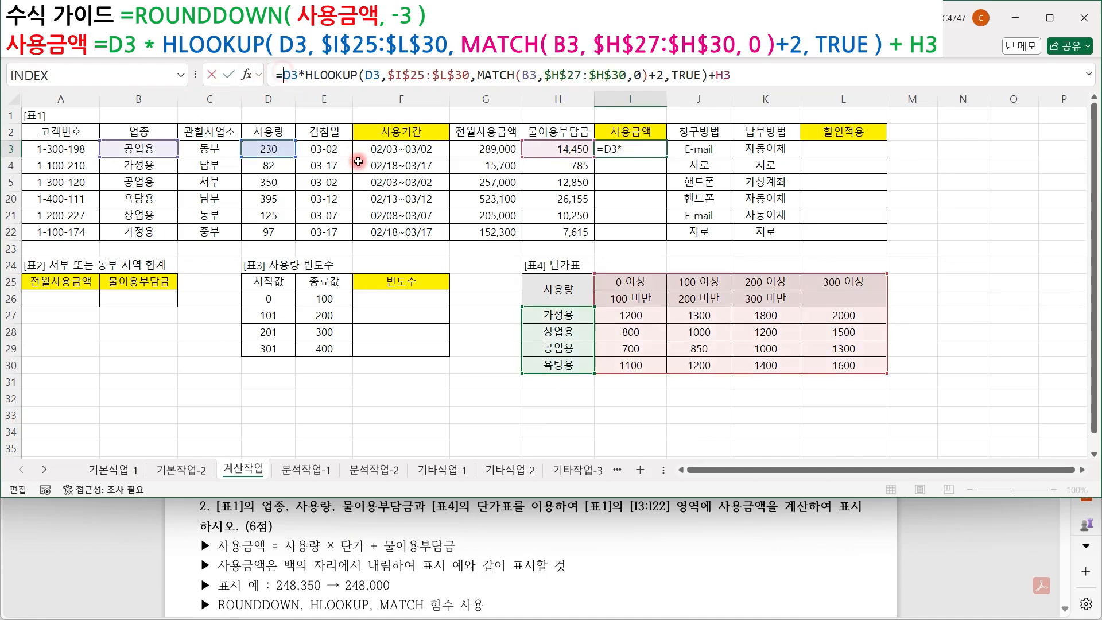
{"action": "type", "text": "ro"}
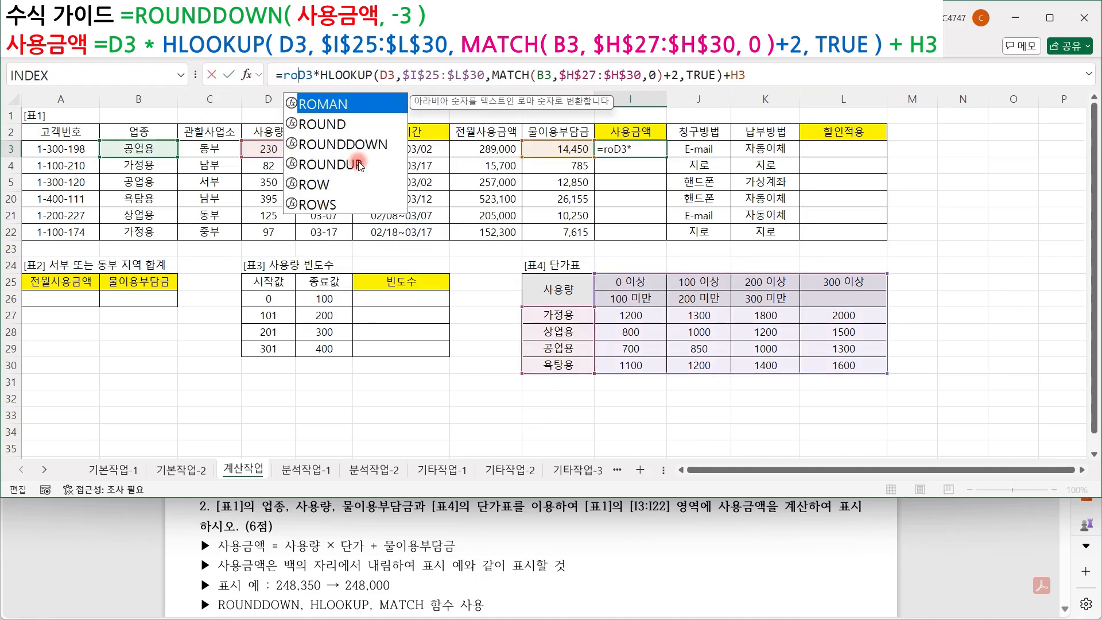
{"action": "key", "text": "Down"}
{"action": "key", "text": "Down"}
{"action": "key", "text": "Tab"}
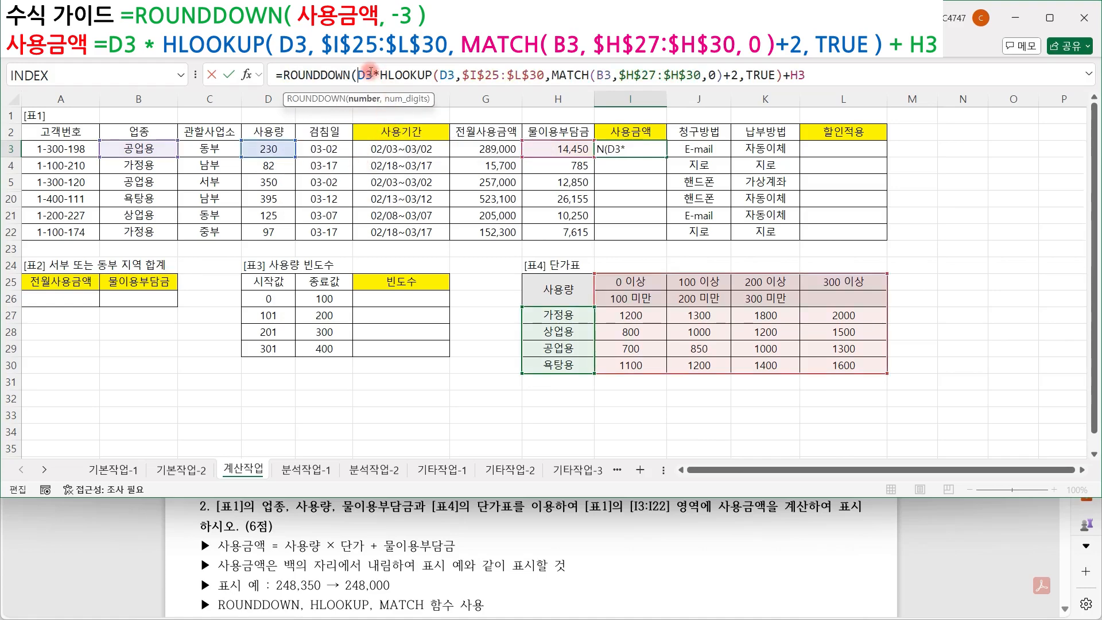
{"action": "left_click_drag", "start_coordinate": [365, 73], "coordinate": [851, 73]}
{"action": "left_click", "coordinate": [852, 74]}
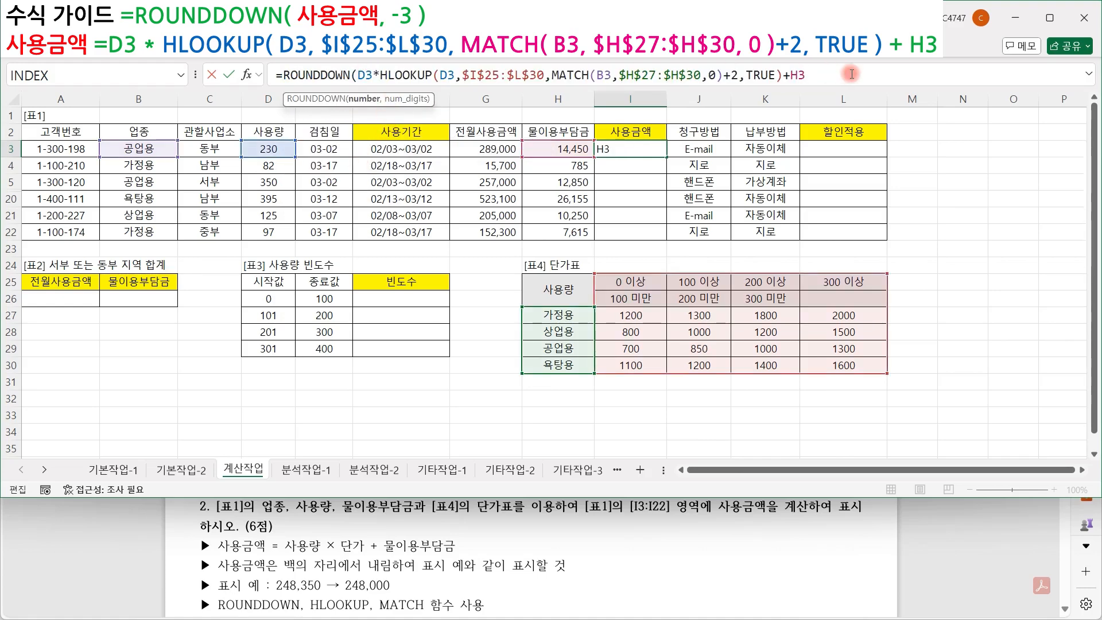
{"action": "type", "text": ","}
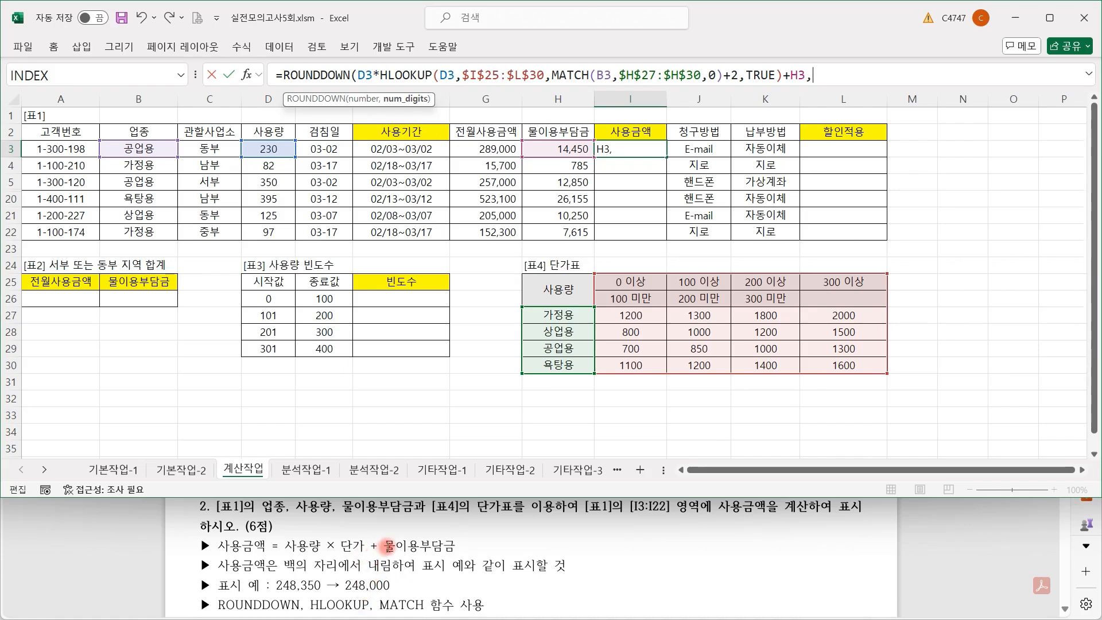
{"action": "type", "text": "3)"}
{"action": "key", "text": "ctrl+Return"}
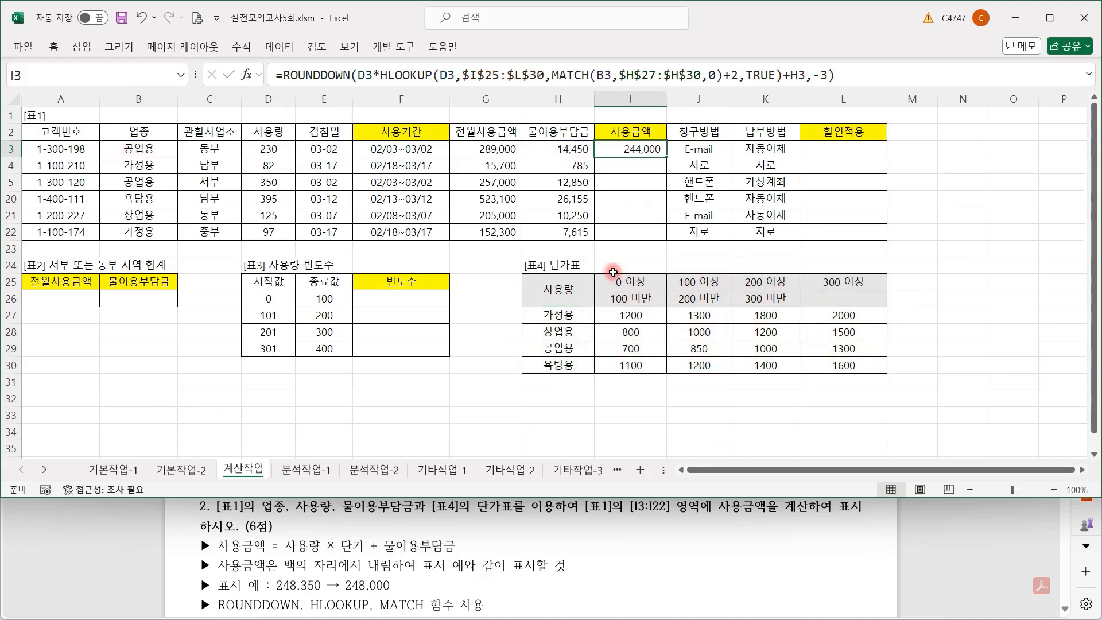
{"action": "left_click_drag", "start_coordinate": [670, 157], "coordinate": [669, 241]}
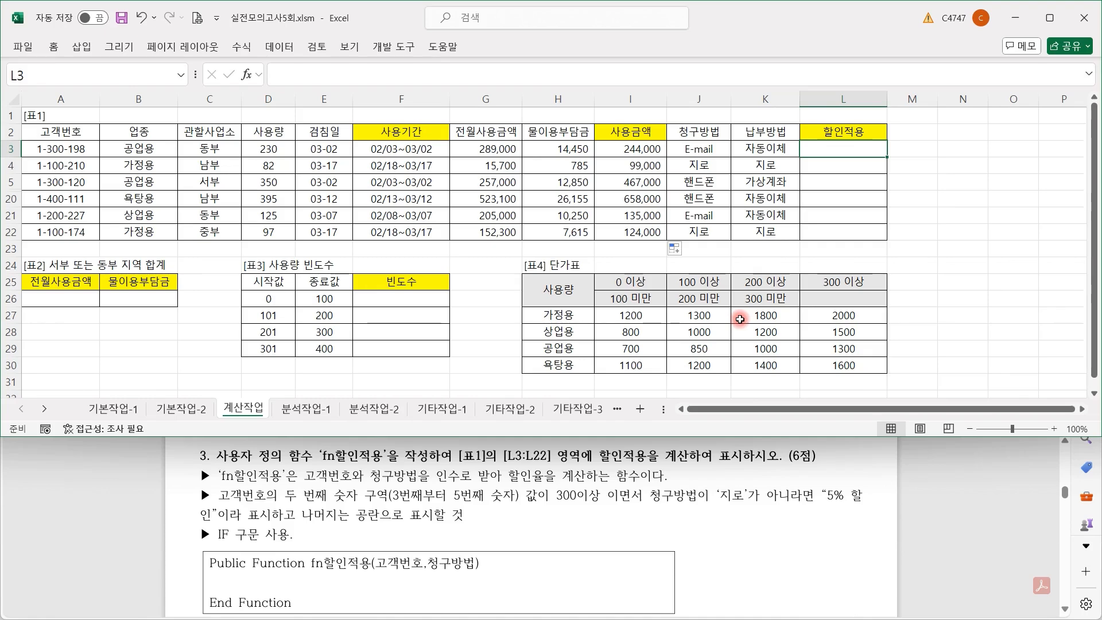
Step: Insert a new module in the Visual Basic editor and declare Public Function fn할인적용(고객번호, 청구방법)
{"action": "key", "text": "alt+F11"}
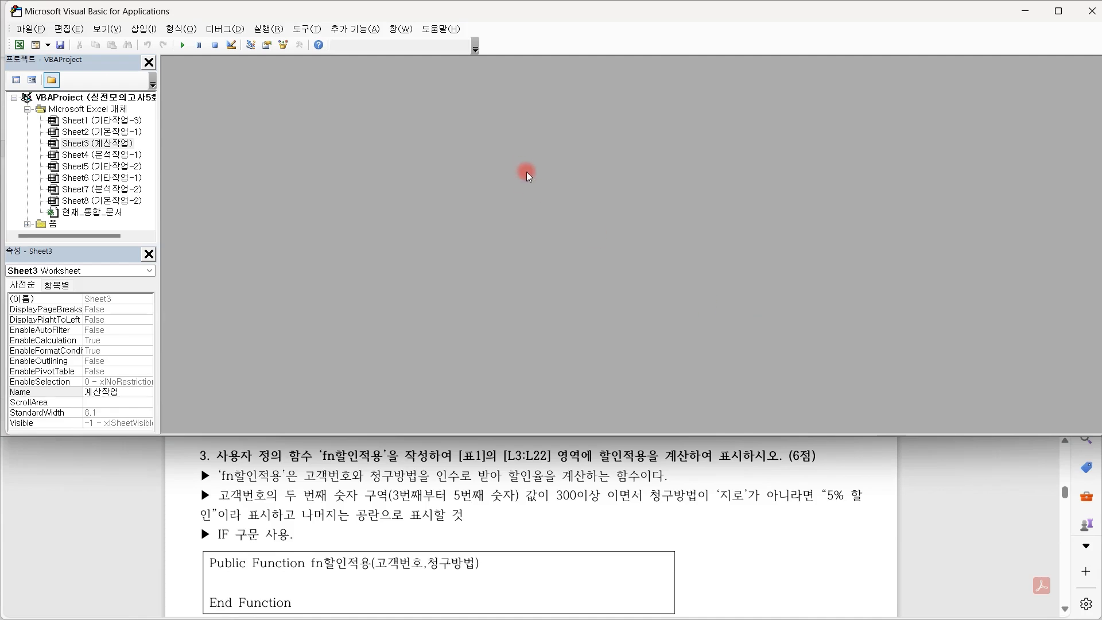
{"action": "left_click", "coordinate": [144, 28]}
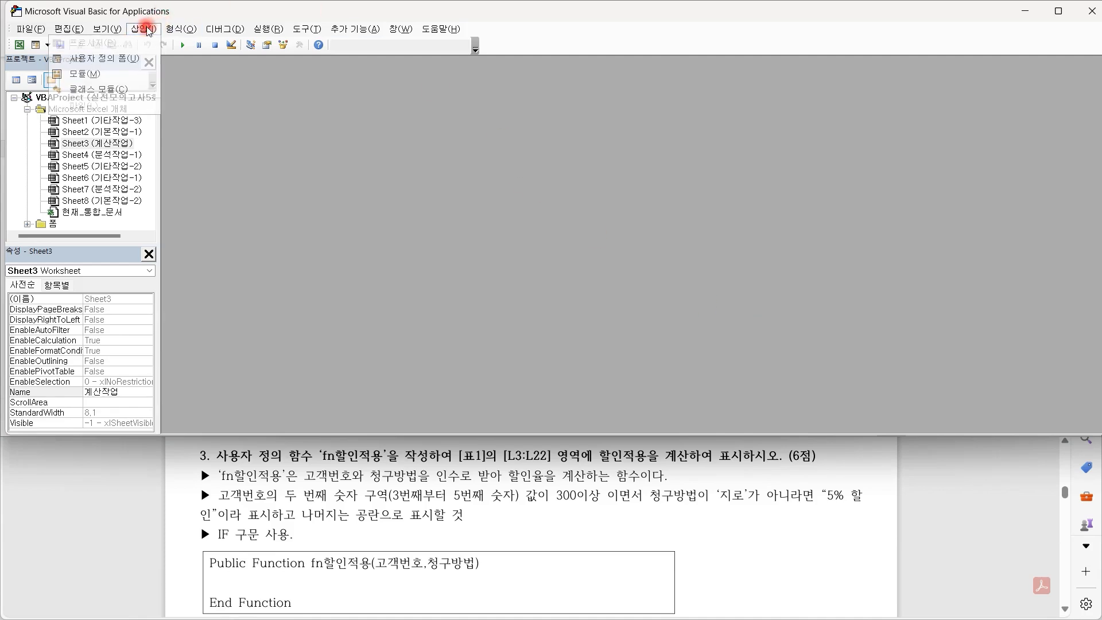
{"action": "left_click", "coordinate": [127, 74]}
{"action": "double_click", "coordinate": [406, 98]}
{"action": "left_click", "coordinate": [577, 193]}
{"action": "left_click", "coordinate": [652, 171]}
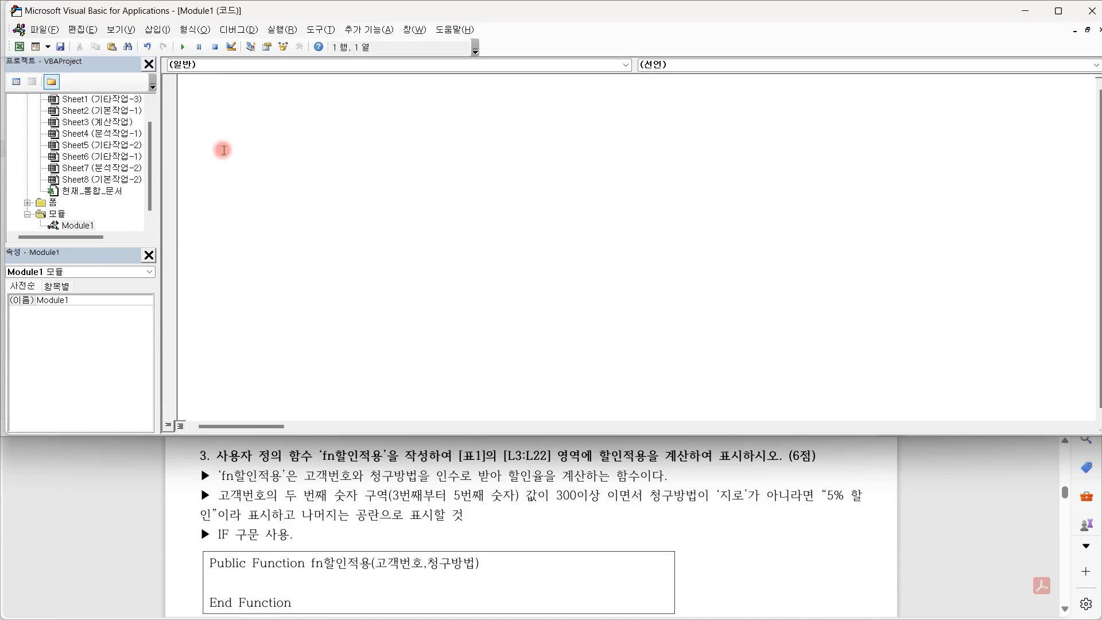
{"action": "type", "text": "Public Function fn할인적용(고객번호, 청구방법)"}
{"action": "key", "text": "Return"}
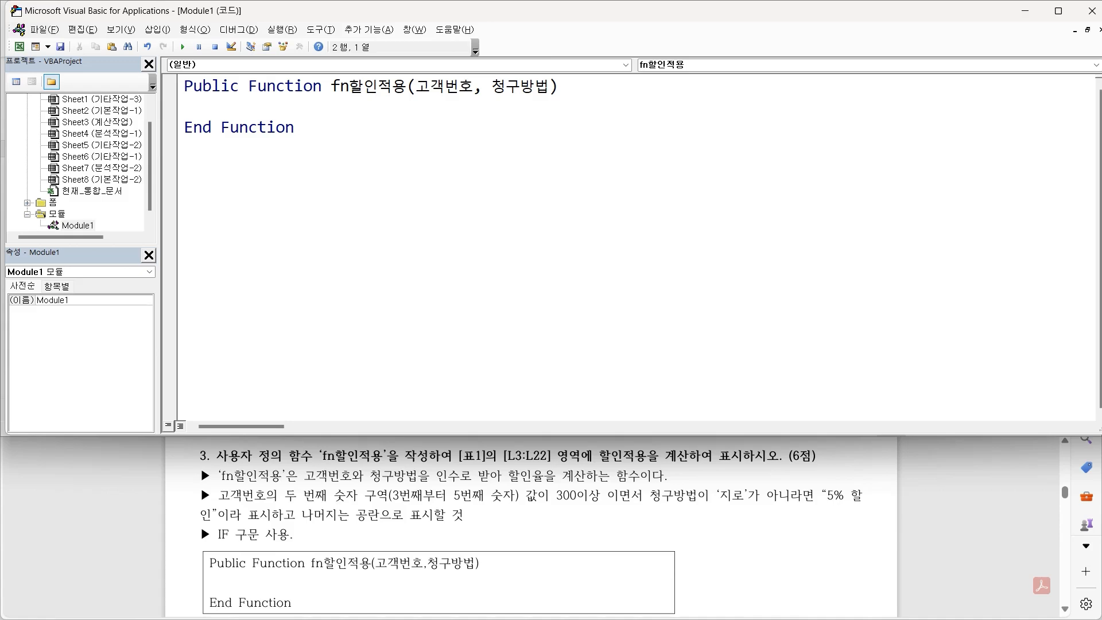
Step: Write the condition line If Mid(고객번호, 3, 3) >= 300 And 청구방법 <> "지로" Then inside the function
{"action": "key", "text": "Tab"}
{"action": "type", "text": "if"}
{"action": "type", "text": "mid("}
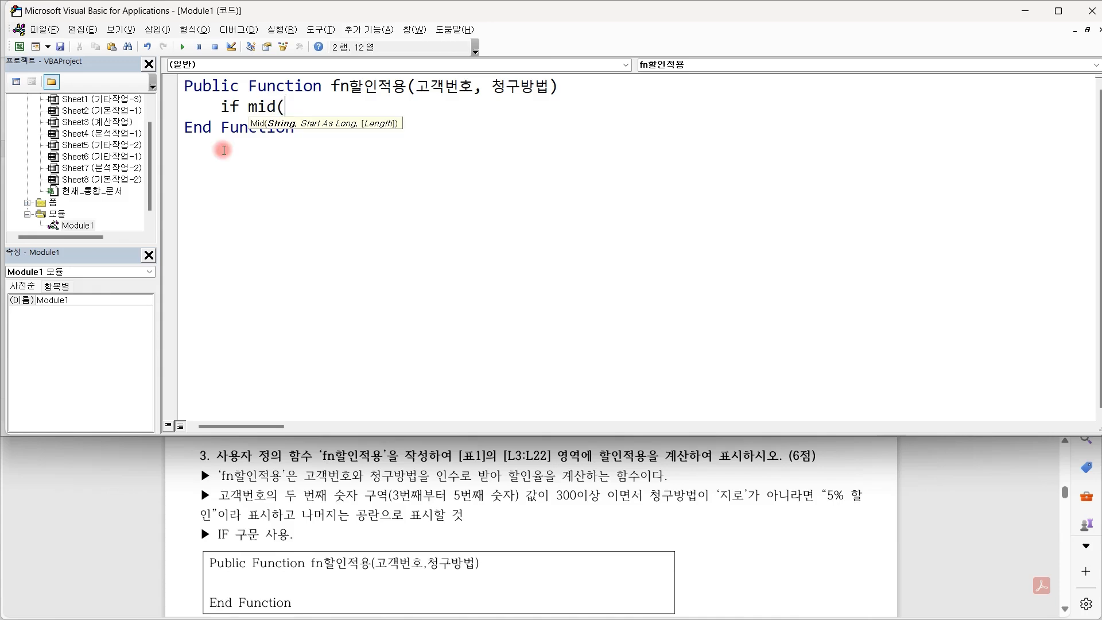
{"action": "type", "text": "고객번호,3,"}
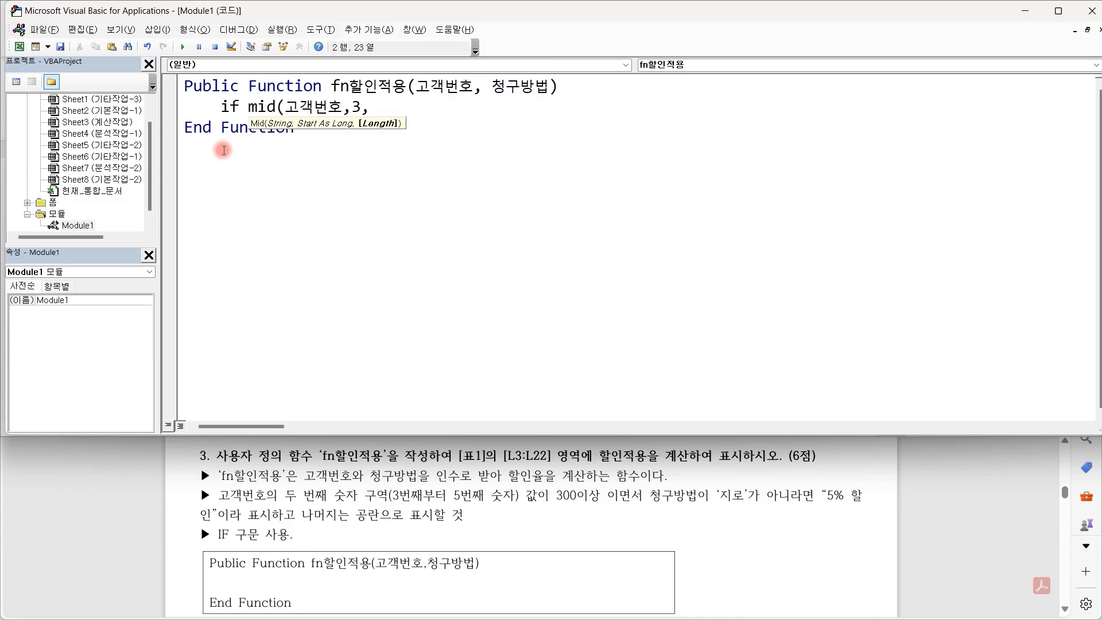
{"action": "type", "text": "3)"}
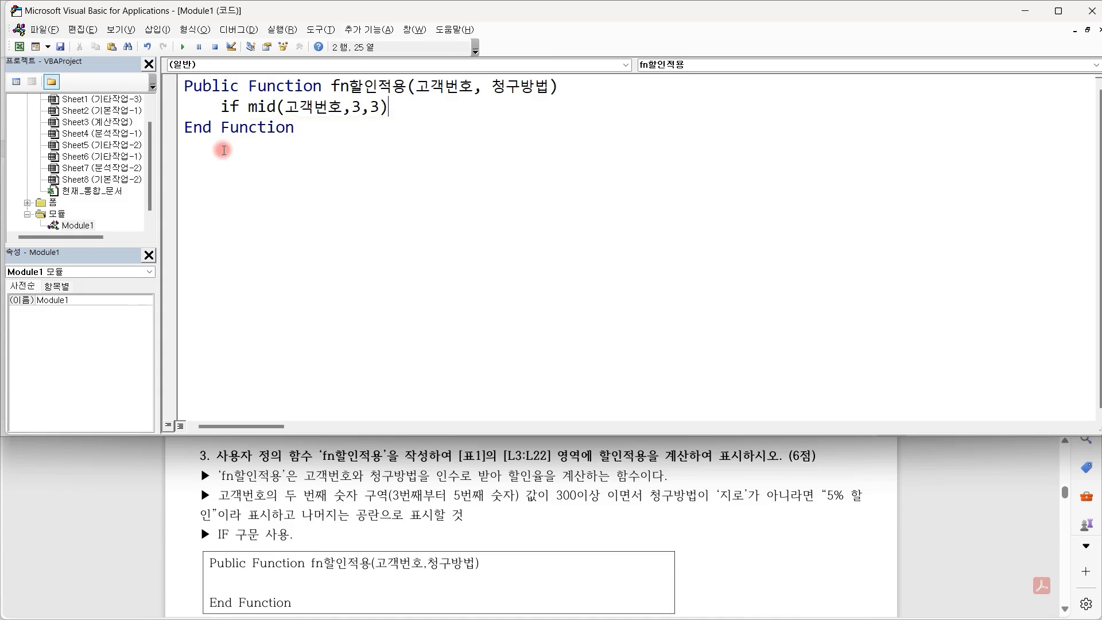
{"action": "type", "text": ">=300"}
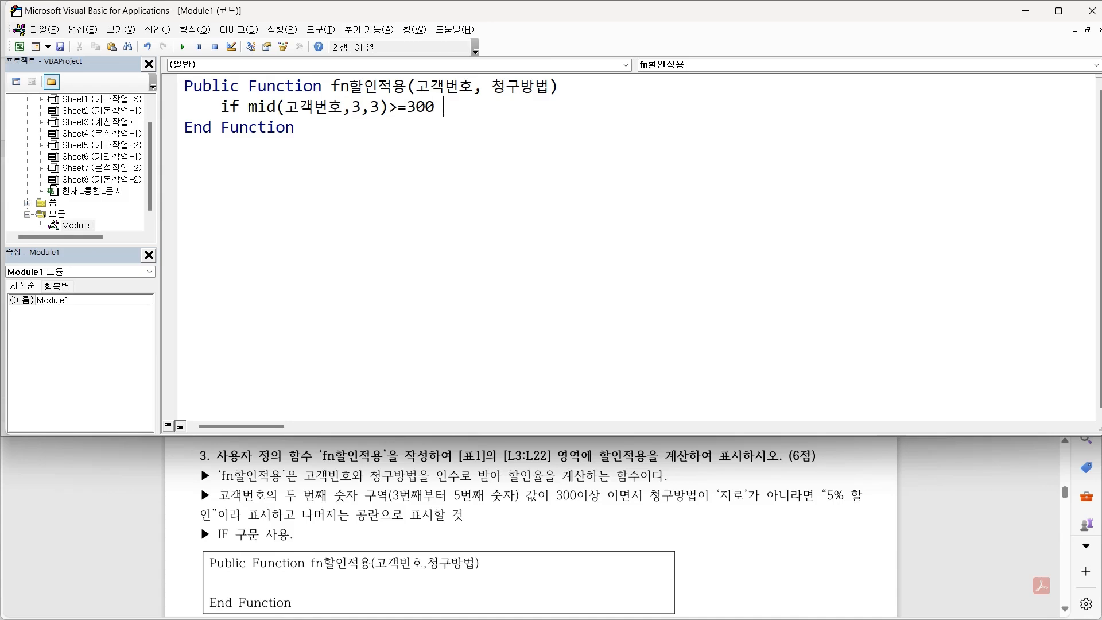
{"action": "type", "text": " an"}
{"action": "type", "text": "청구방"}
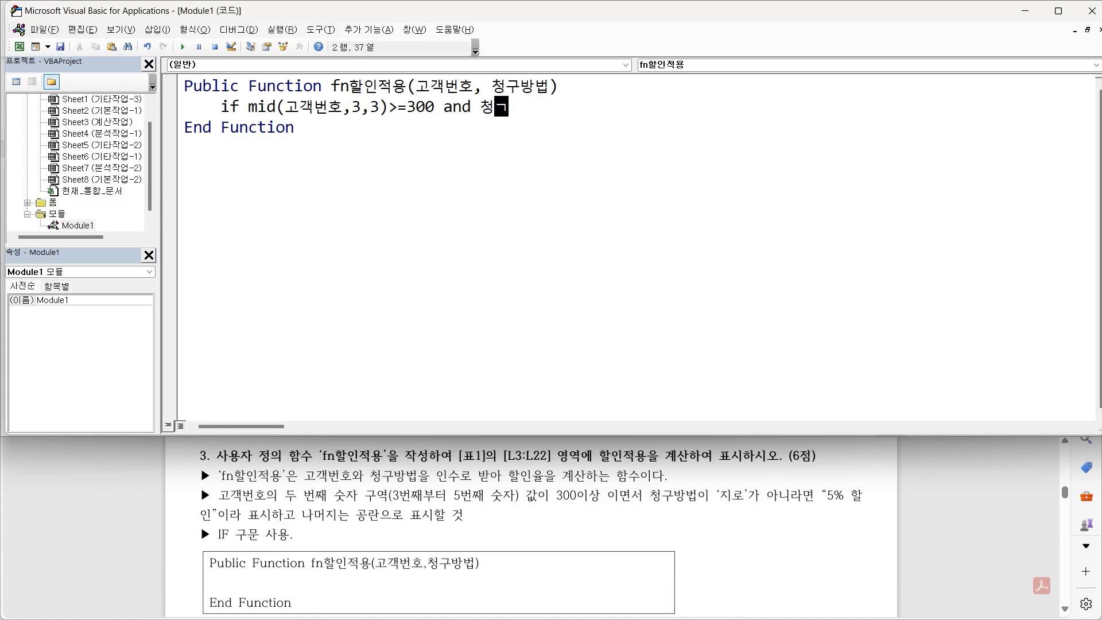
{"action": "type", "text": "법<>"}
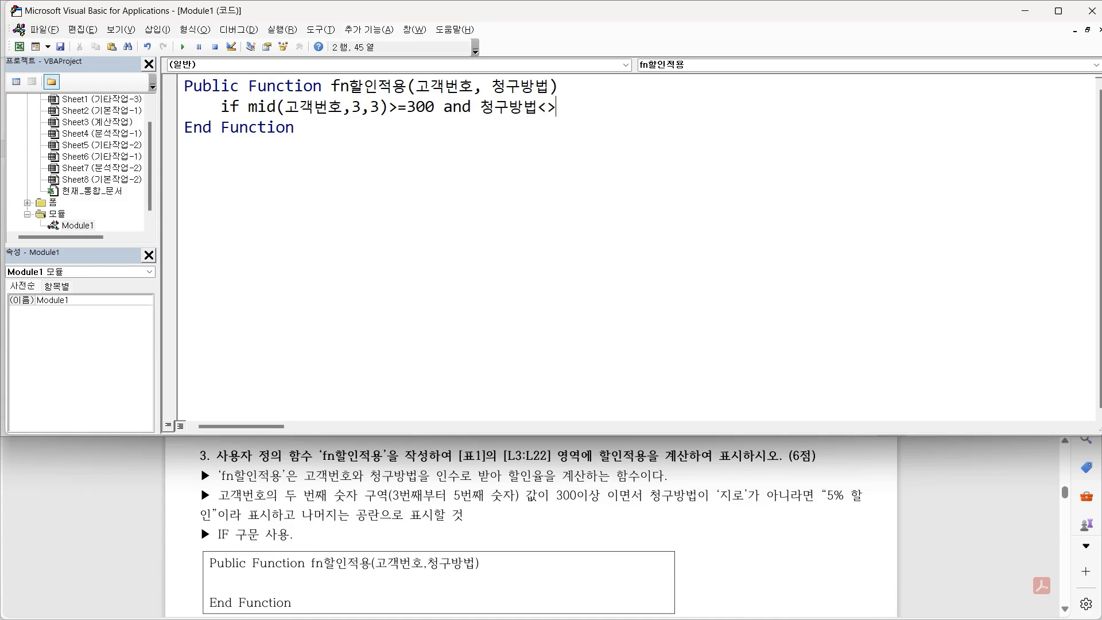
{"action": "type", "text": "\"지로\" then"}
{"action": "key", "text": "Return"}
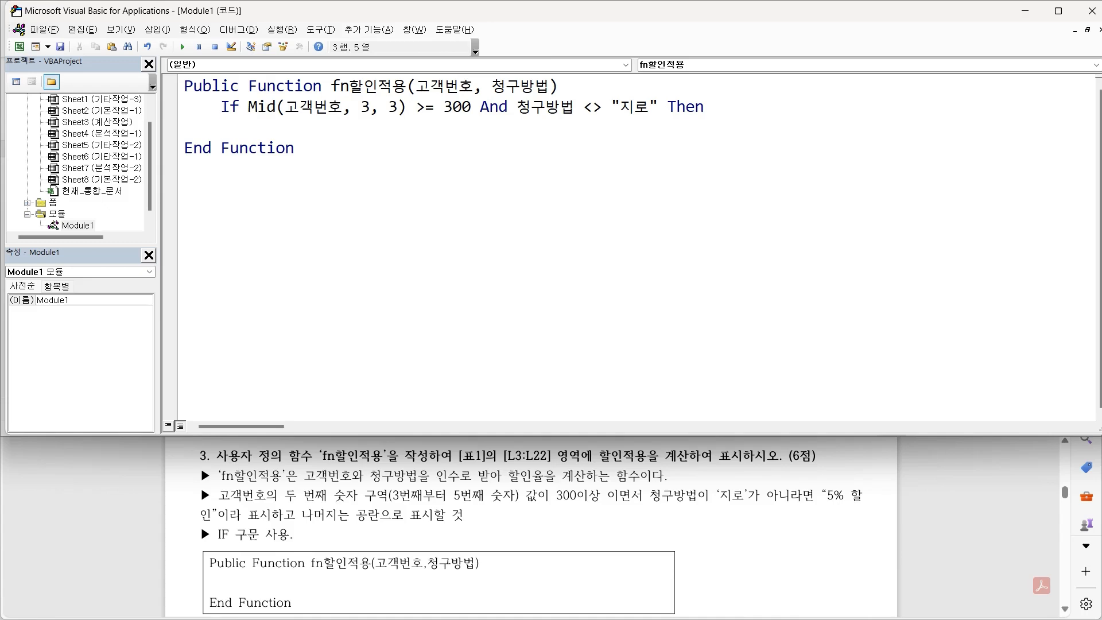
Step: Assign "5% 할인" to fn할인적용 as the result when the If condition is true
{"action": "key", "text": "Tab"}
{"action": "type", "text": "fn할인"}
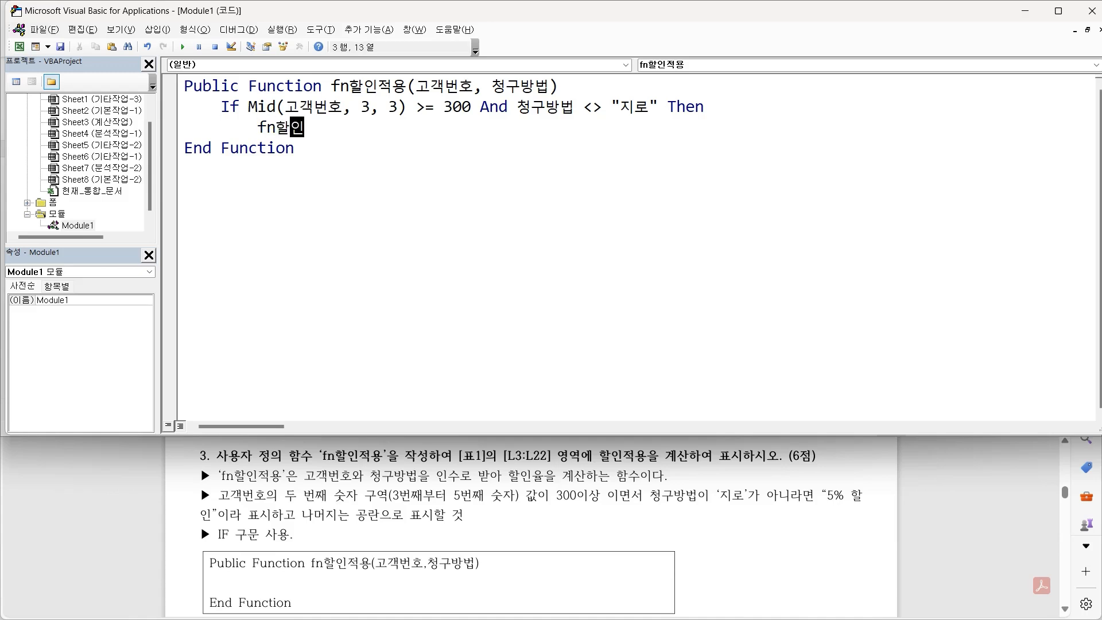
{"action": "type", "text": "적용 = "}
{"action": "type", "text": "\"5"}
{"action": "type", "text": "% "}
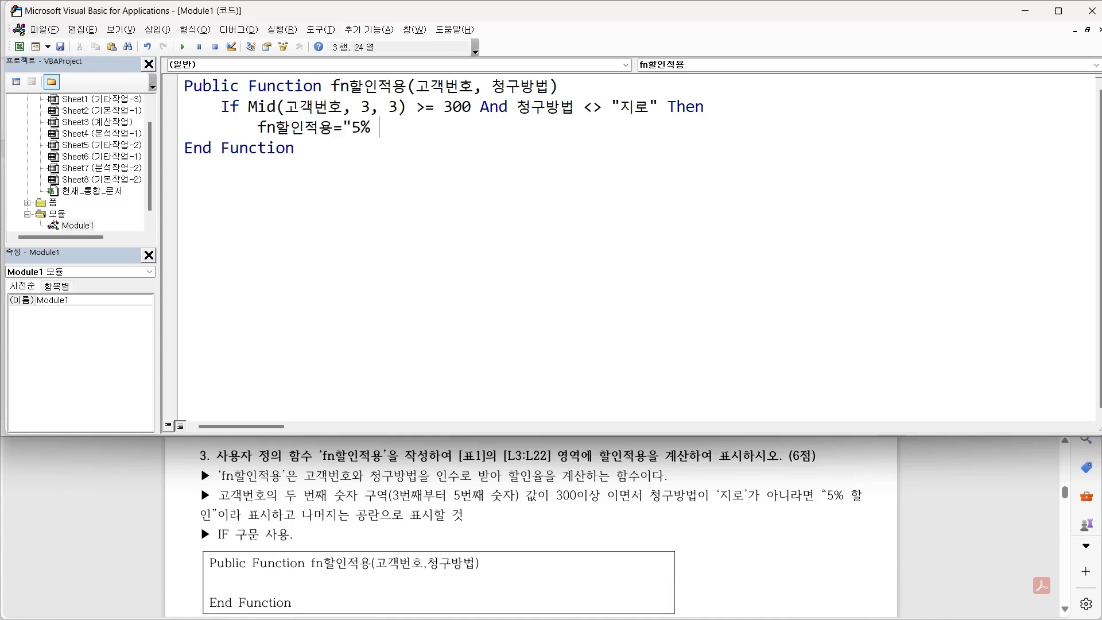
{"action": "type", "text": "할인\""}
{"action": "key", "text": "Return"}
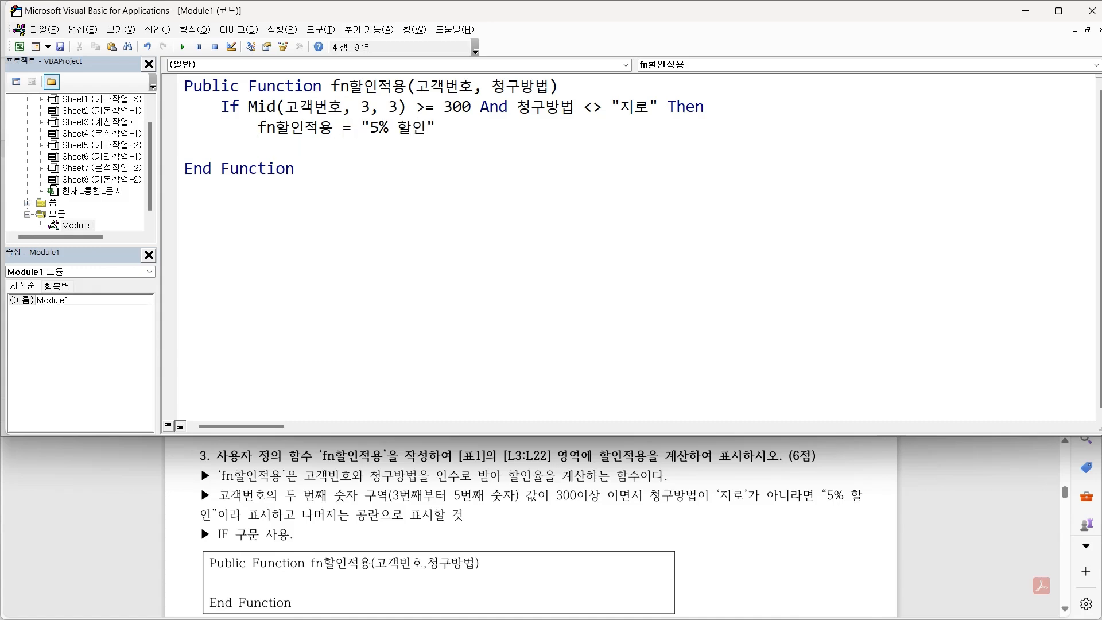
Step: Add an Else branch that assigns an empty string "" to fn할인적용
{"action": "key", "text": "BackSpace"}
{"action": "type", "text": "else"}
{"action": "key", "text": "Return"}
{"action": "key", "text": "Tab"}
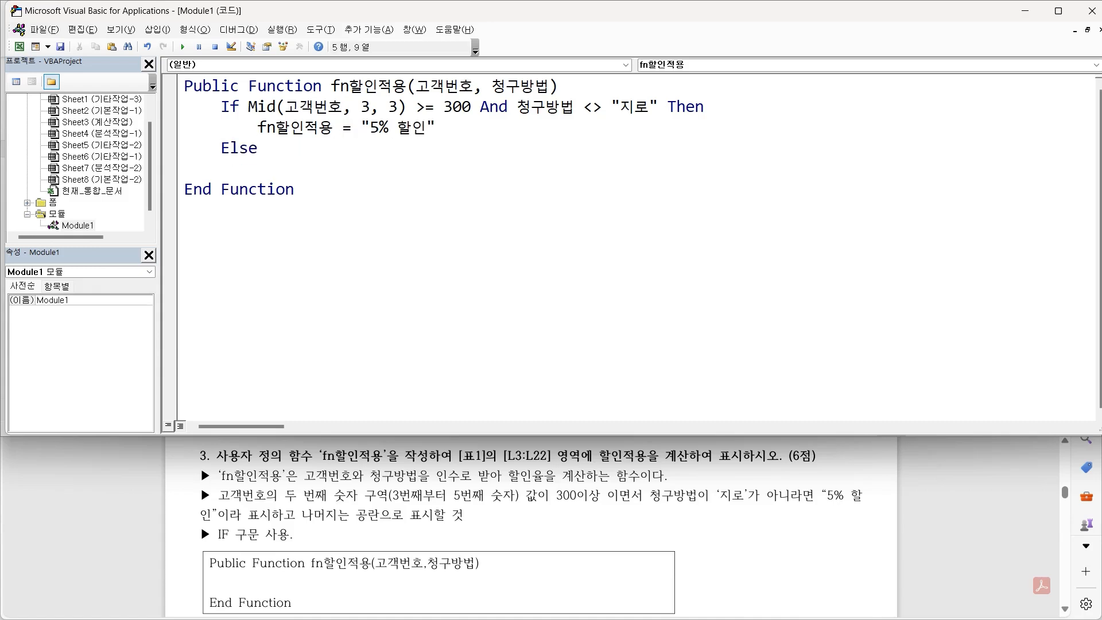
{"action": "type", "text": "fngk"}
{"action": "key", "text": "BackSpace"}
{"action": "key", "text": "BackSpace"}
{"action": "key", "text": "Hangul"}
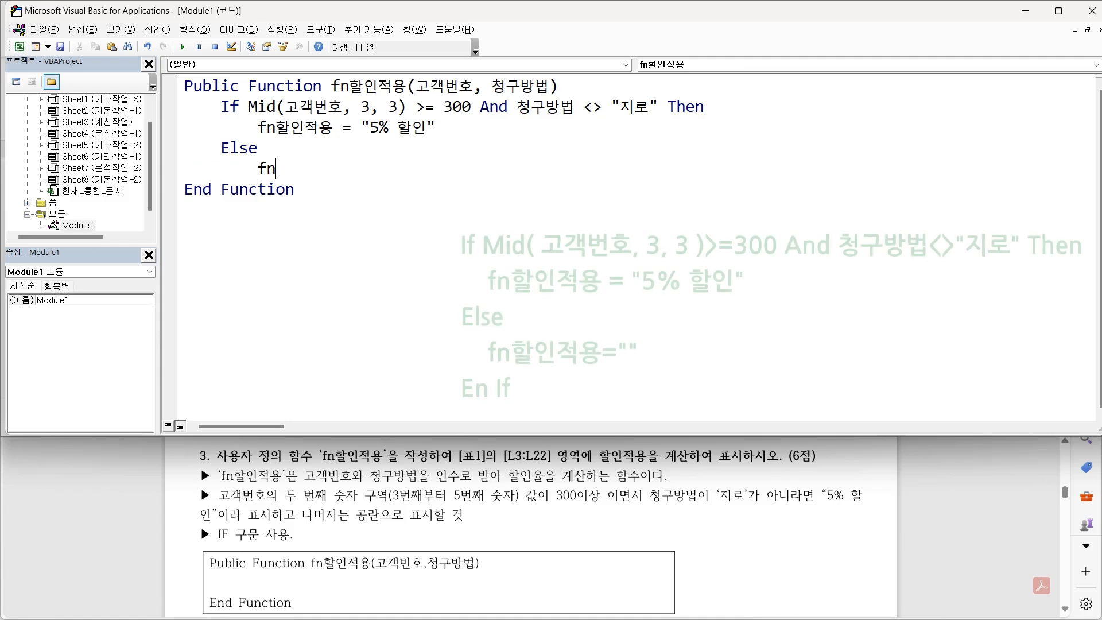
{"action": "type", "text": "할이ㄴ적용="}
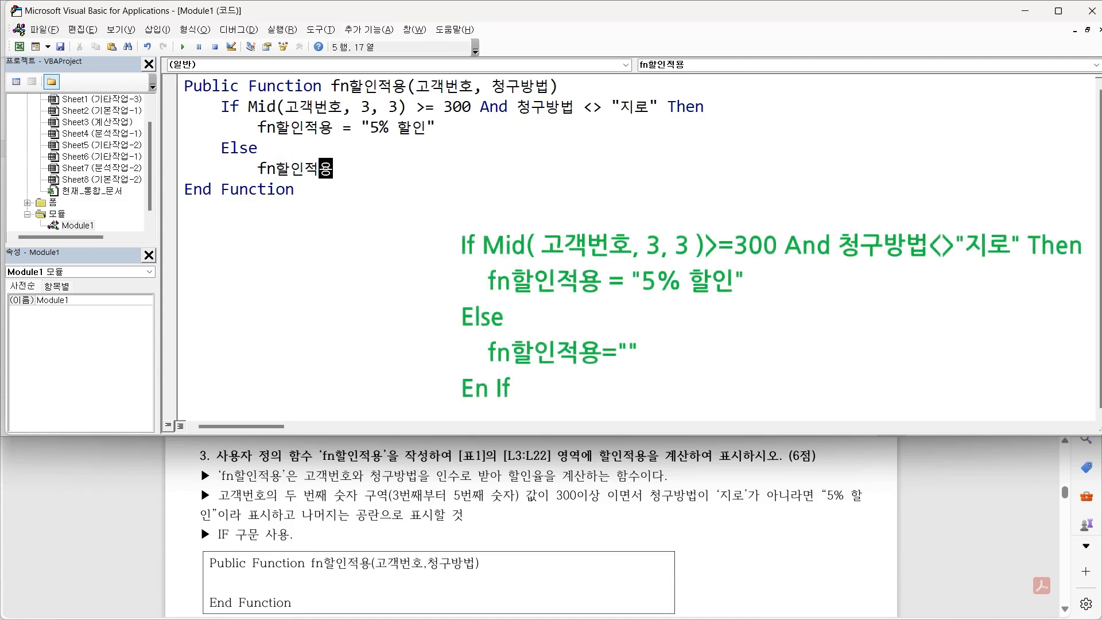
{"action": "type", "text": "\"\""}
{"action": "key", "text": "Return"}
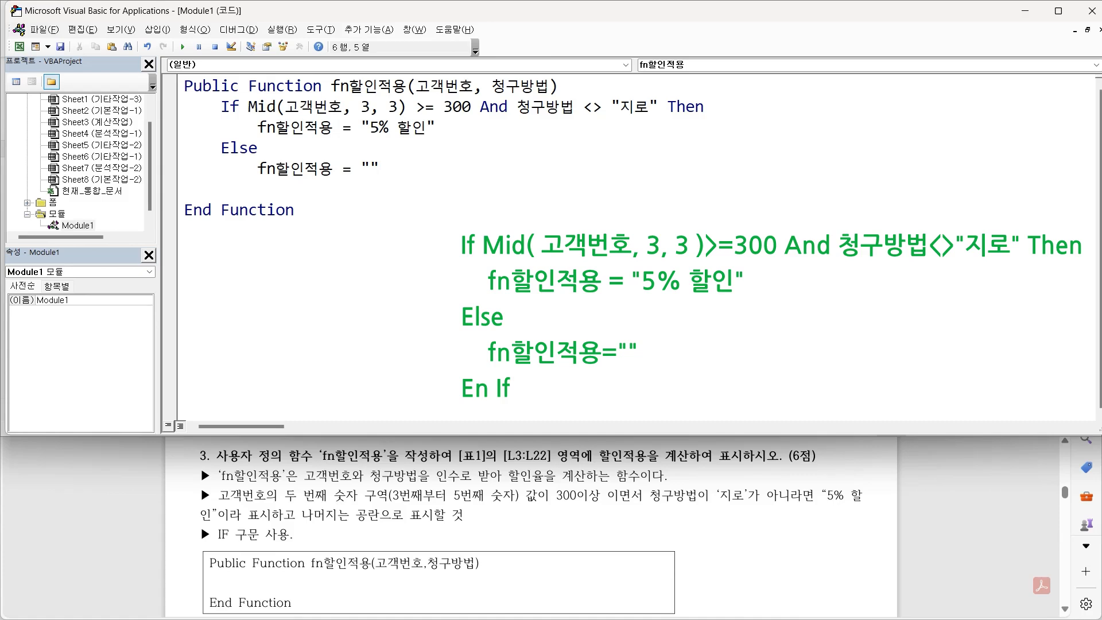
Step: Close the If block with End If and return from the Visual Basic editor to the Excel worksheet
{"action": "type", "text": "end if"}
{"action": "key", "text": "Down"}
{"action": "left_click", "coordinate": [58, 29]}
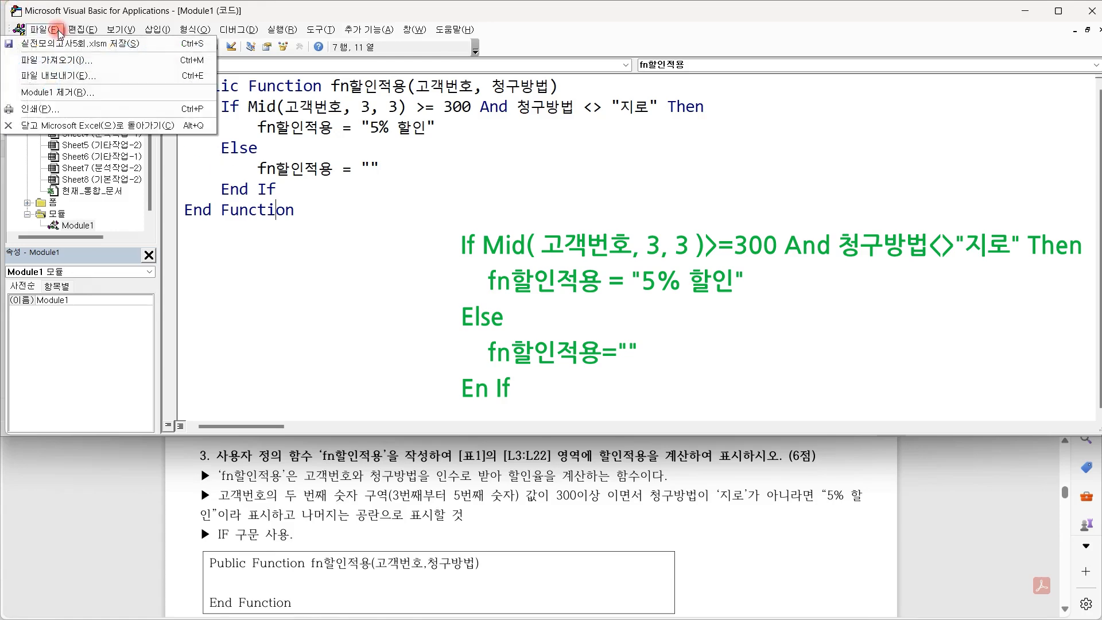
{"action": "left_click", "coordinate": [68, 124]}
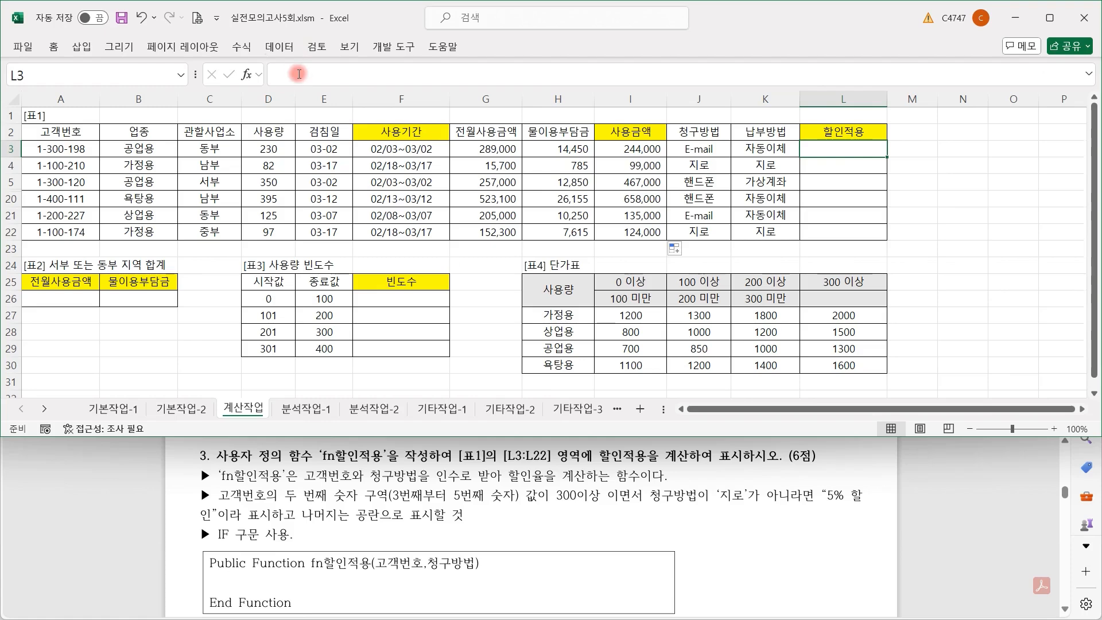
Step: Insert the user-defined function fn할인적용 in L3 with A3 as 고객번호 and J3 as 청구방법, and fill it down through L22
{"action": "left_click", "coordinate": [248, 74]}
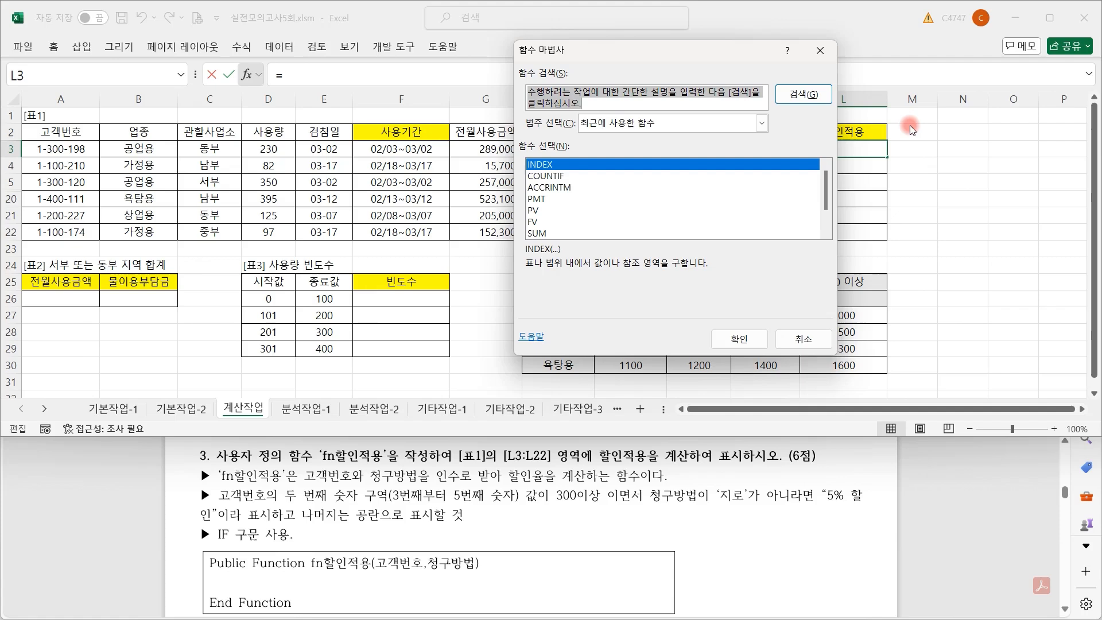
{"action": "left_click", "coordinate": [762, 122]}
{"action": "left_click", "coordinate": [609, 264]}
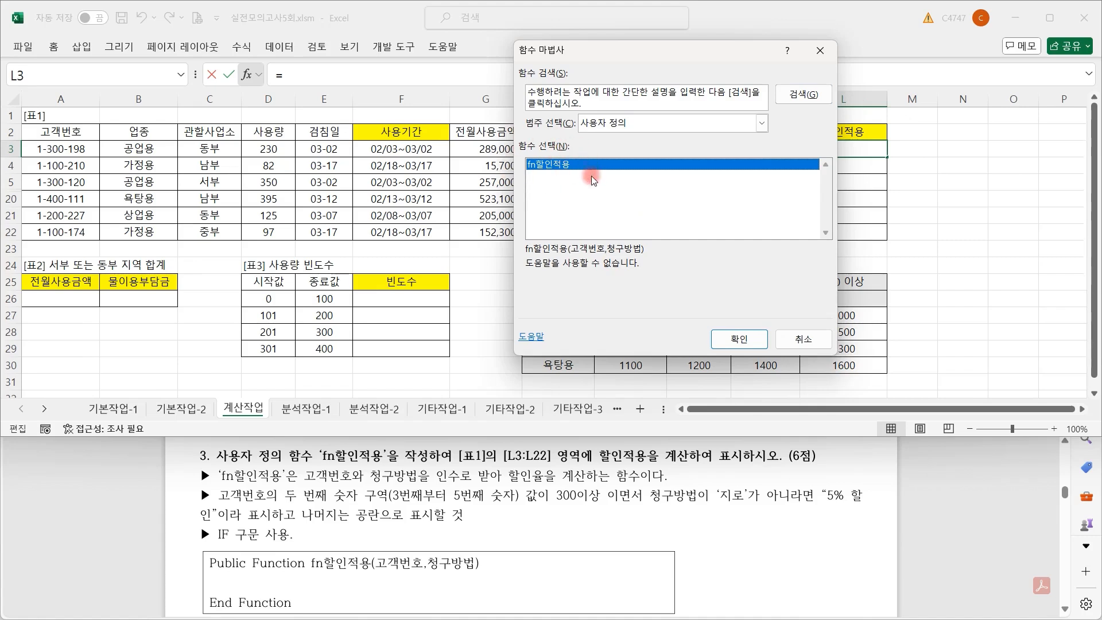
{"action": "left_click", "coordinate": [739, 338]}
{"action": "left_click_drag", "start_coordinate": [655, 91], "coordinate": [635, 179]}
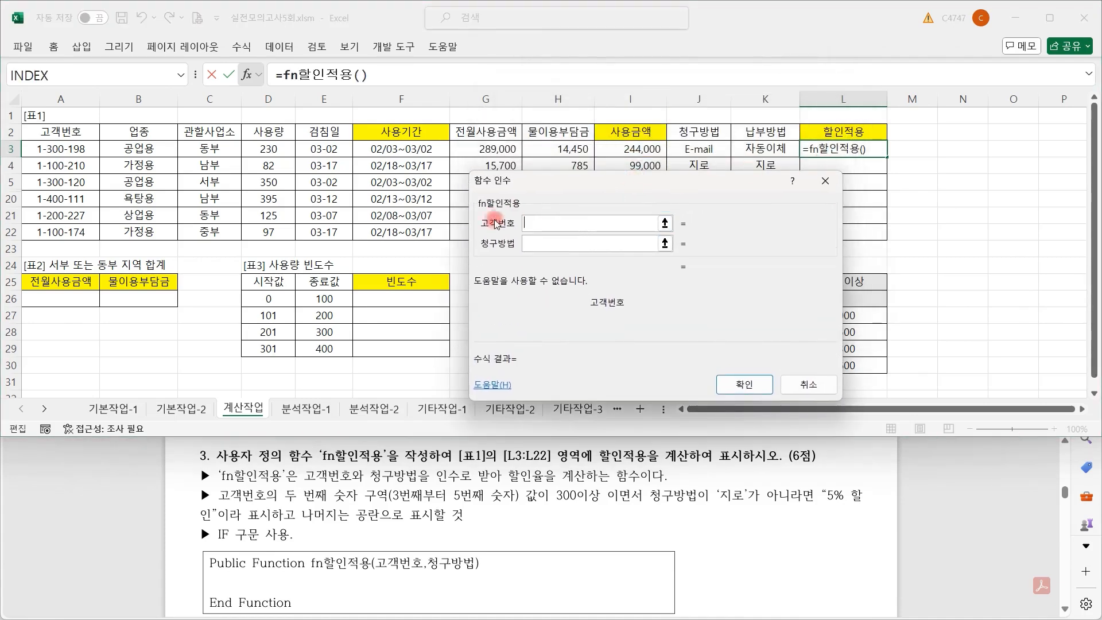
{"action": "left_click", "coordinate": [38, 149]}
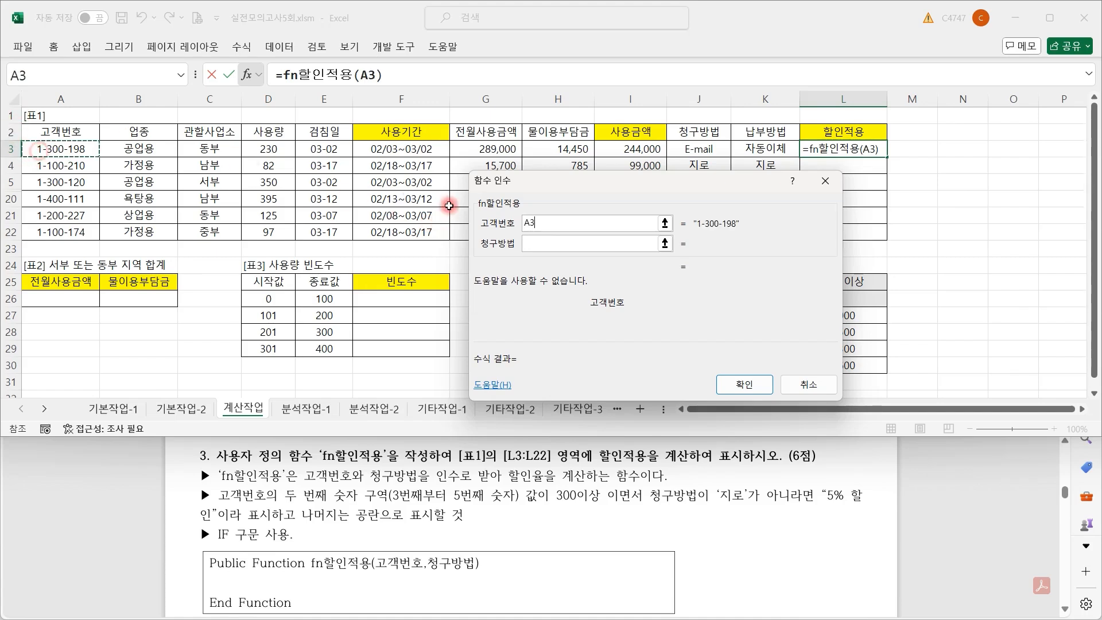
{"action": "left_click", "coordinate": [549, 244]}
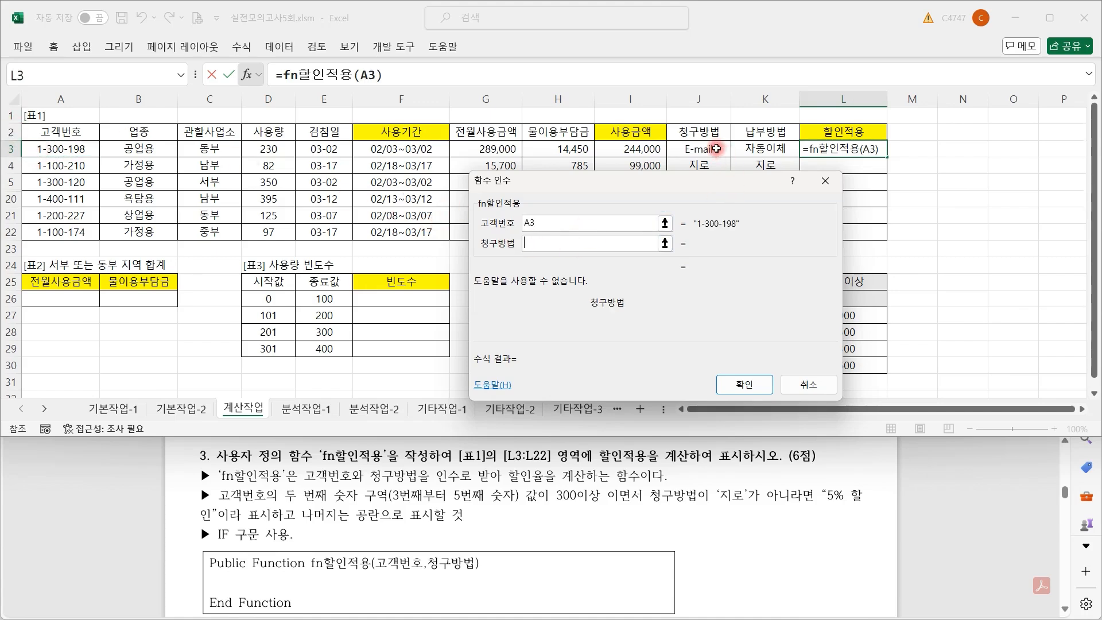
{"action": "left_click", "coordinate": [716, 149]}
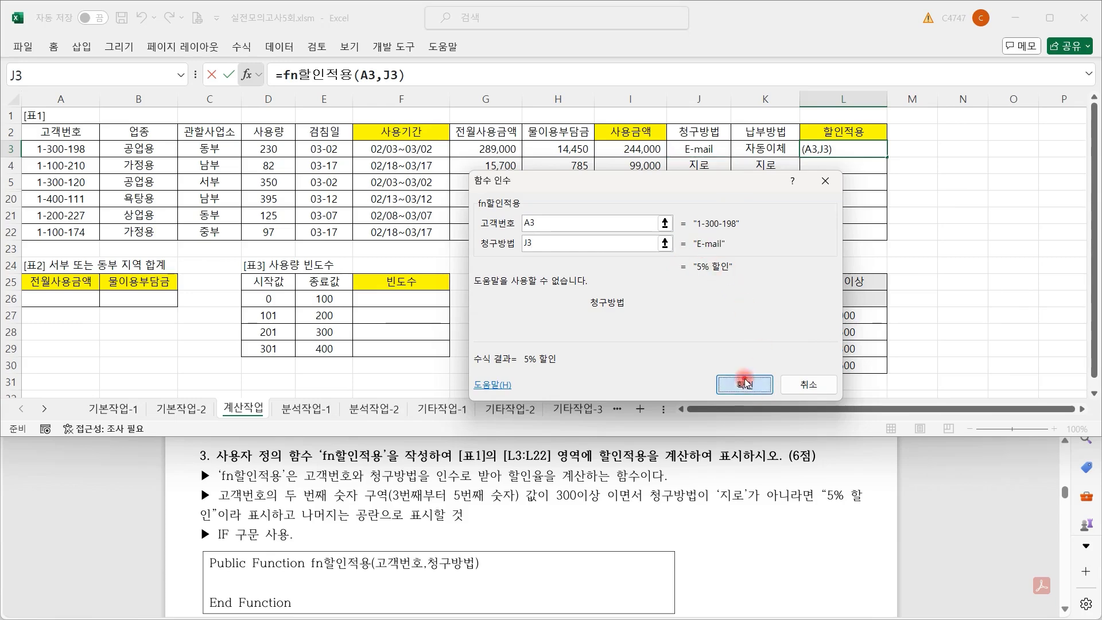
{"action": "left_click", "coordinate": [745, 382]}
{"action": "left_click_drag", "start_coordinate": [887, 156], "coordinate": [882, 237]}
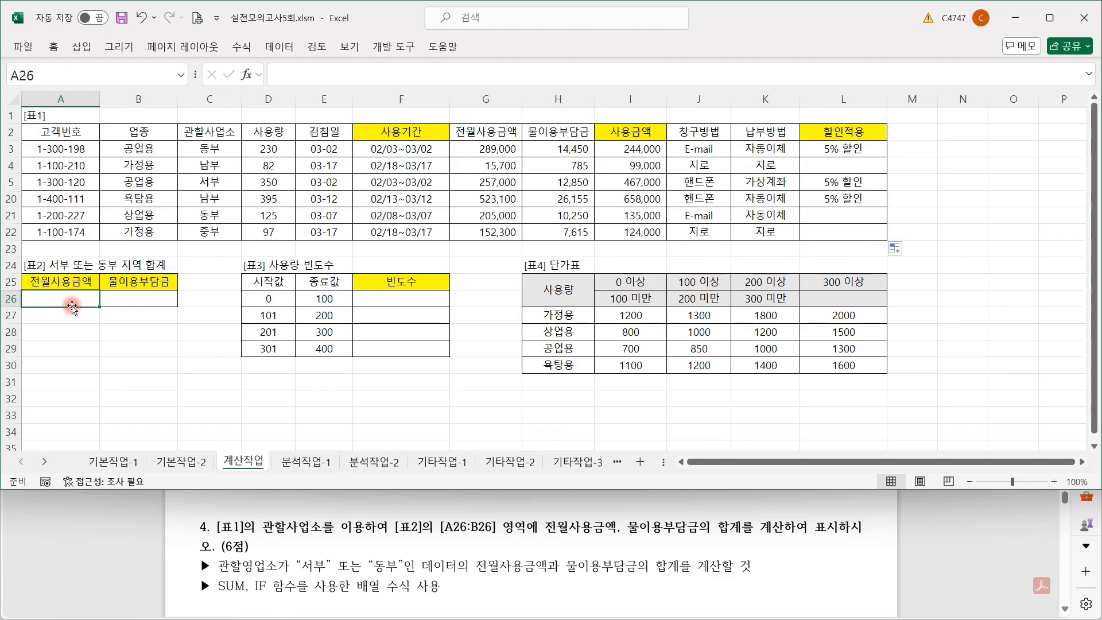
Step: Start a SUM formula with a nested IF in A26, laying out its condition as two empty parenthesis pairs joined by +
{"action": "type", "text": "=sum"}
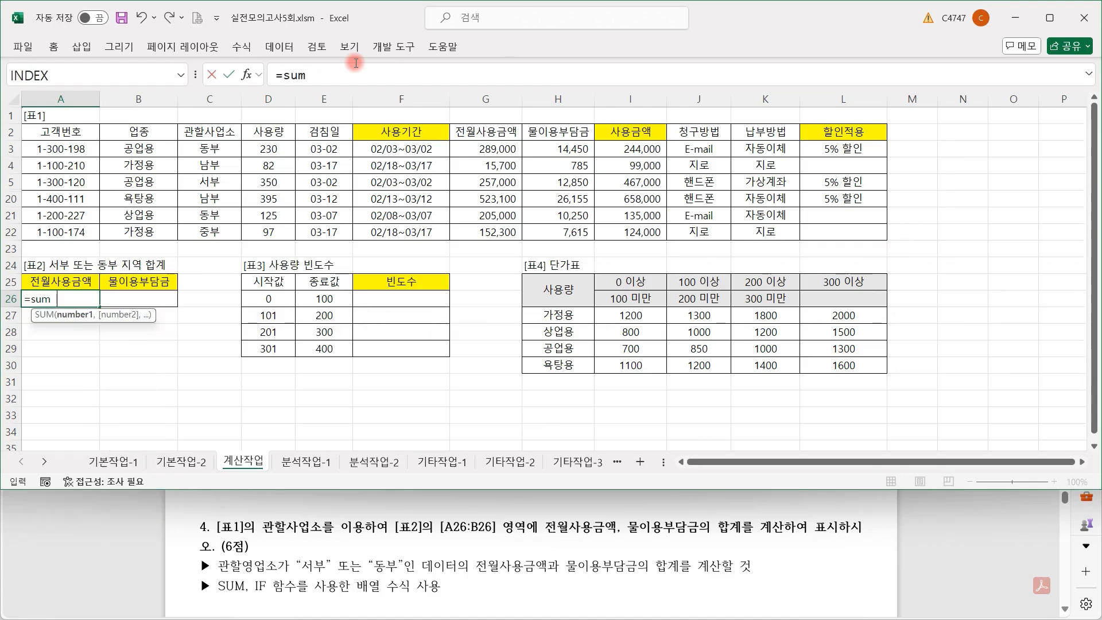
{"action": "key", "text": "Tab"}
{"action": "type", "text": "if"}
{"action": "key", "text": "Tab"}
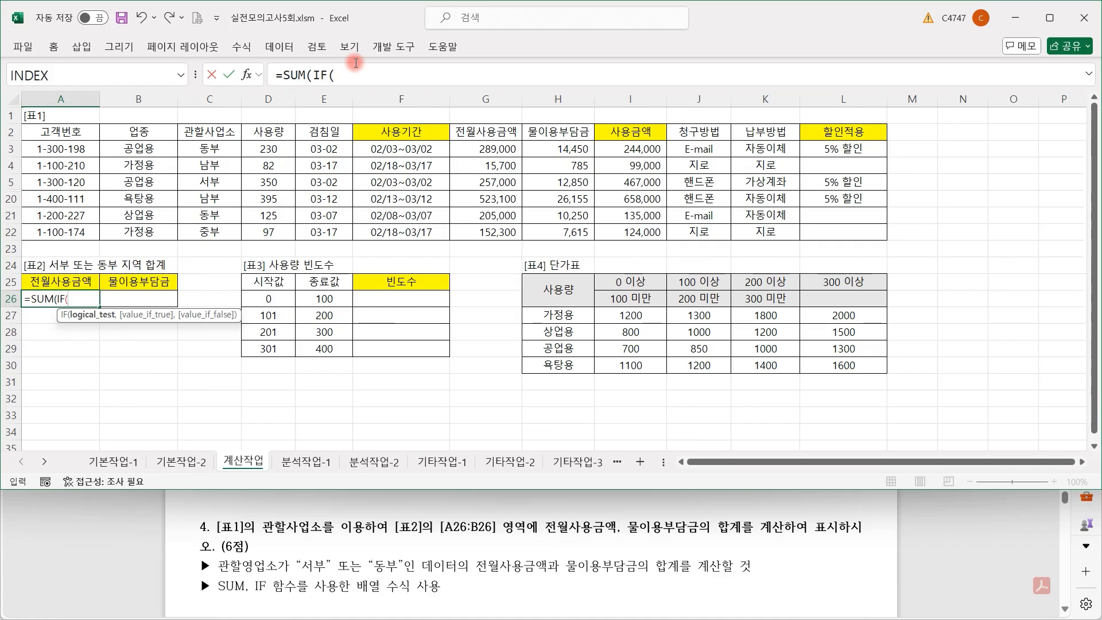
{"action": "type", "text": "()+()"}
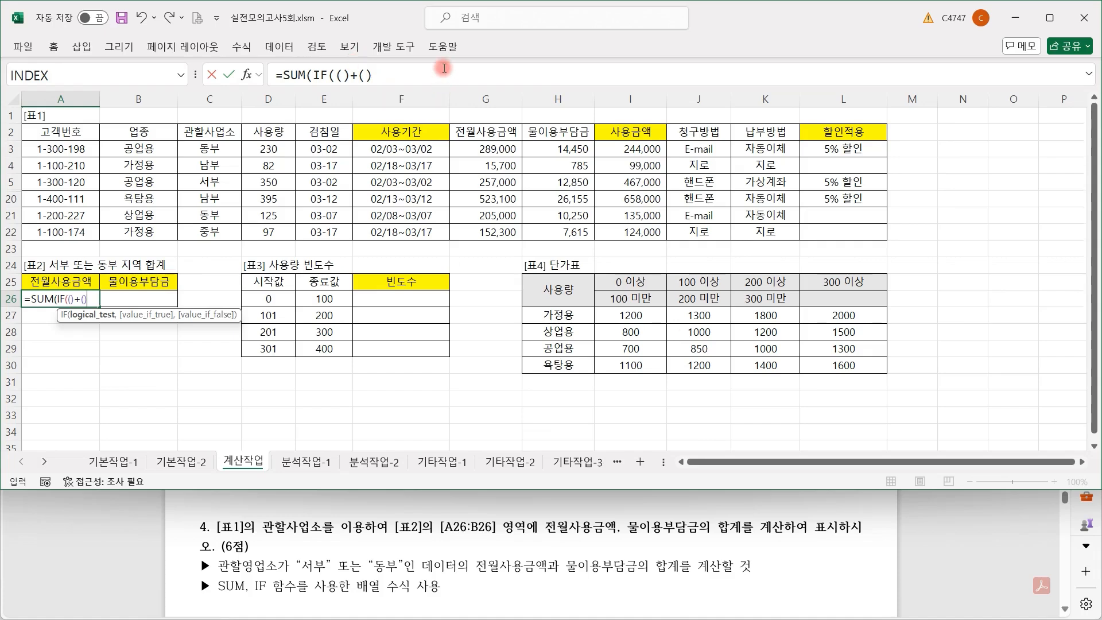
{"action": "type", "text": ","}
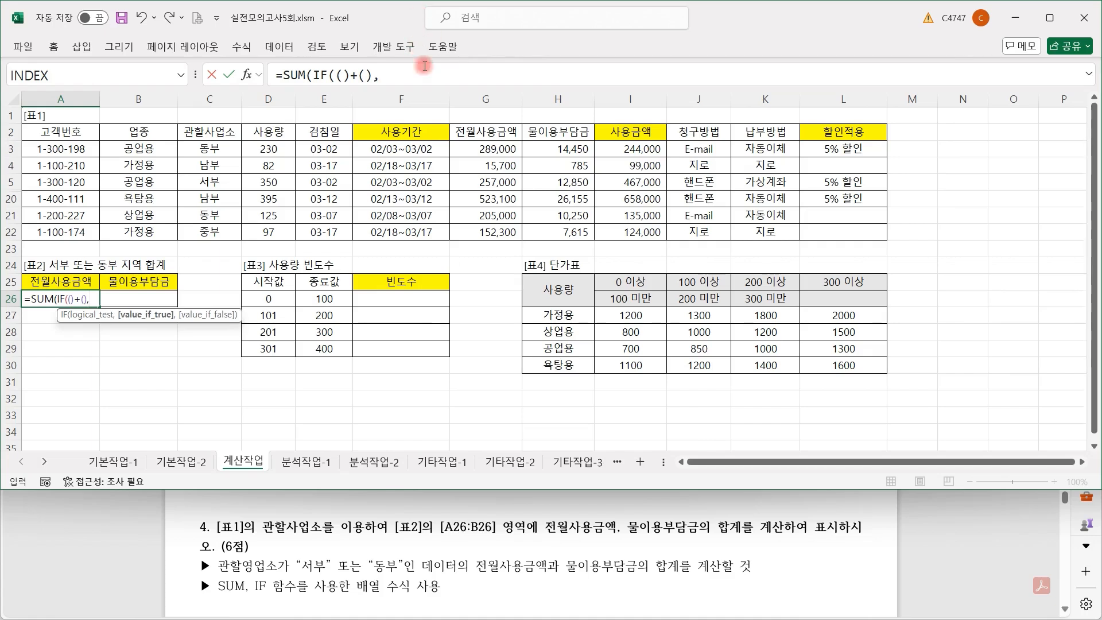
Step: Use the 전월사용금액 range G3:G22 as the IF's true value and close both the IF and SUM functions
{"action": "left_click", "coordinate": [433, 73]}
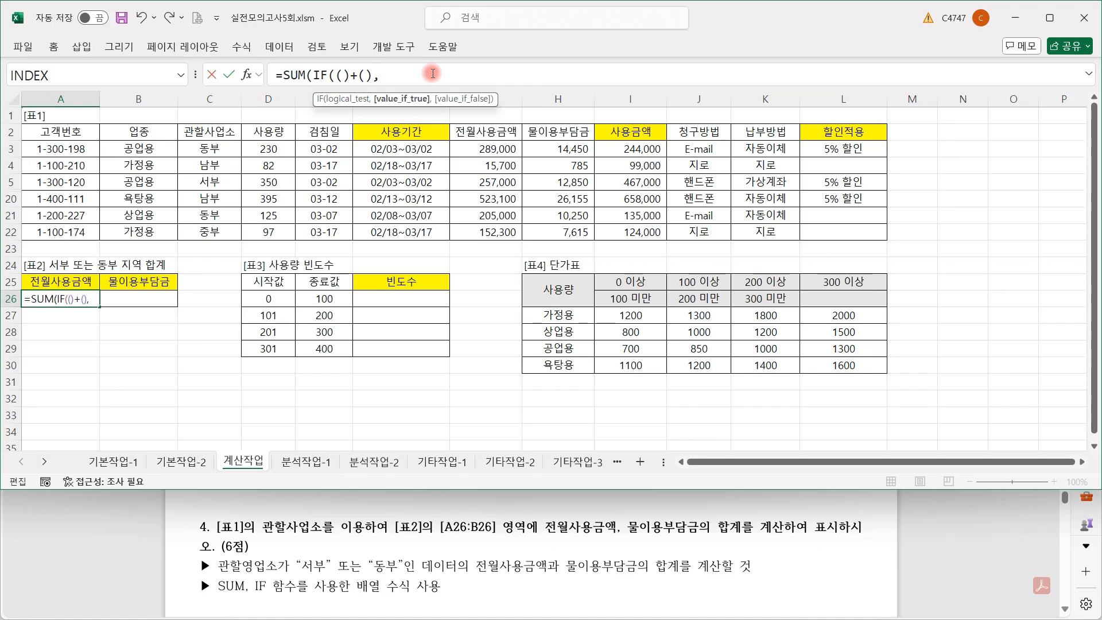
{"action": "left_click_drag", "start_coordinate": [494, 153], "coordinate": [500, 232]}
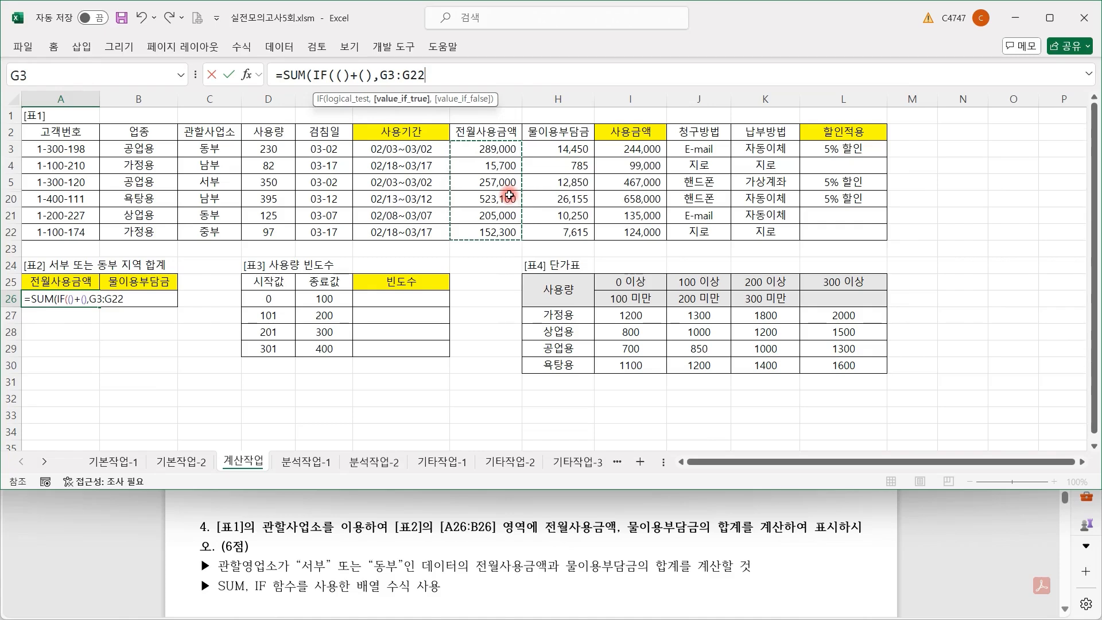
{"action": "left_click", "coordinate": [452, 69]}
{"action": "type", "text": ")"}
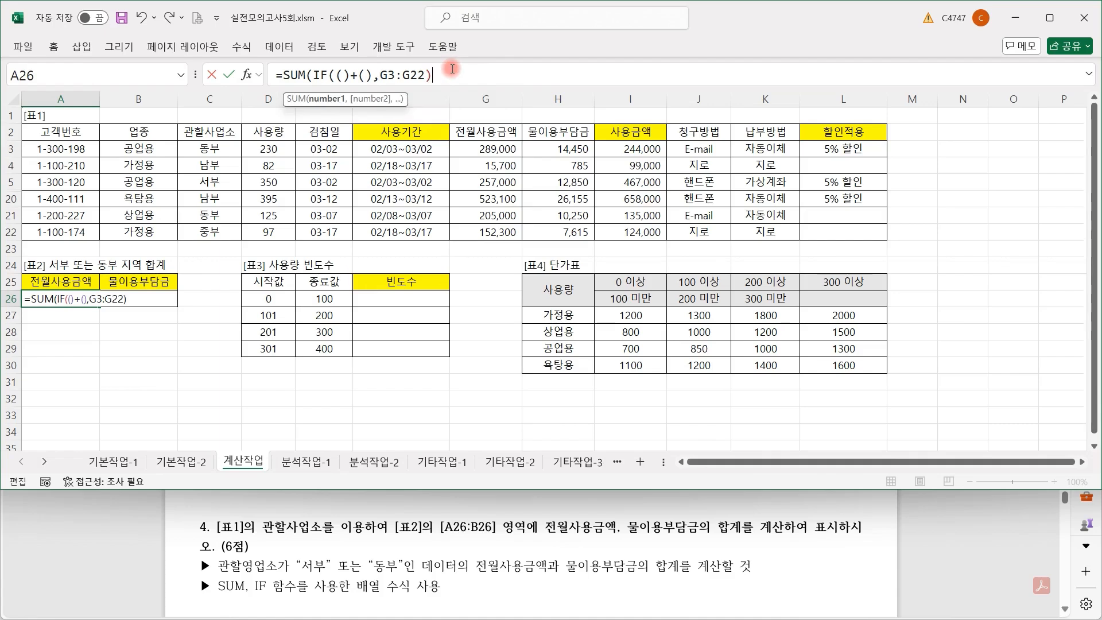
{"action": "type", "text": ")"}
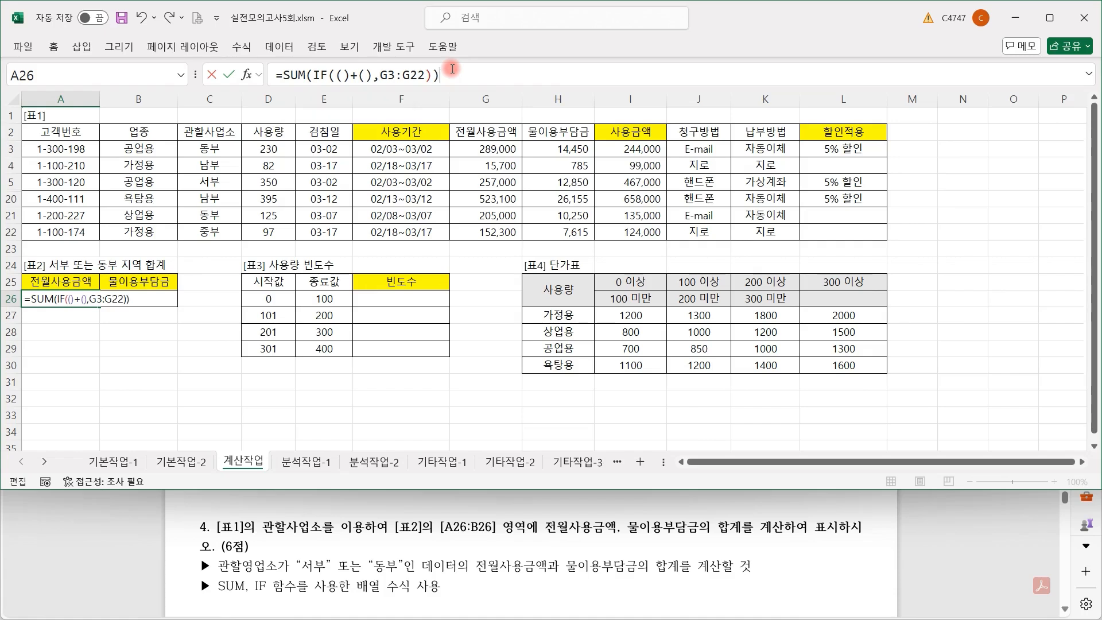
{"action": "key", "text": "Return"}
{"action": "key", "text": "Return"}
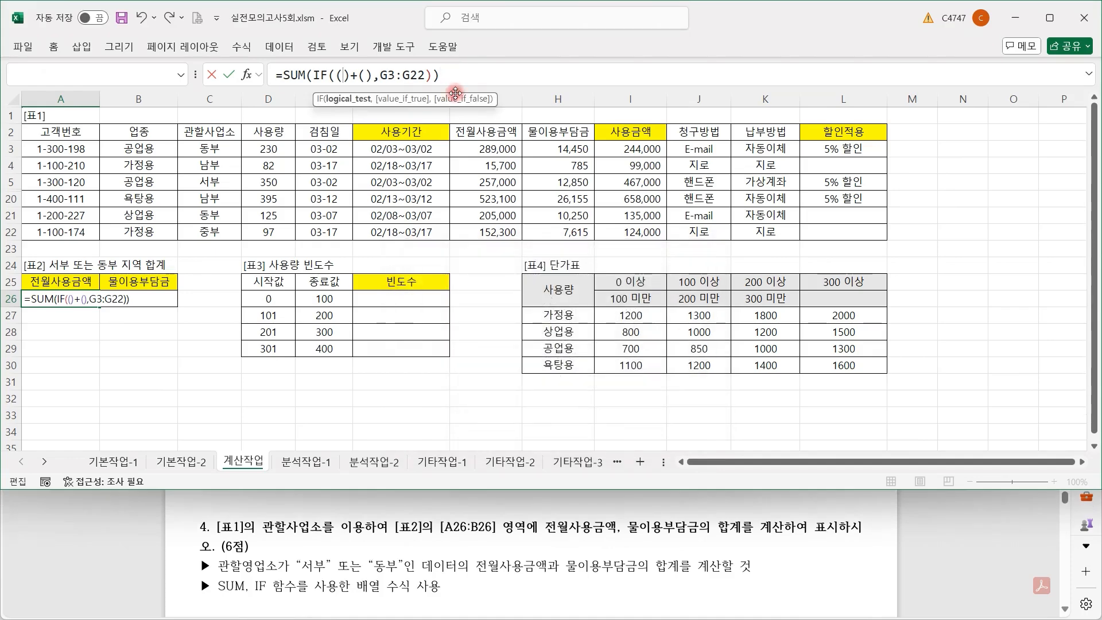
Step: Fill the first condition pair of the A26 formula with C3:C22="서부"
{"action": "left_click_drag", "start_coordinate": [221, 152], "coordinate": [217, 233]}
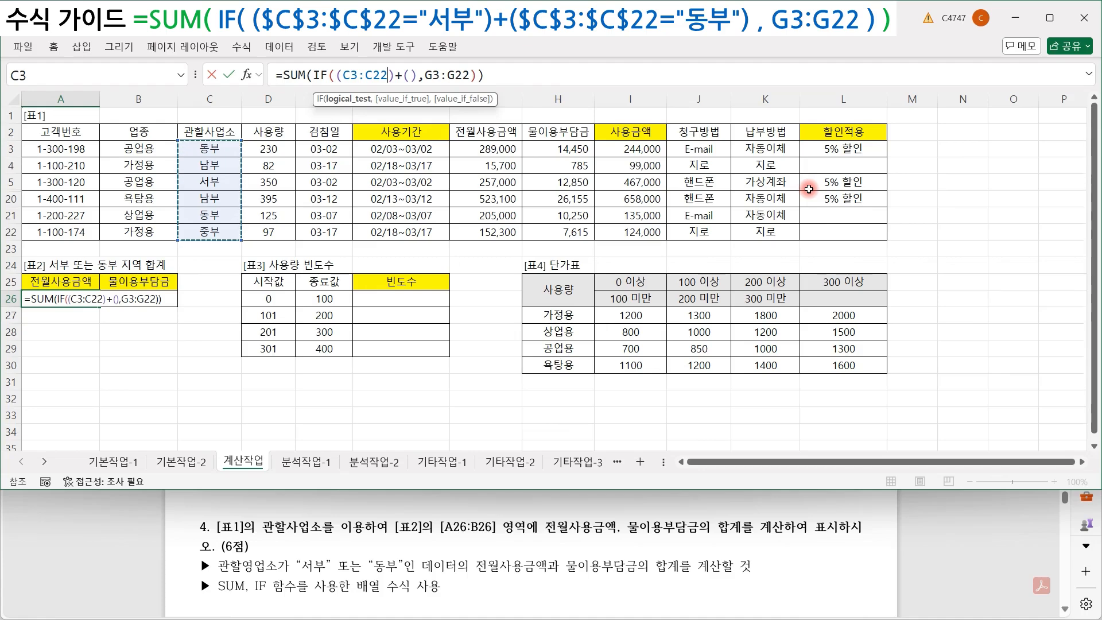
{"action": "type", "text": "="}
{"action": "type", "text": "서부\""}
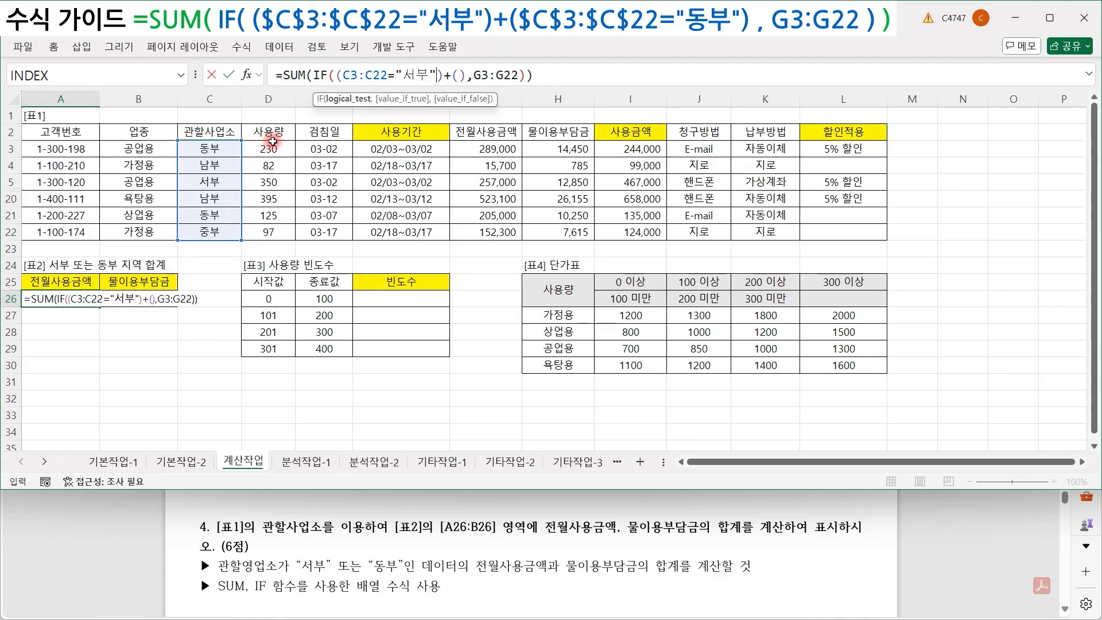
Step: Make the C3:C22 reference in the "서부" condition absolute as $C$3:$C$22
{"action": "key", "text": "F2"}
{"action": "key", "text": "Left"}
{"action": "key", "text": "Left"}
{"action": "key", "text": "Left"}
{"action": "key", "text": "Left"}
{"action": "key", "text": "Left"}
{"action": "key", "text": "shift+Left"}
{"action": "key", "text": "shift+Left"}
{"action": "key", "text": "shift+Left"}
{"action": "key", "text": "shift+Left"}
{"action": "key", "text": "shift+Left"}
{"action": "key", "text": "shift+Left"}
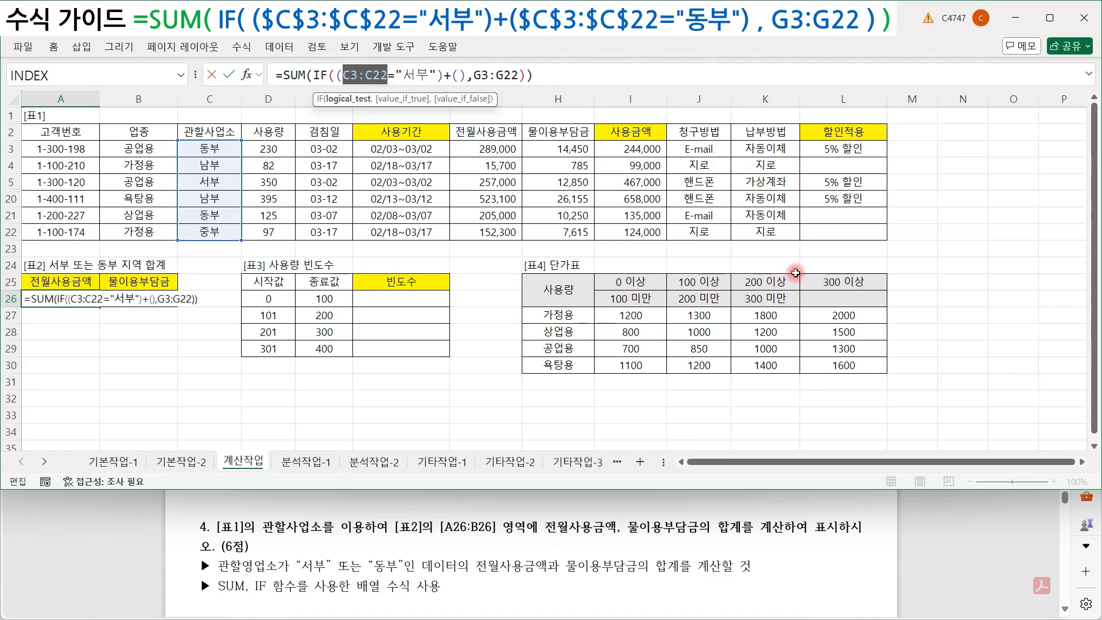
{"action": "key", "text": "F4"}
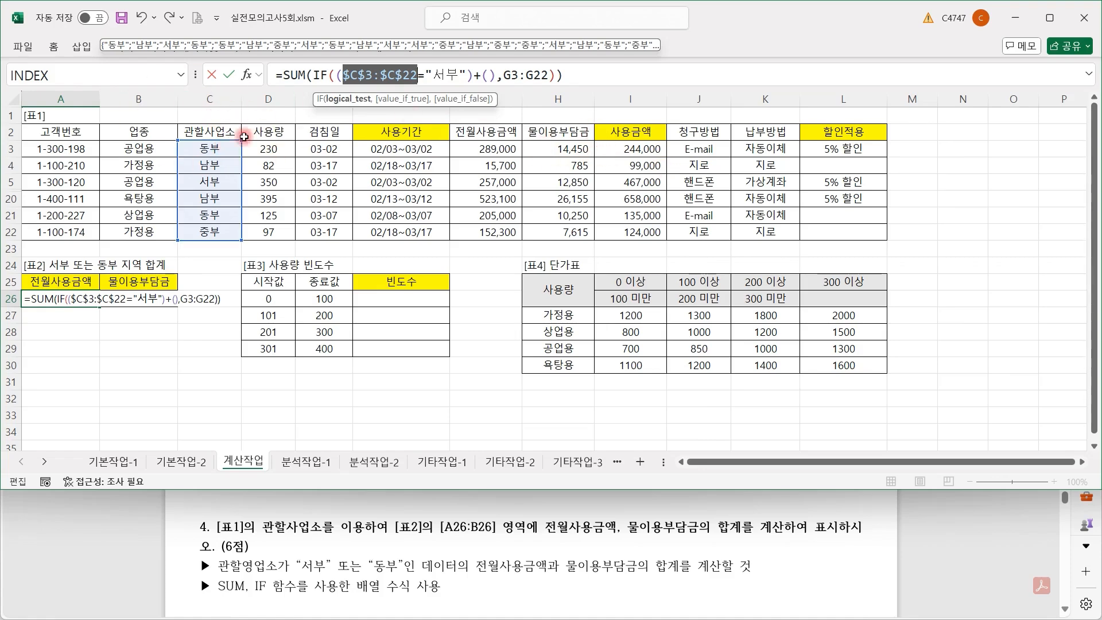
Step: Fill the second condition pair with $C$3:$C$22="동부" and commit the A26 formula as an array formula
{"action": "left_click", "coordinate": [485, 77]}
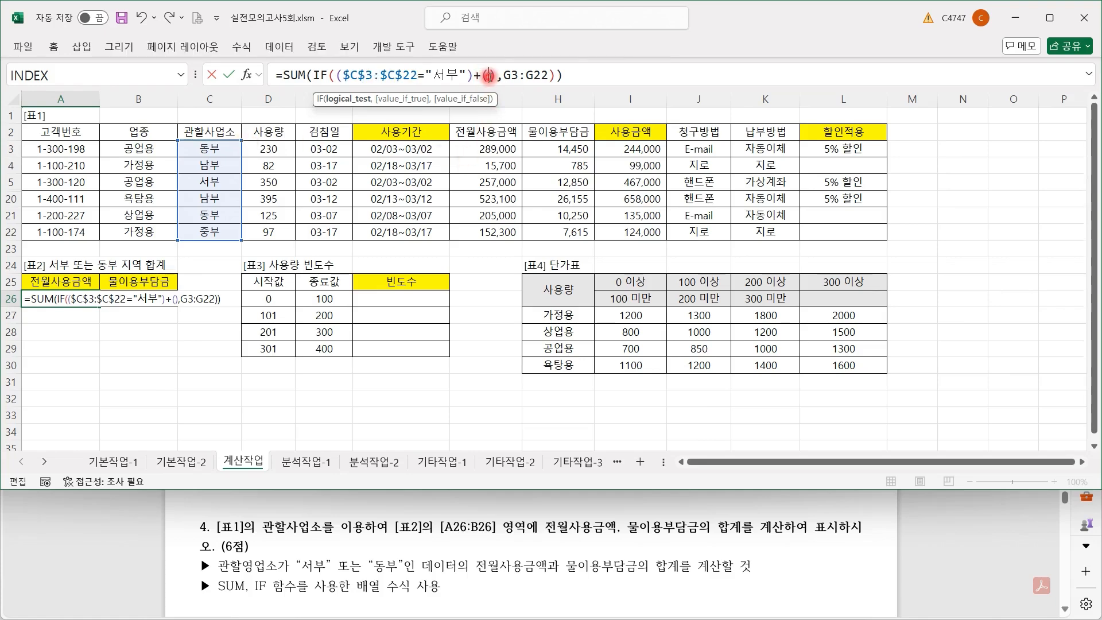
{"action": "left_click_drag", "start_coordinate": [209, 148], "coordinate": [212, 232]}
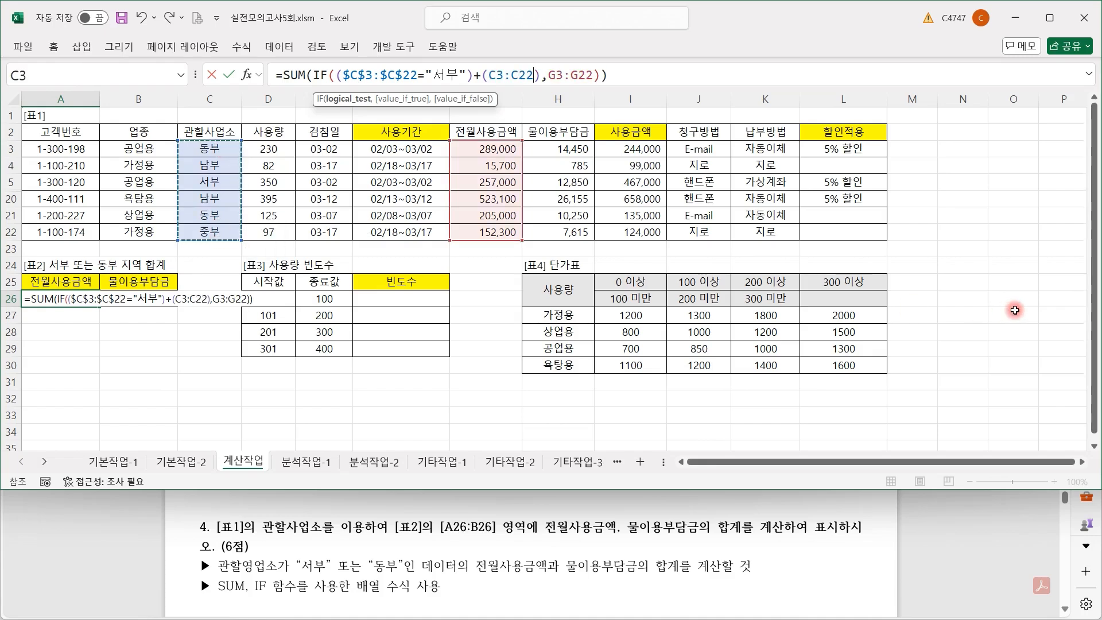
{"action": "key", "text": "F4"}
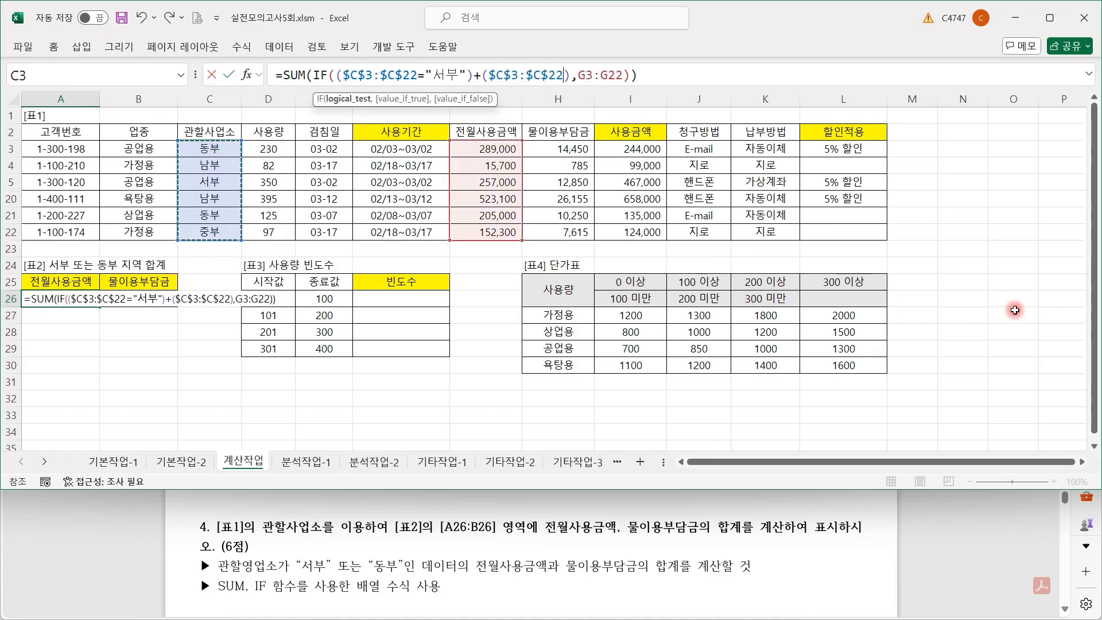
{"action": "type", "text": "=\"eh"}
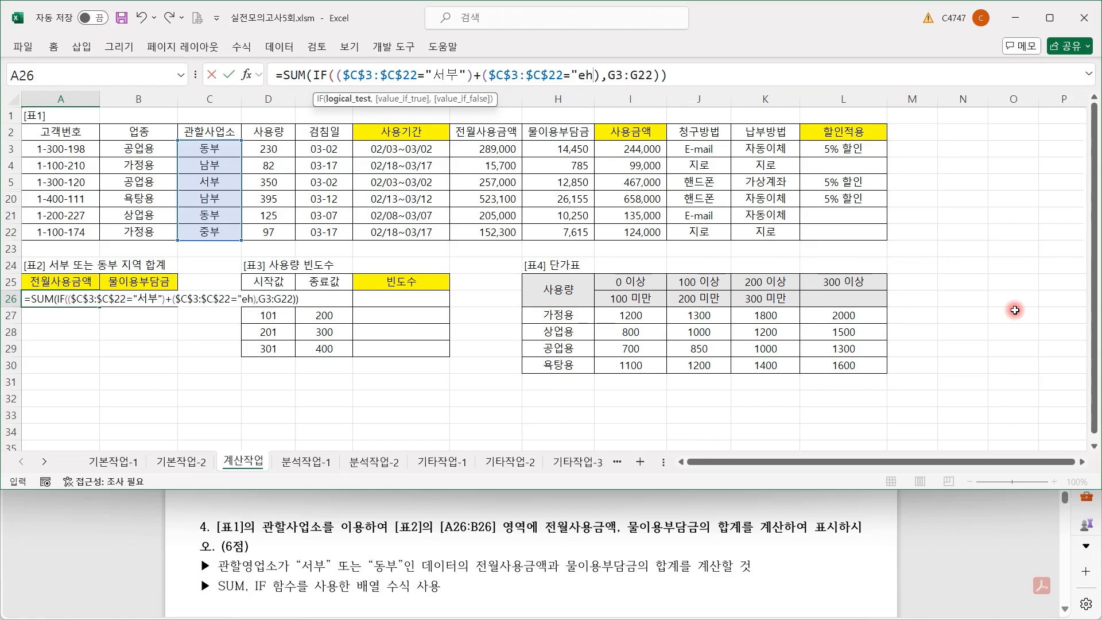
{"action": "type", "text": "ㄷ"}
{"action": "type", "text": "부\""}
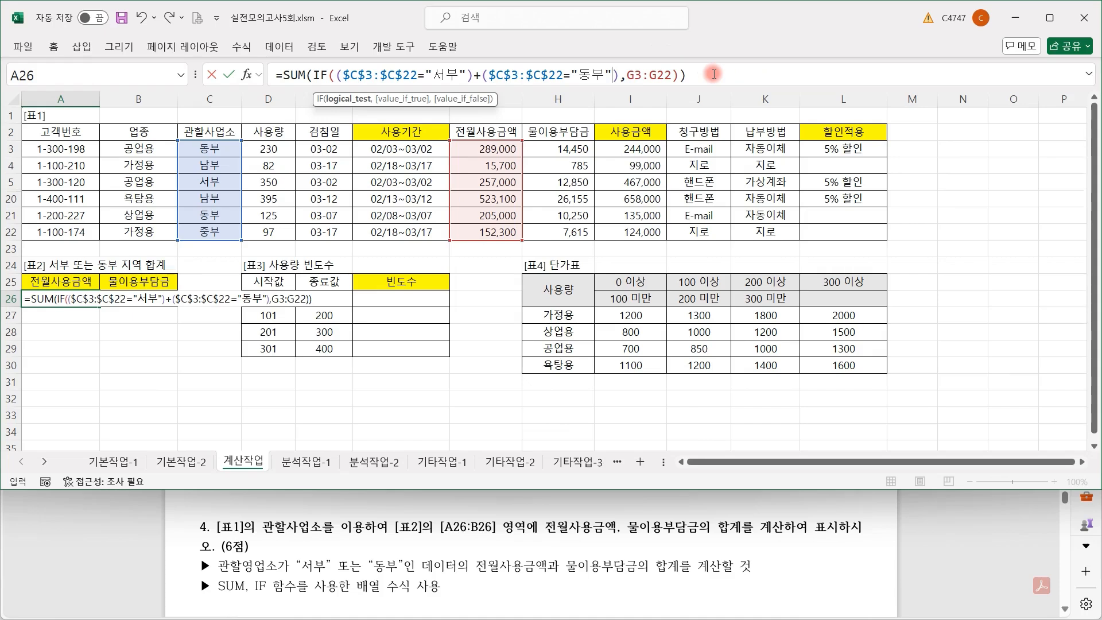
{"action": "key", "text": "ctrl+shift+Return"}
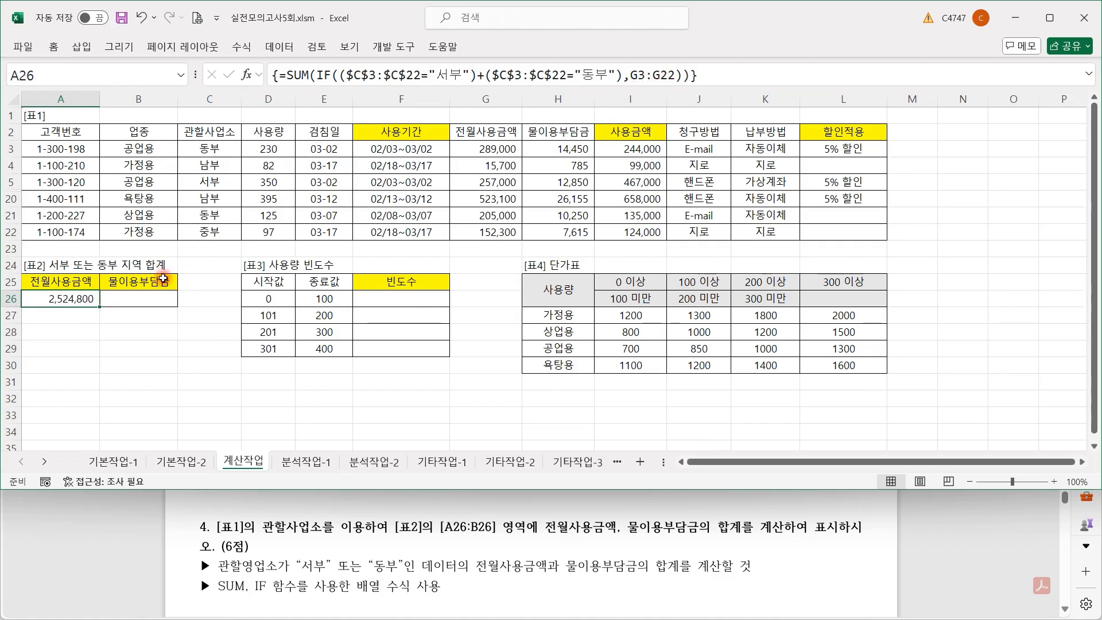
Step: Fill the A26 array formula across to B26, check the copied ranges there and recommit it as an array formula
{"action": "left_click_drag", "start_coordinate": [92, 302], "coordinate": [159, 301]}
{"action": "left_click", "coordinate": [159, 301]}
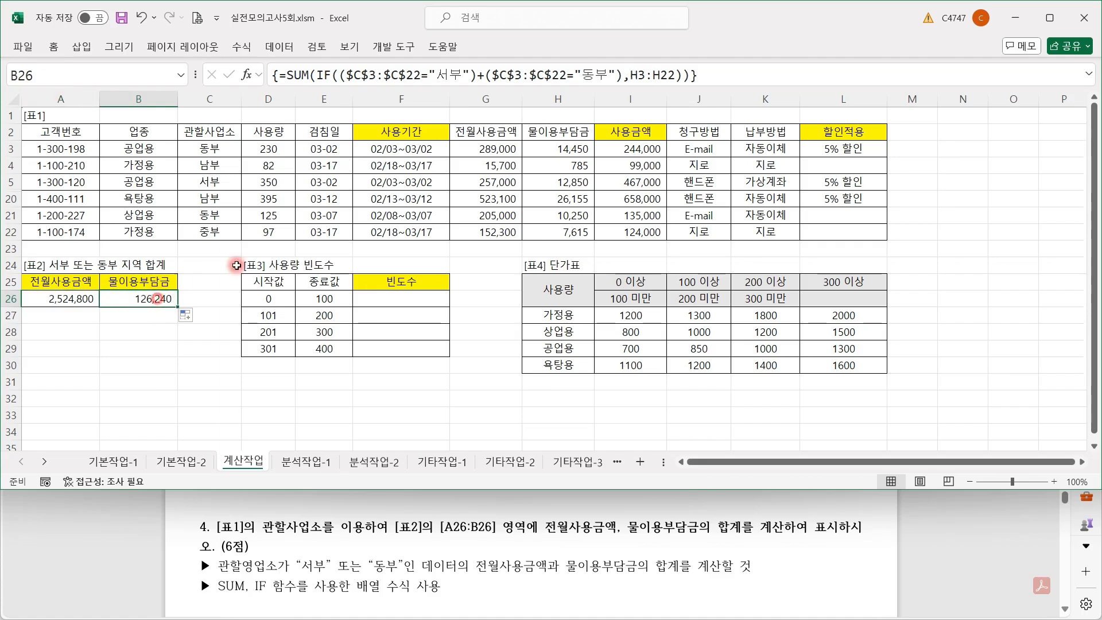
{"action": "left_click", "coordinate": [734, 68]}
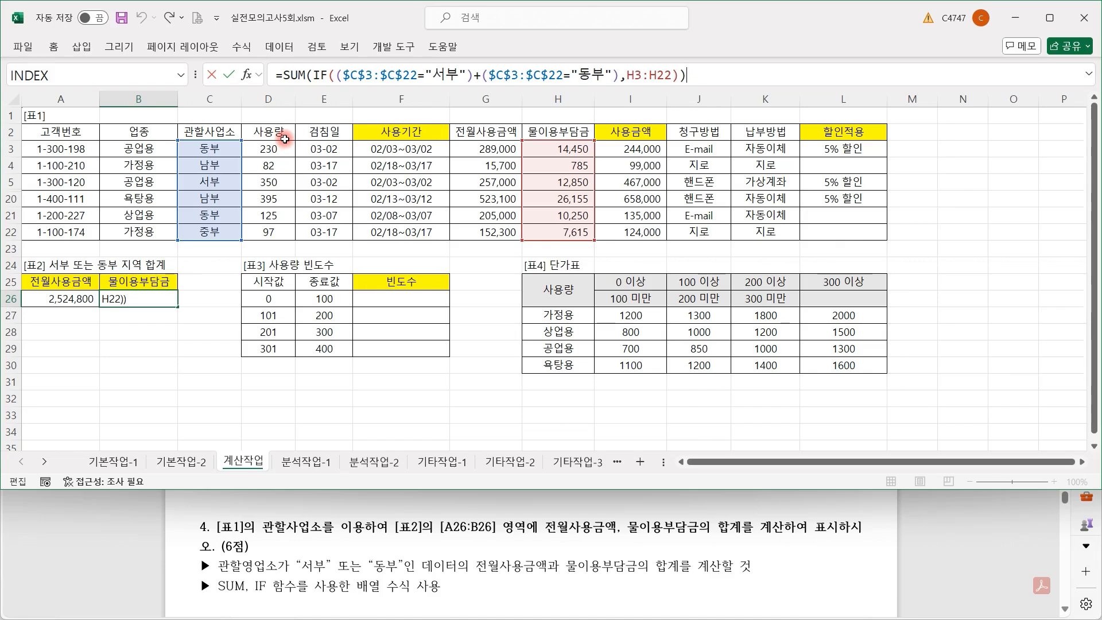
{"action": "key", "text": "ctrl+shift+Return"}
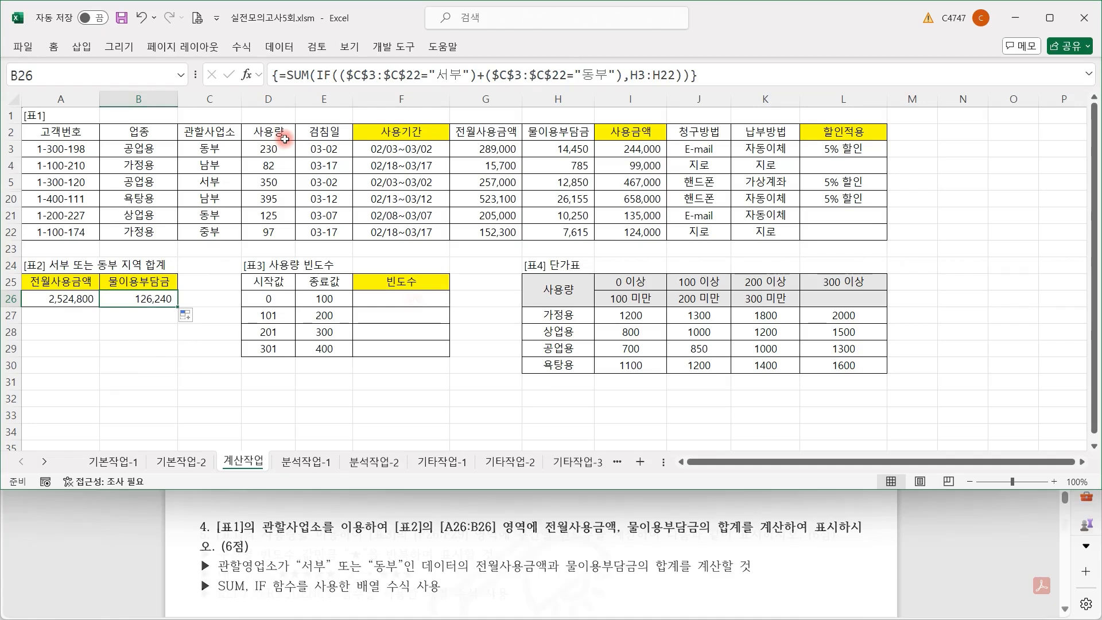
Step: Examine the 시작값 and 종료값 intervals in 표3 against the 사용량 values to decide on the FREQUENCY comparison range
{"action": "left_click", "coordinate": [415, 303]}
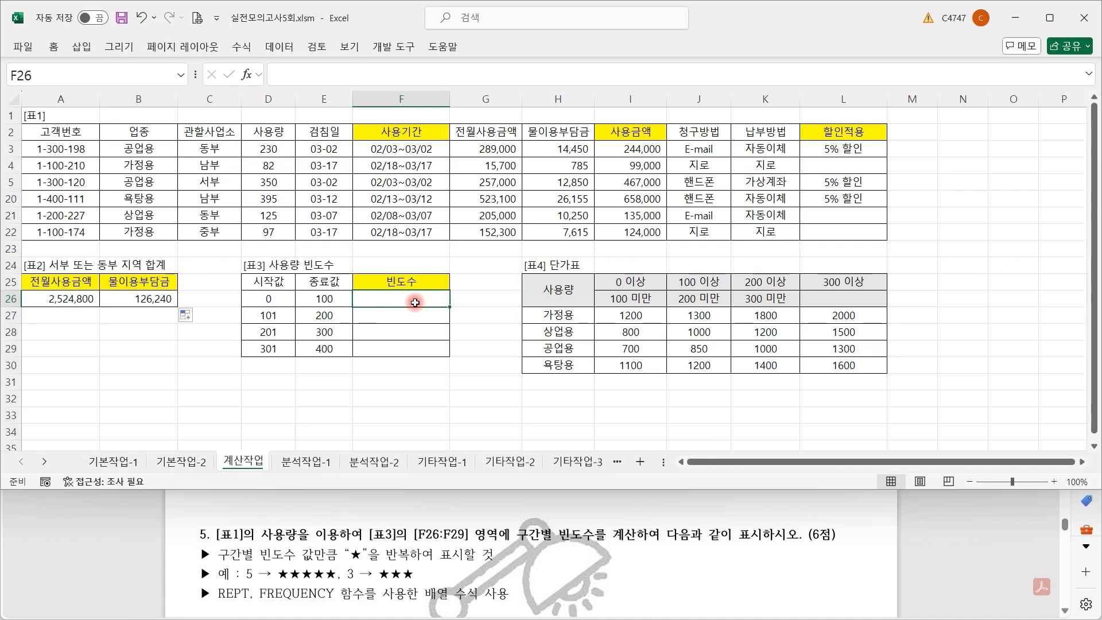
{"action": "left_click", "coordinate": [274, 298]}
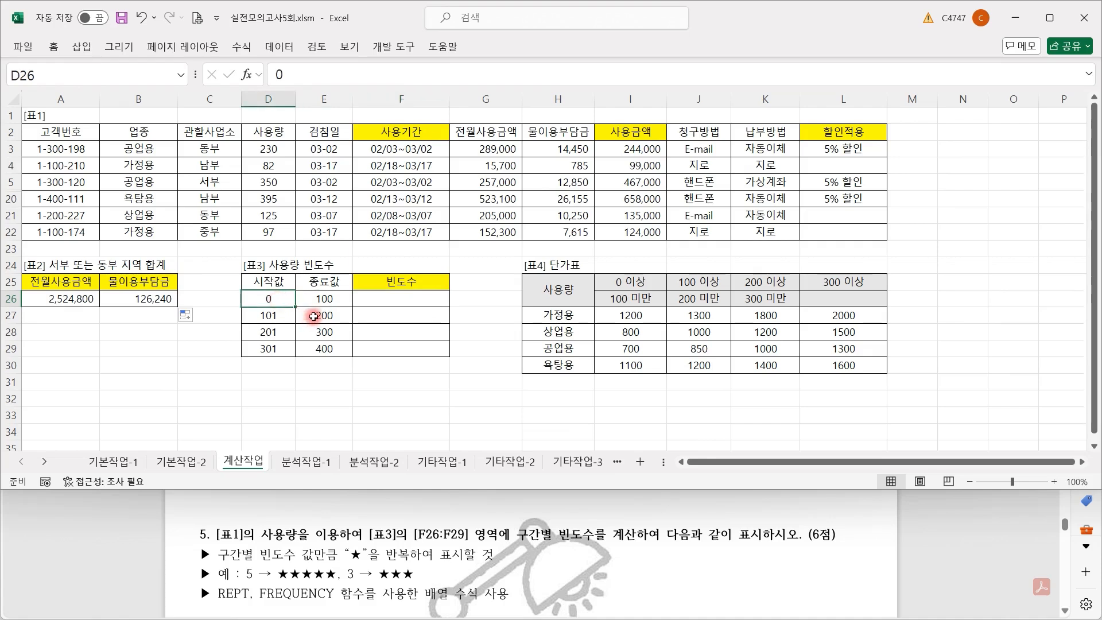
{"action": "left_click", "coordinate": [285, 316]}
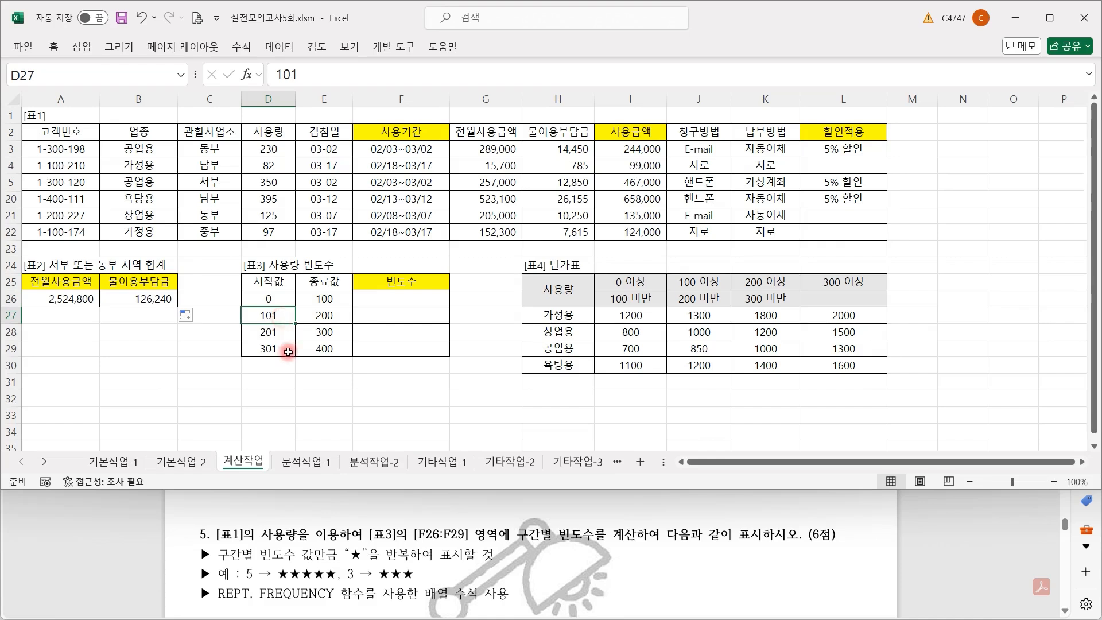
{"action": "left_click", "coordinate": [285, 351]}
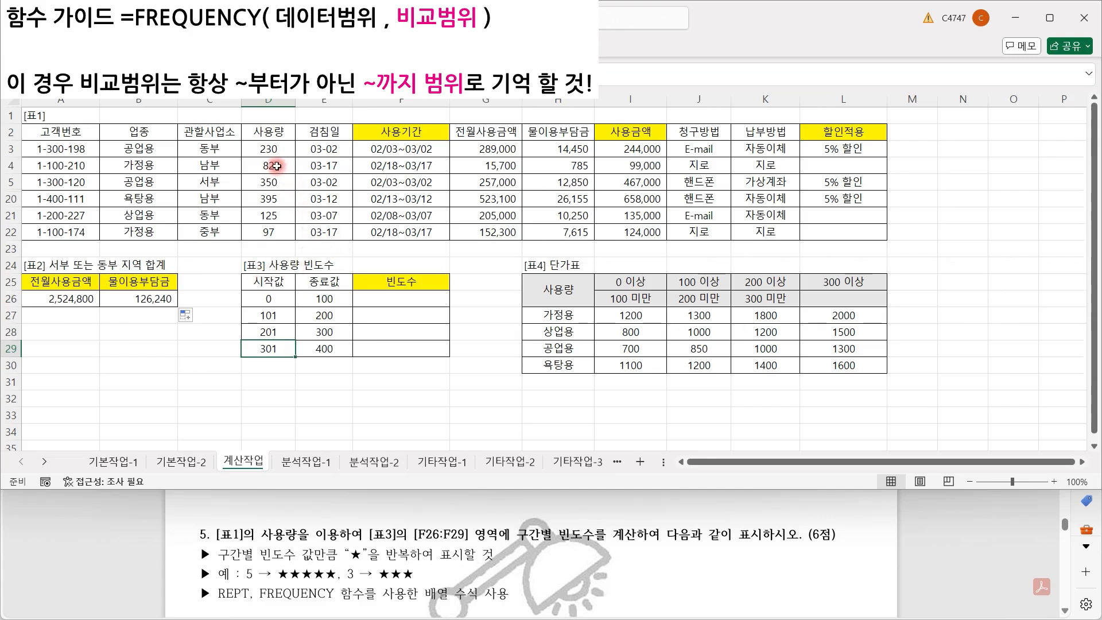
{"action": "left_click", "coordinate": [280, 184]}
{"action": "left_click", "coordinate": [285, 201]}
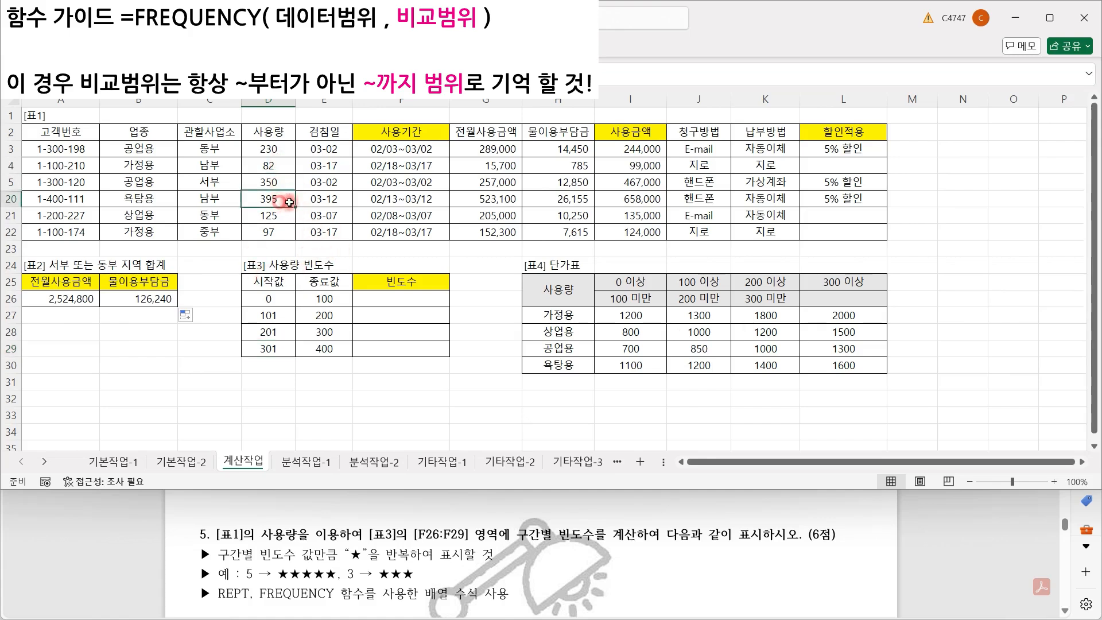
{"action": "left_click", "coordinate": [272, 347]}
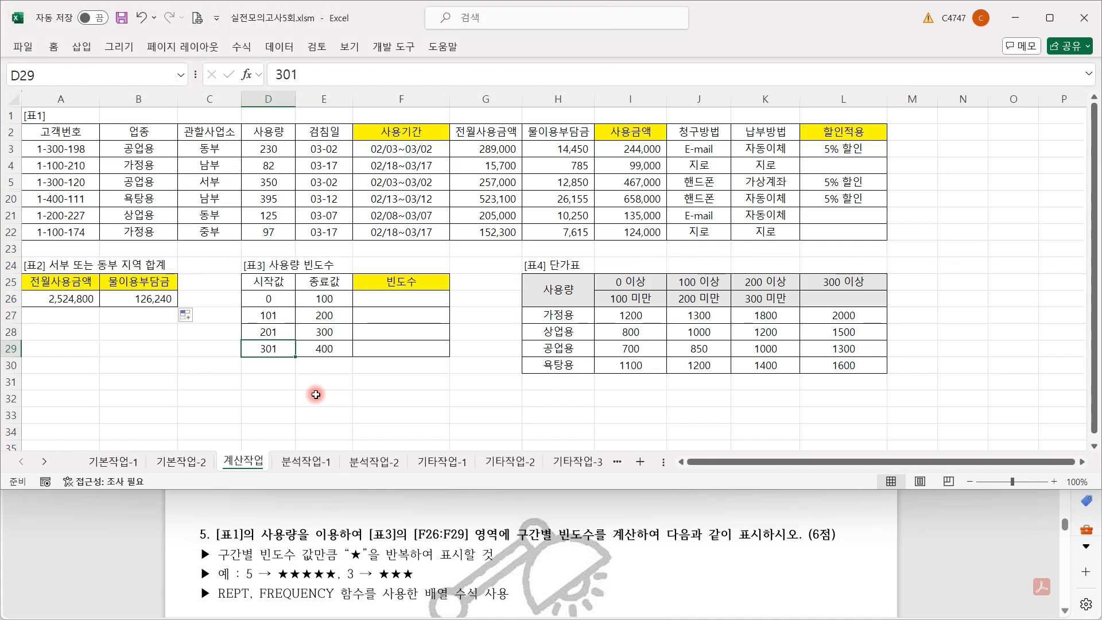
{"action": "left_click", "coordinate": [335, 298]}
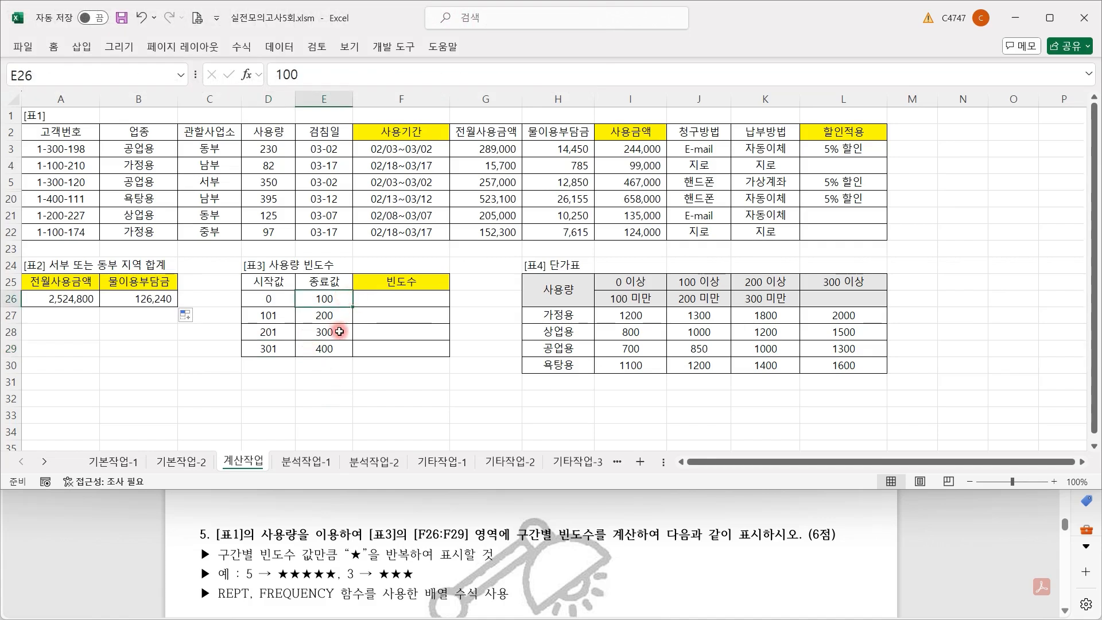
{"action": "left_click", "coordinate": [338, 318]}
{"action": "left_click", "coordinate": [324, 333]}
{"action": "left_click", "coordinate": [324, 350]}
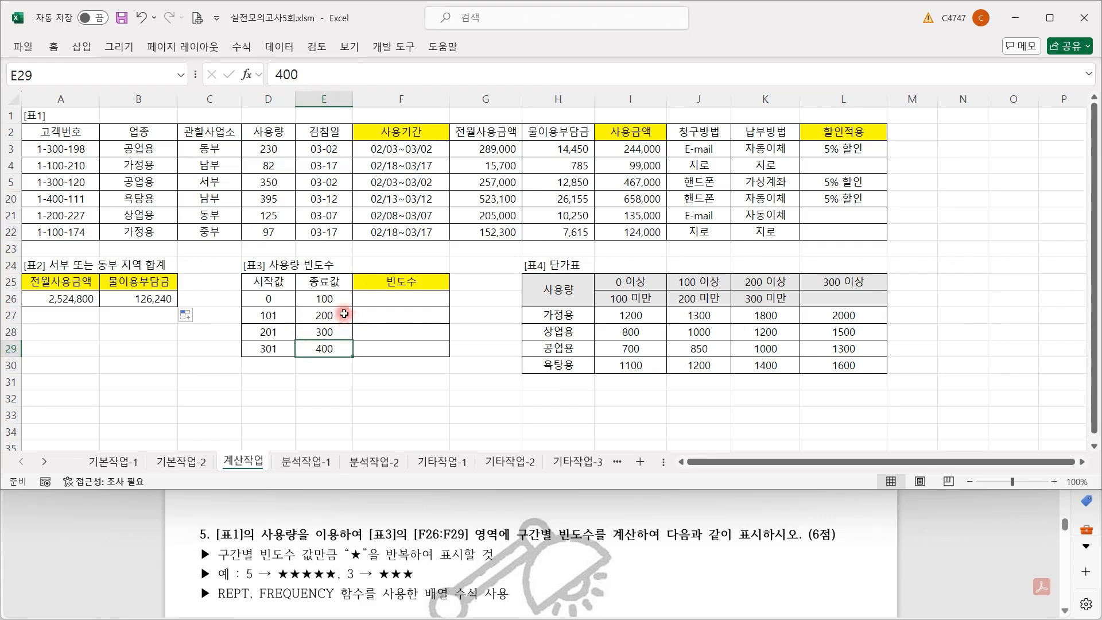
{"action": "left_click_drag", "start_coordinate": [338, 299], "coordinate": [339, 346]}
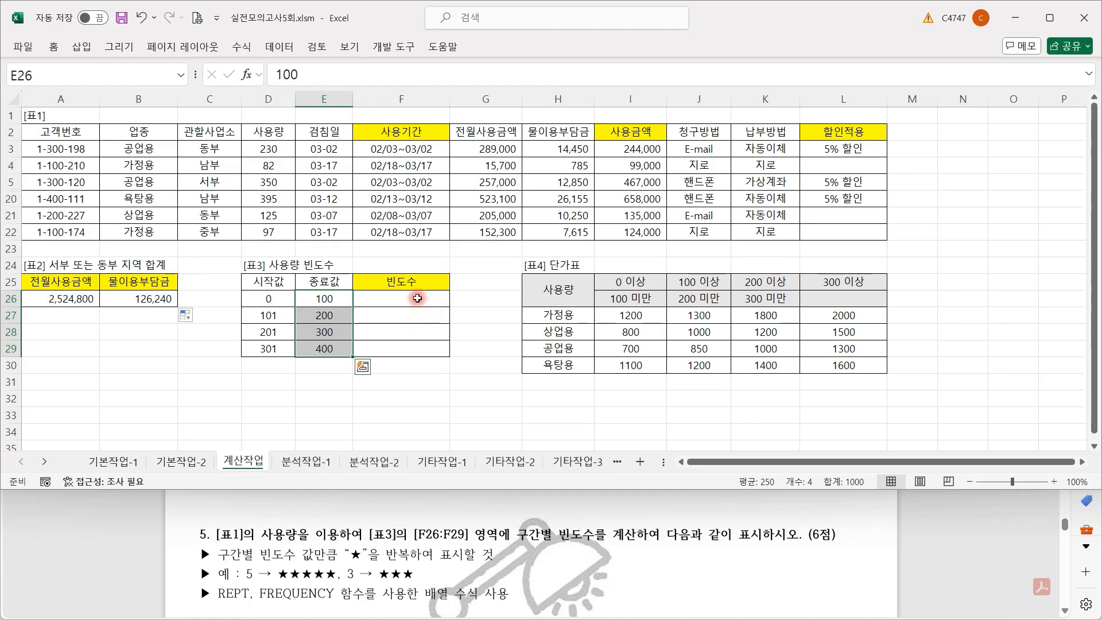
Step: Enter =FREQUENCY(D3:D22,E26:E29) across F26:F29 of 표3 as an array formula
{"action": "left_click_drag", "start_coordinate": [418, 297], "coordinate": [428, 346]}
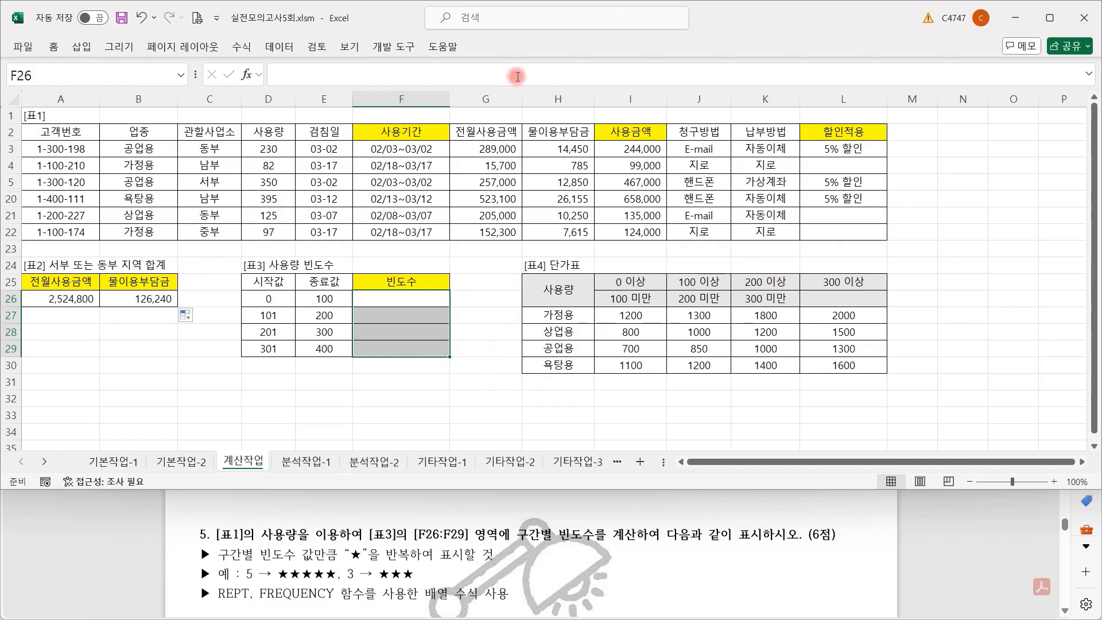
{"action": "left_click", "coordinate": [547, 74]}
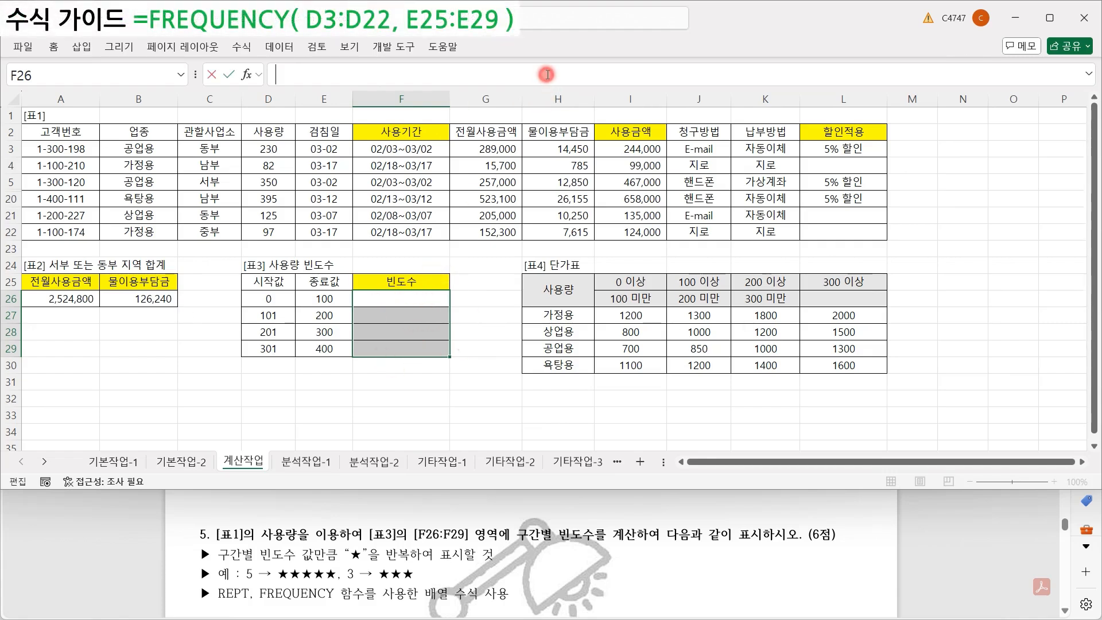
{"action": "type", "text": "=fr"}
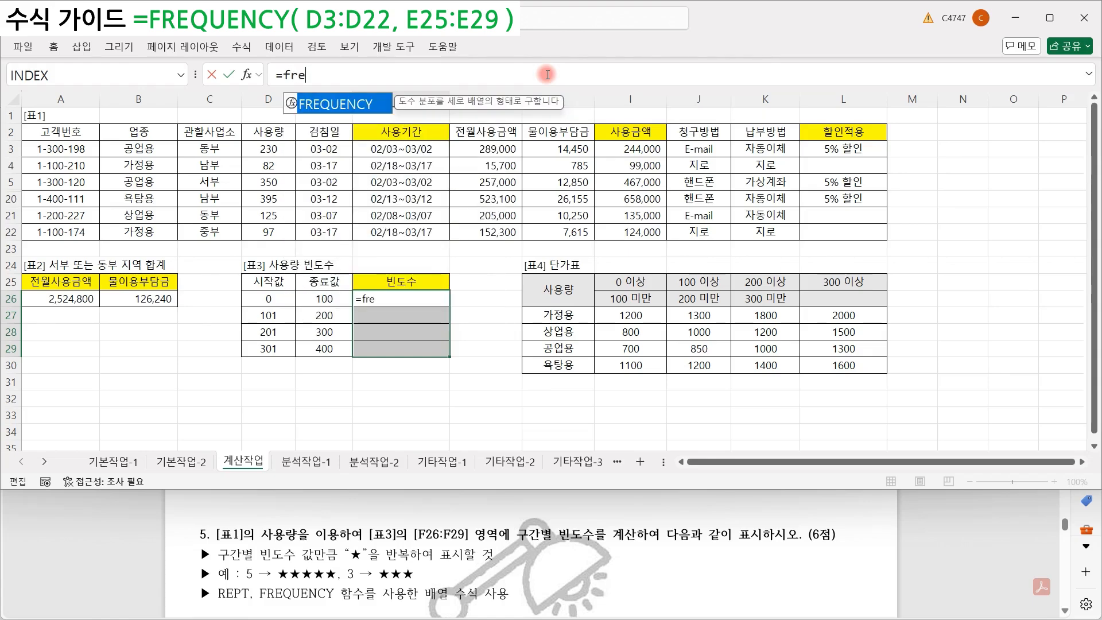
{"action": "type", "text": "e"}
{"action": "key", "text": "Tab"}
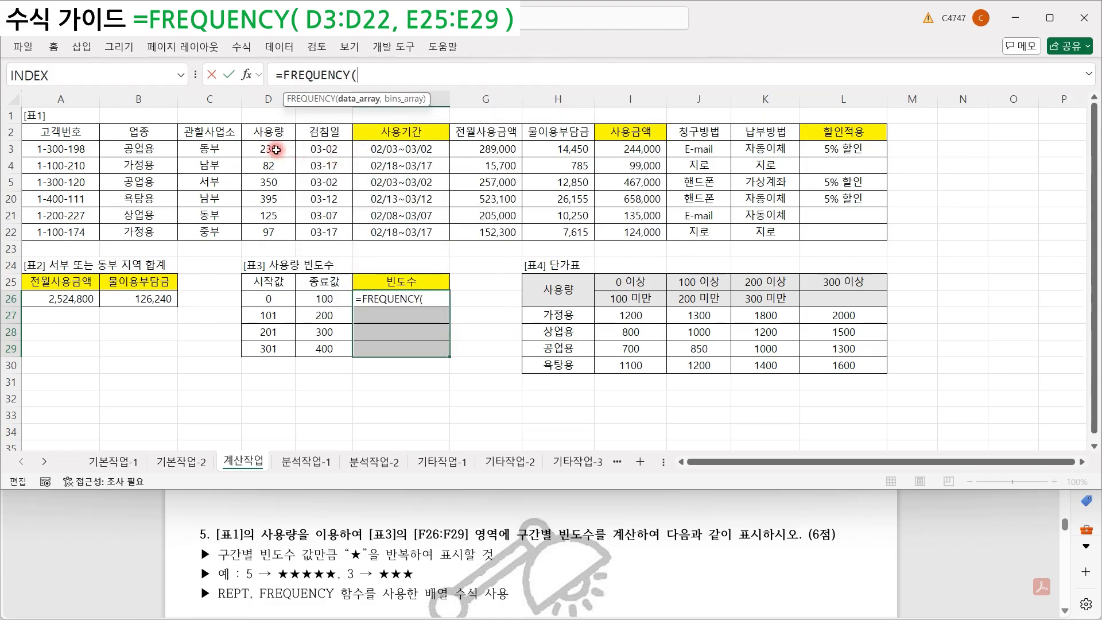
{"action": "left_click_drag", "start_coordinate": [270, 149], "coordinate": [274, 233]}
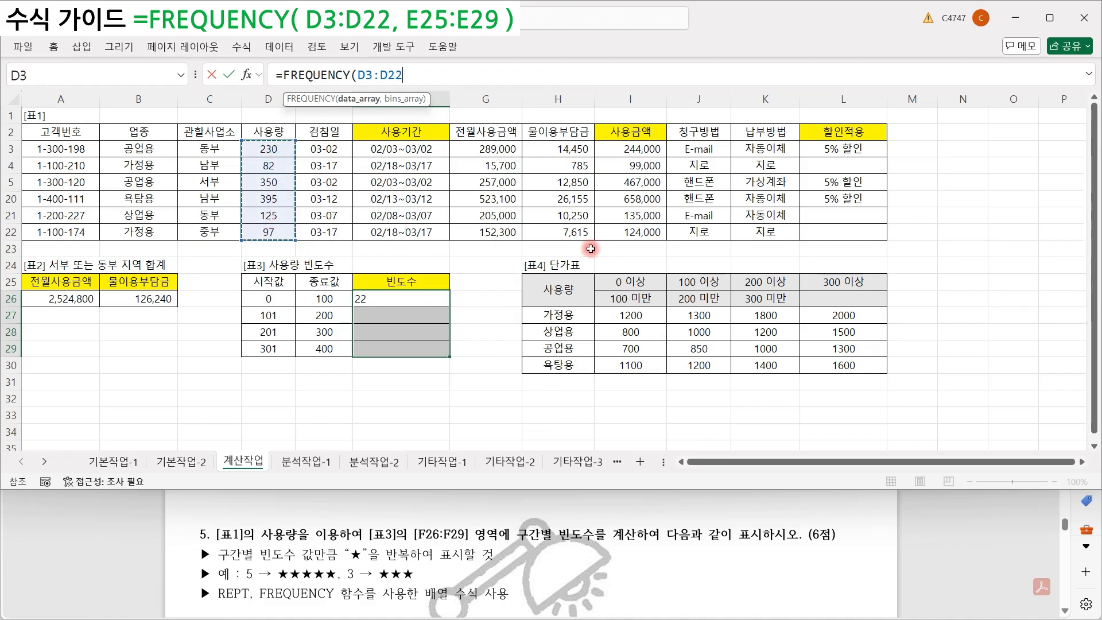
{"action": "type", "text": ","}
{"action": "left_click_drag", "start_coordinate": [322, 299], "coordinate": [328, 347]}
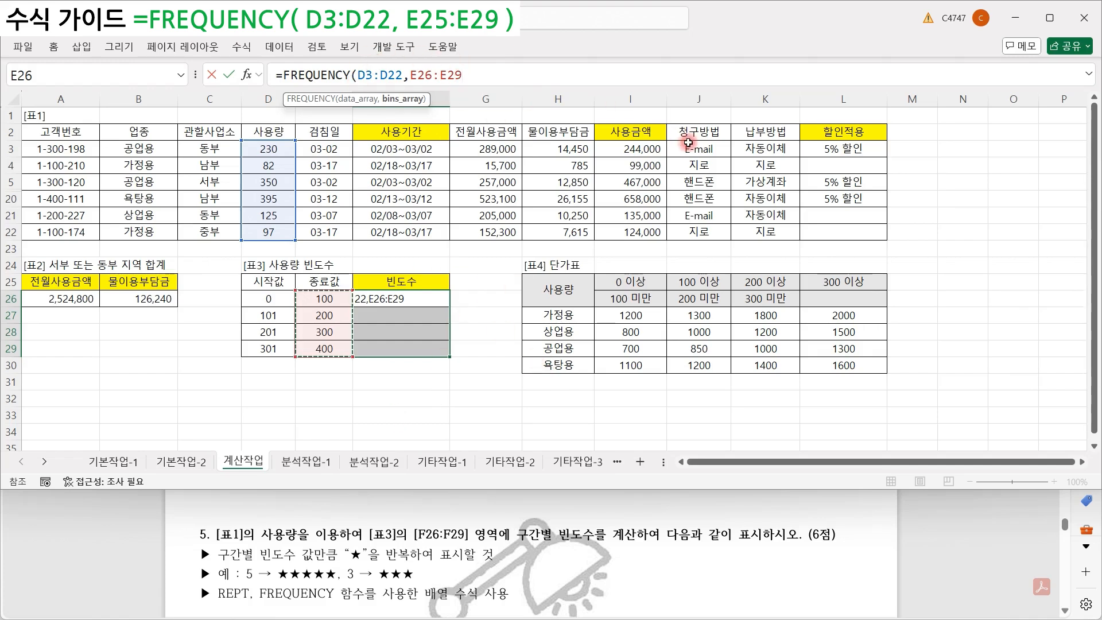
{"action": "type", "text": ")"}
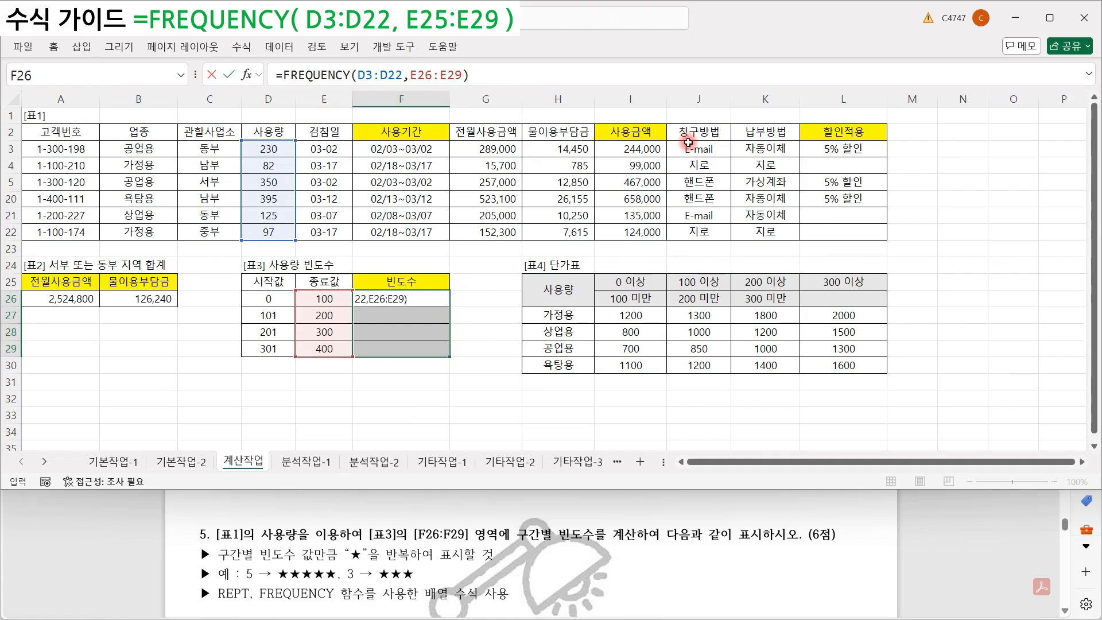
{"action": "key", "text": "ctrl+shift+Return"}
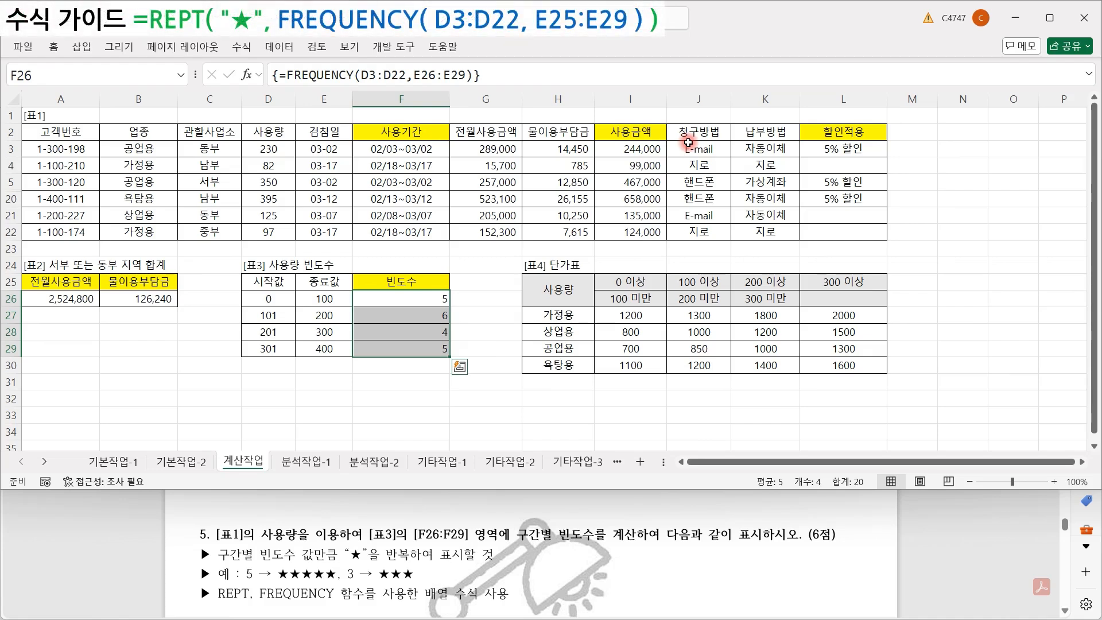
Step: Wrap the F26:F29 formula as =REPT("★",FREQUENCY(D3:D22,E26:E29)) and recommit it as an array formula
{"action": "left_click", "coordinate": [293, 75]}
{"action": "type", "text": "rep"}
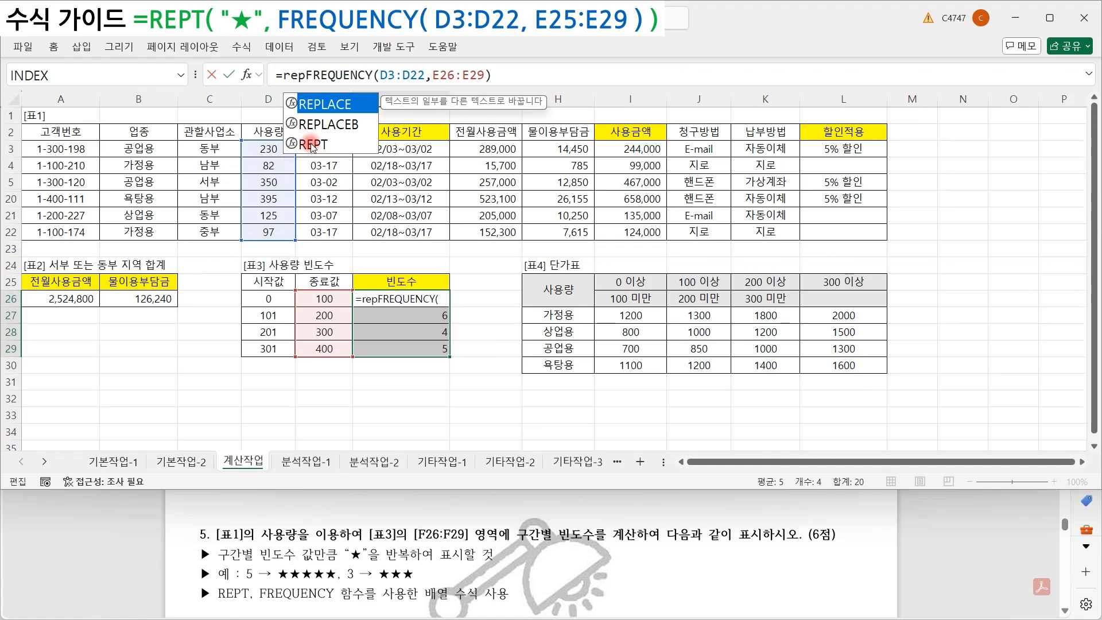
{"action": "double_click", "coordinate": [312, 144]}
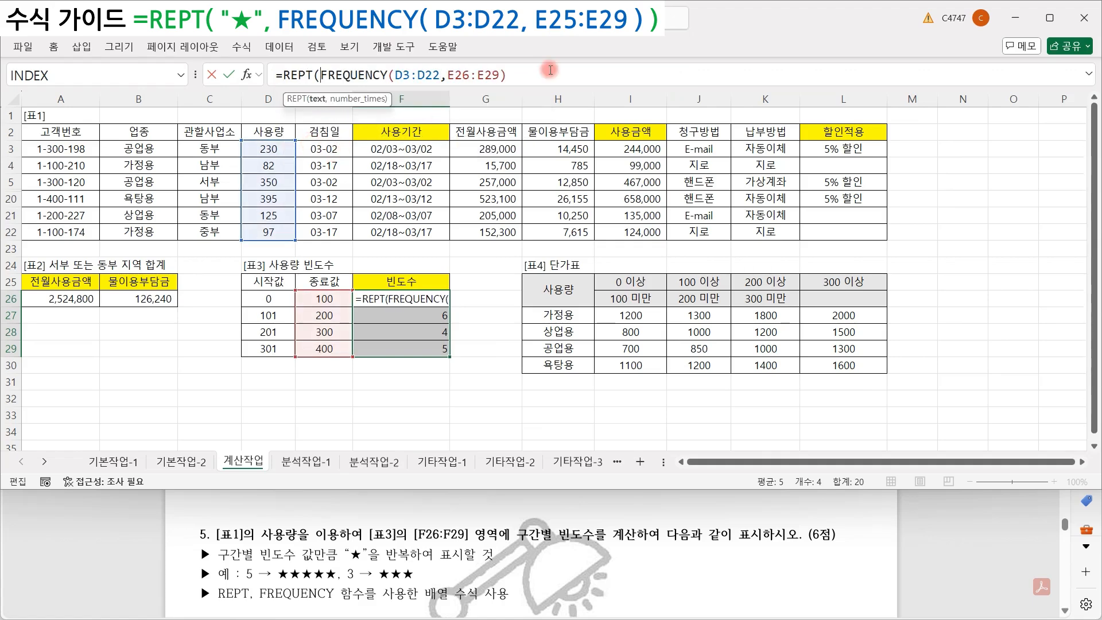
{"action": "type", "text": "\"ㅁ"}
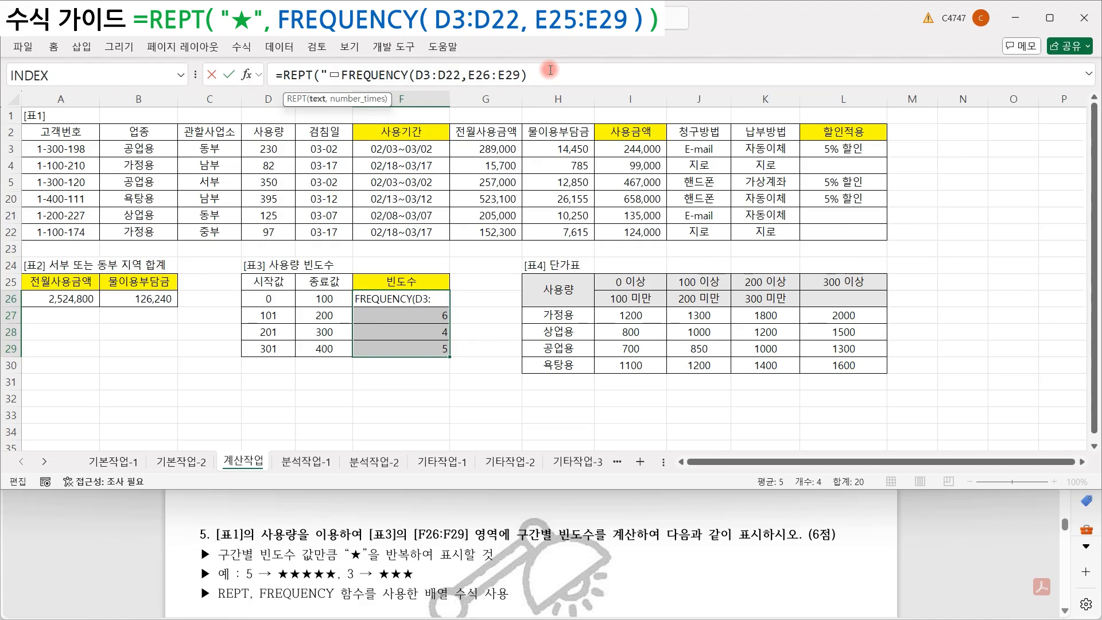
{"action": "key", "text": "Hangul_Hanja"}
{"action": "left_click", "coordinate": [363, 262]}
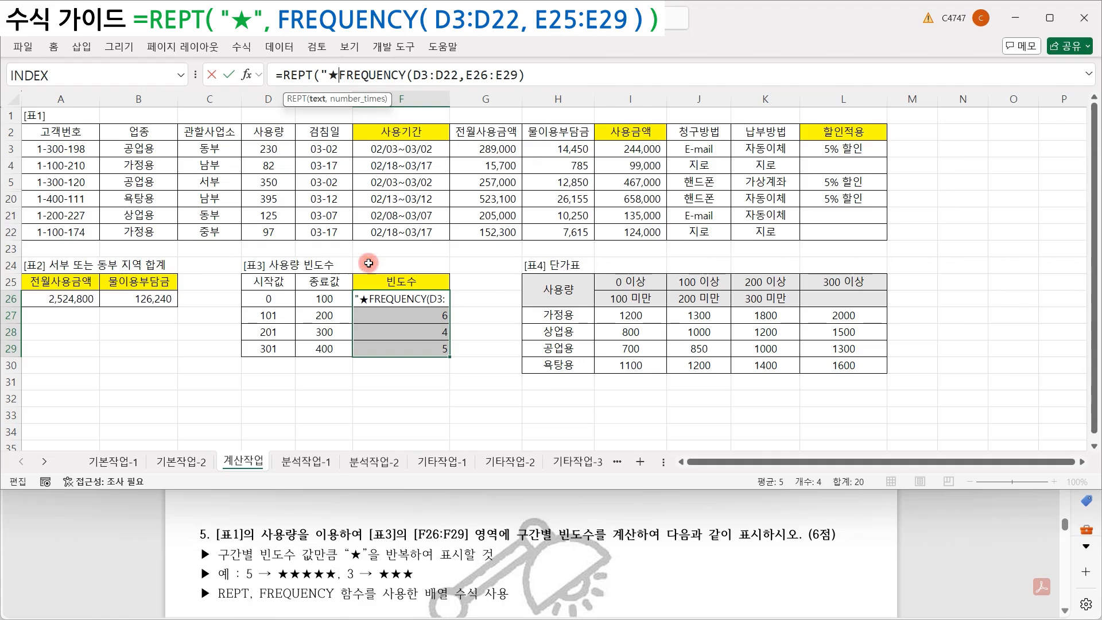
{"action": "type", "text": "\","}
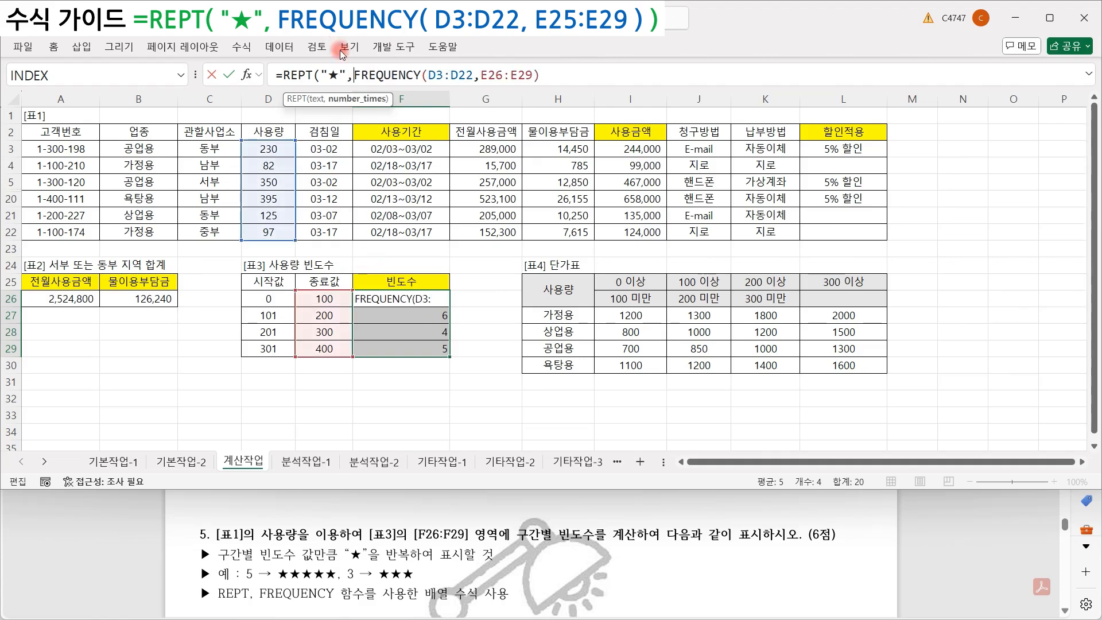
{"action": "left_click_drag", "start_coordinate": [354, 75], "coordinate": [608, 70]}
{"action": "left_click", "coordinate": [609, 70]}
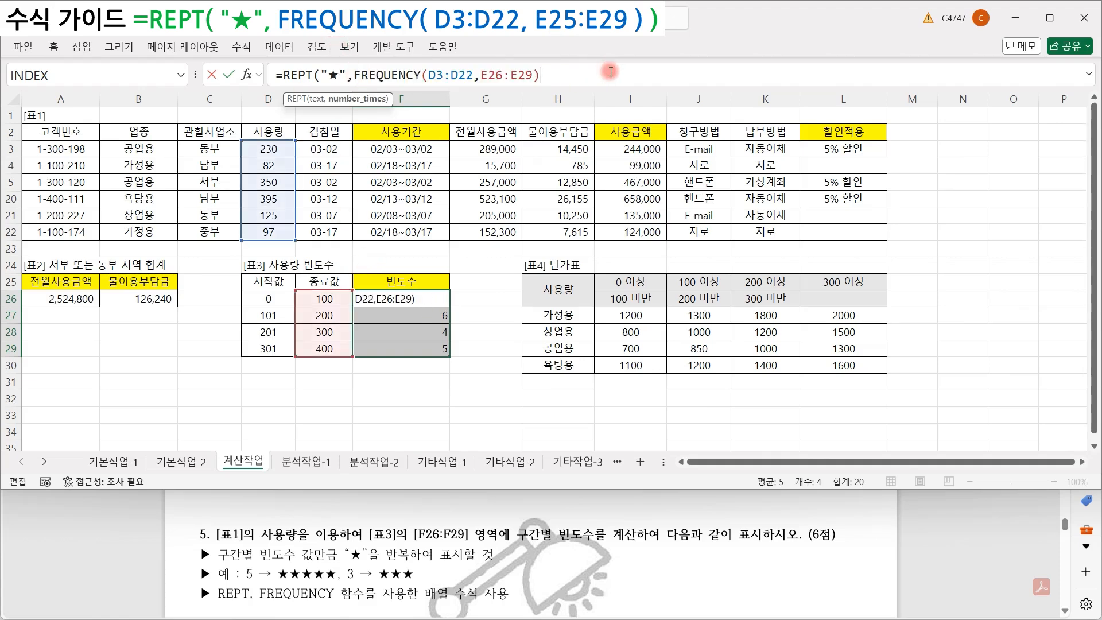
{"action": "type", "text": ")"}
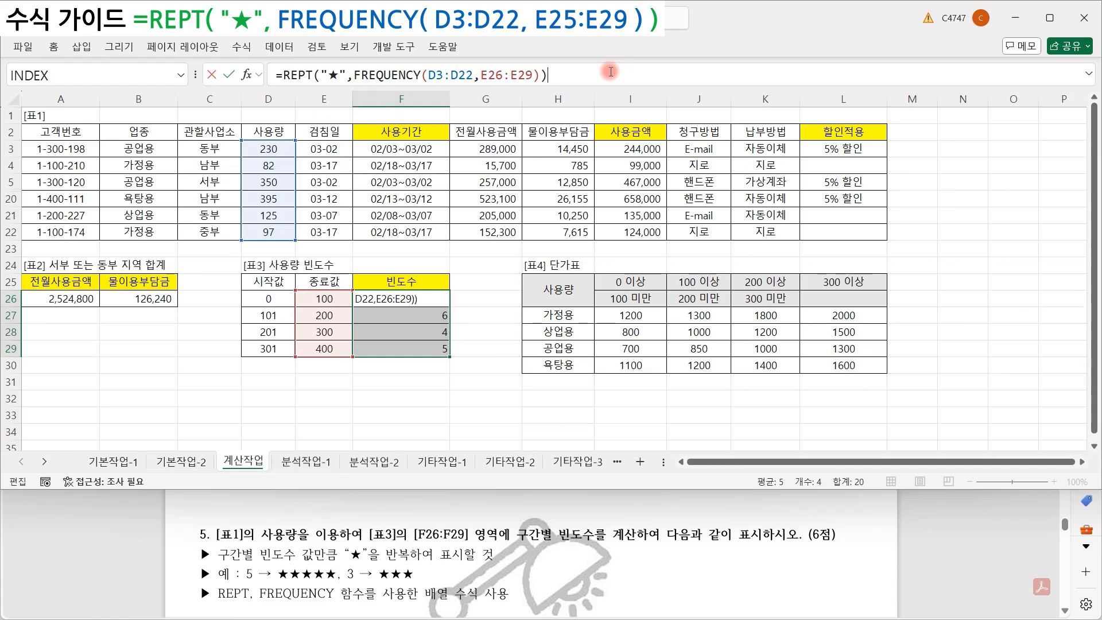
{"action": "key", "text": "ctrl+shift+Return"}
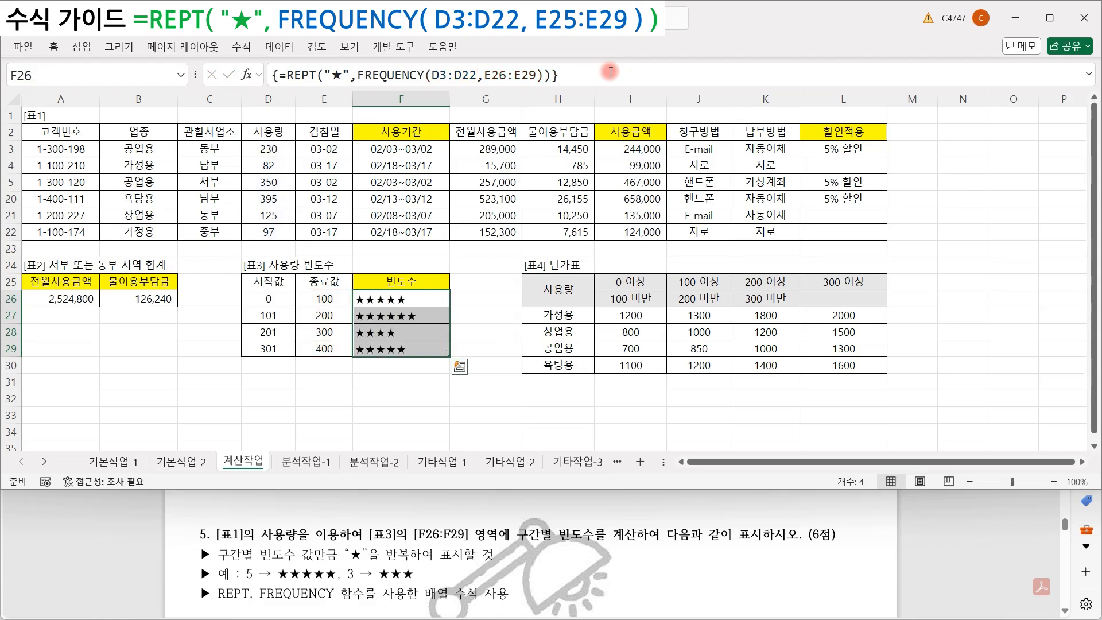